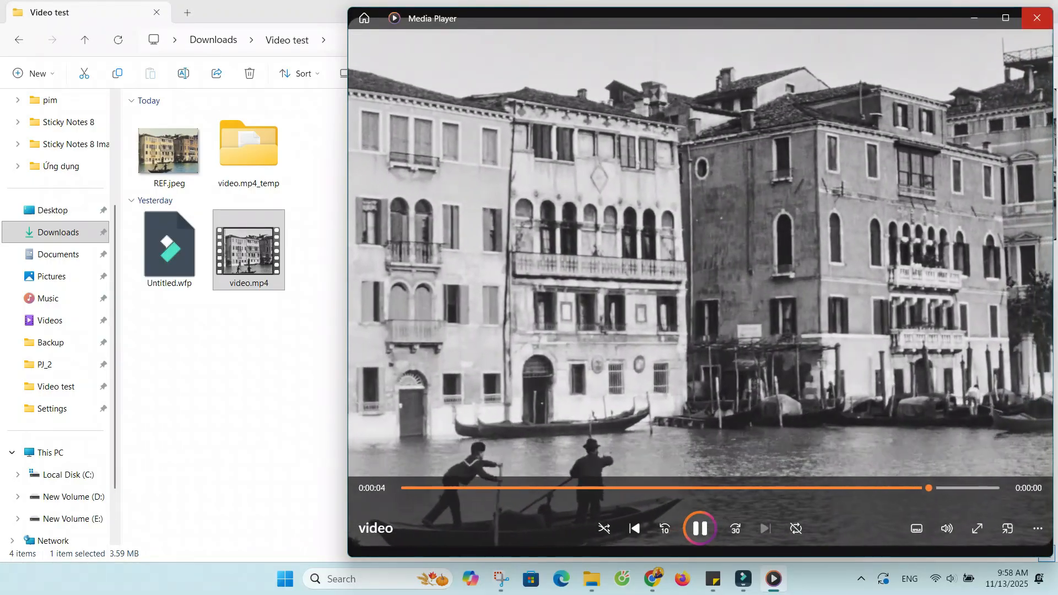
Close the video player and view the reference image REF.jpeg from the Video test folder.
click(1037, 18)
double_click(170, 150)
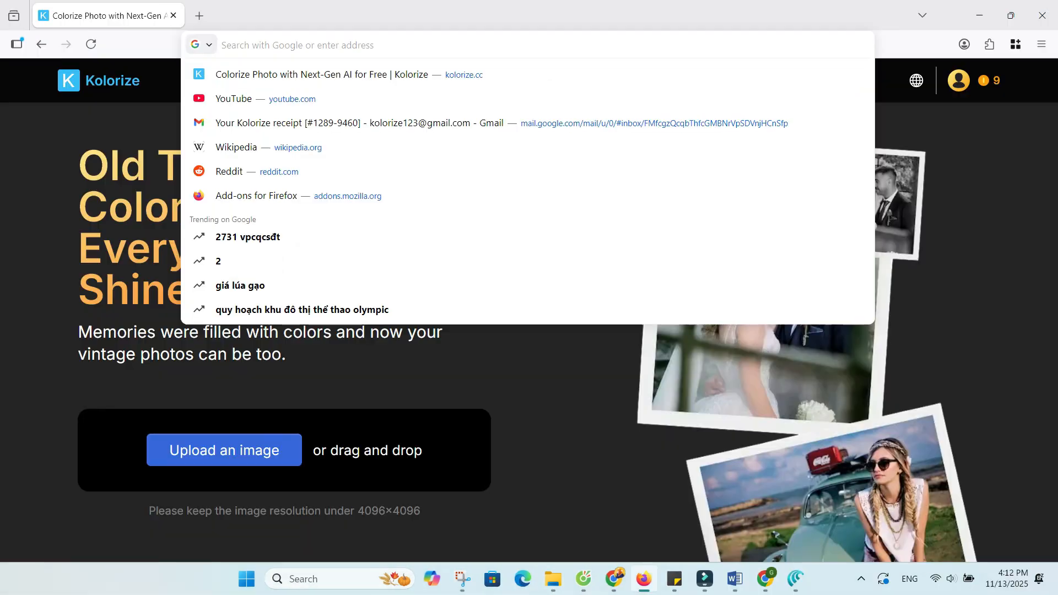
Switch to Firefox, open kolorize.cc and look through the sample images on its home page.
text(kolorize.cc/)
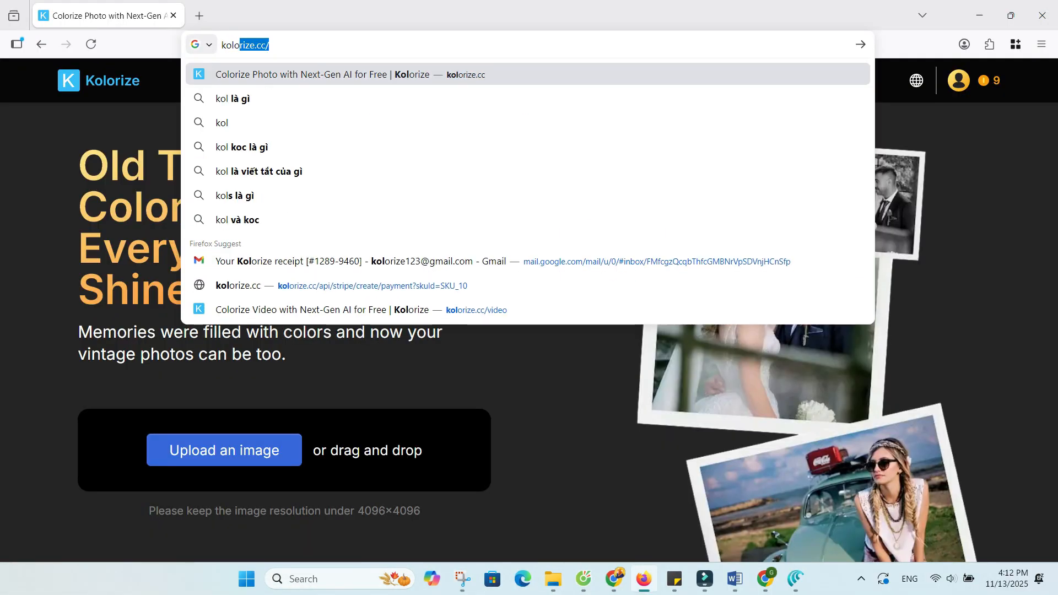
key(Return)
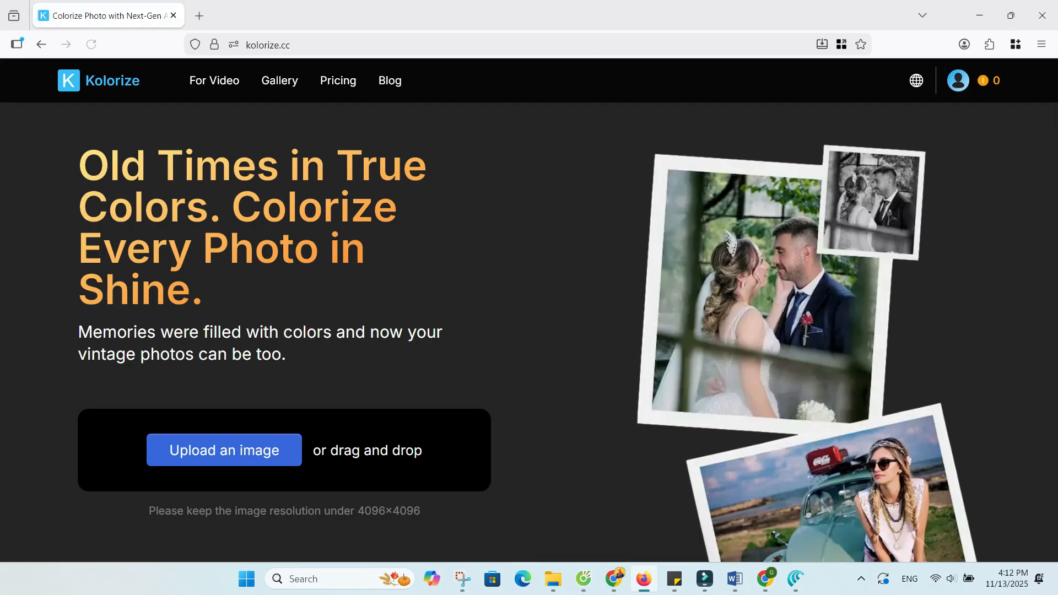
scroll(529, 309, down, 10)
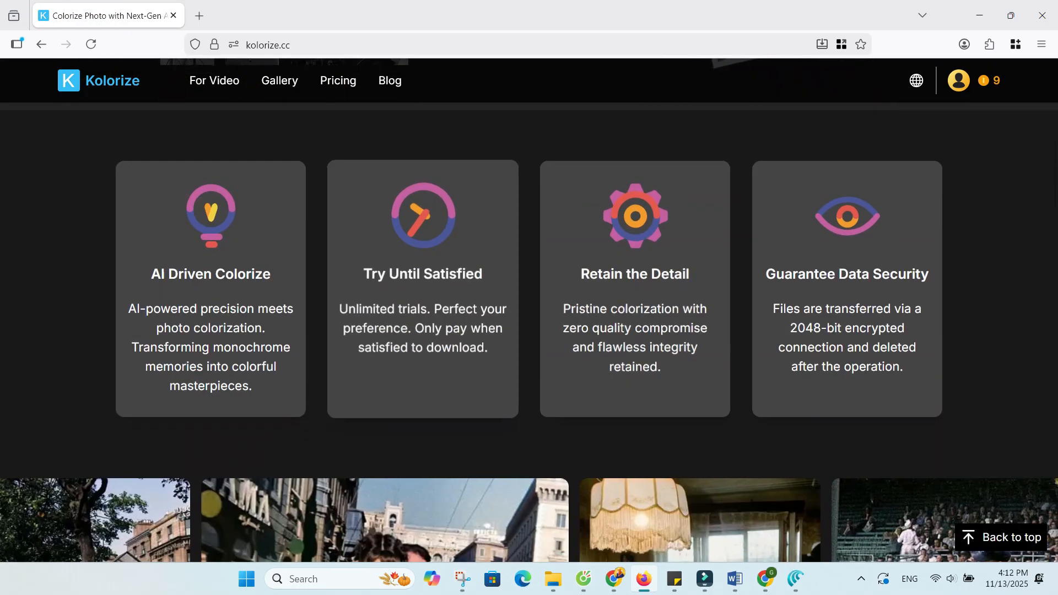
scroll(529, 308, down, 2)
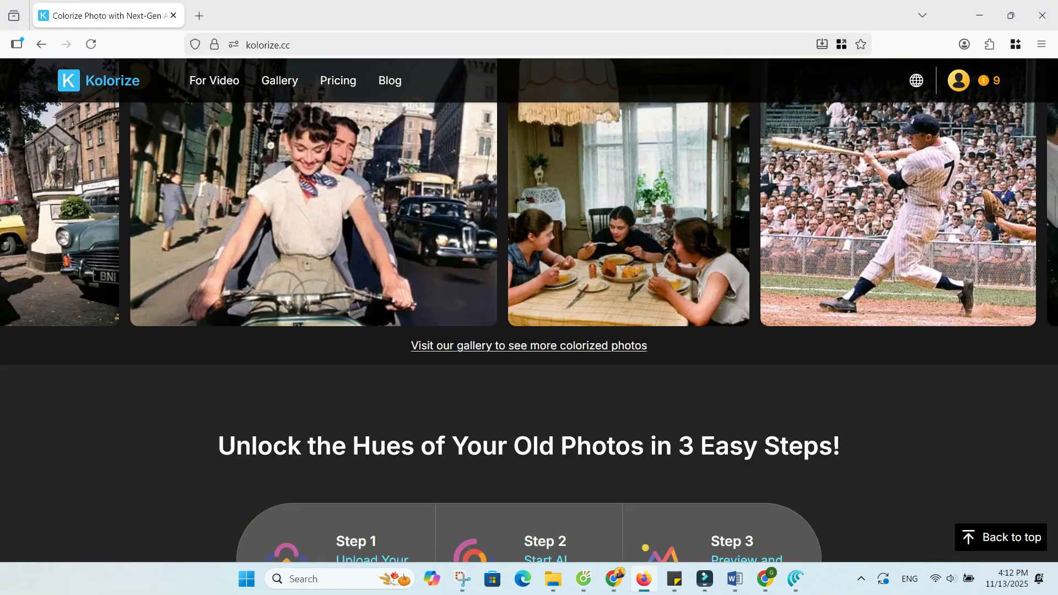
Browse the Kolorize gallery of colorized photos and view the picture of the boy in a grey sweater beside a young man.
click(530, 264)
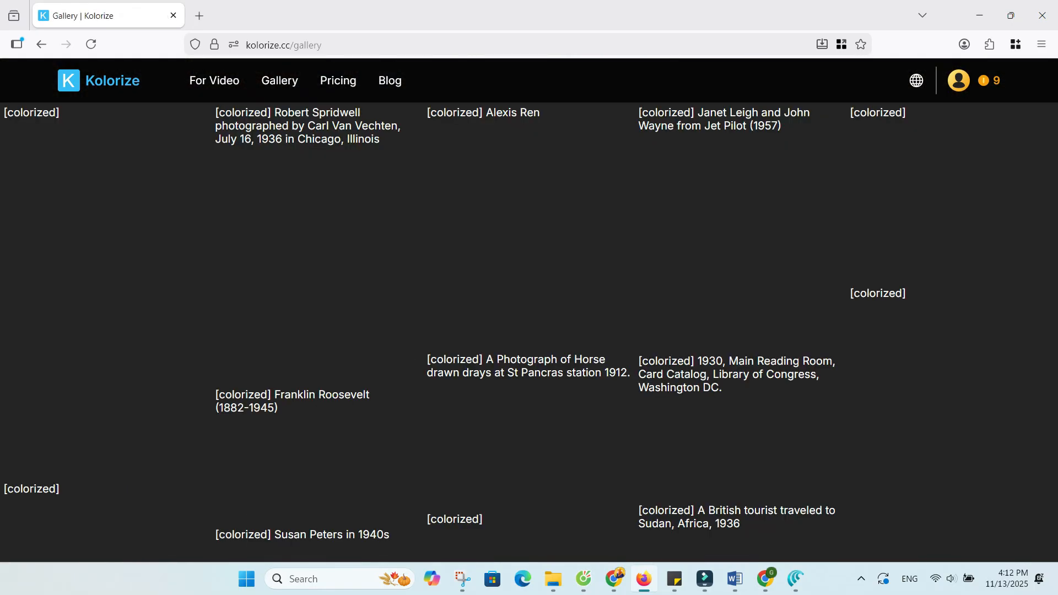
scroll(529, 308, down, 10)
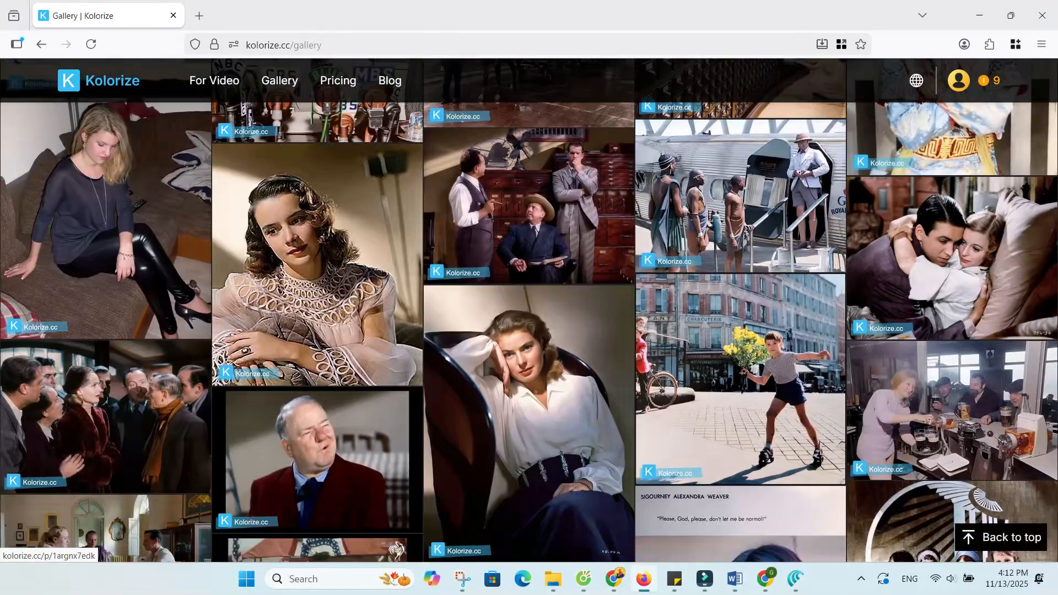
scroll(529, 309, down, 5)
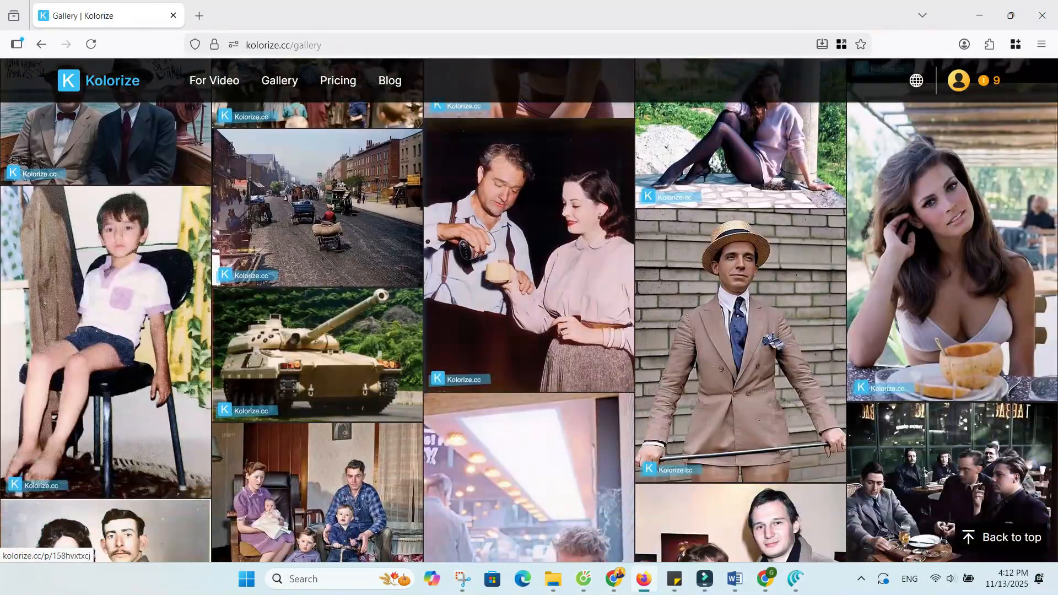
scroll(529, 309, up, 15)
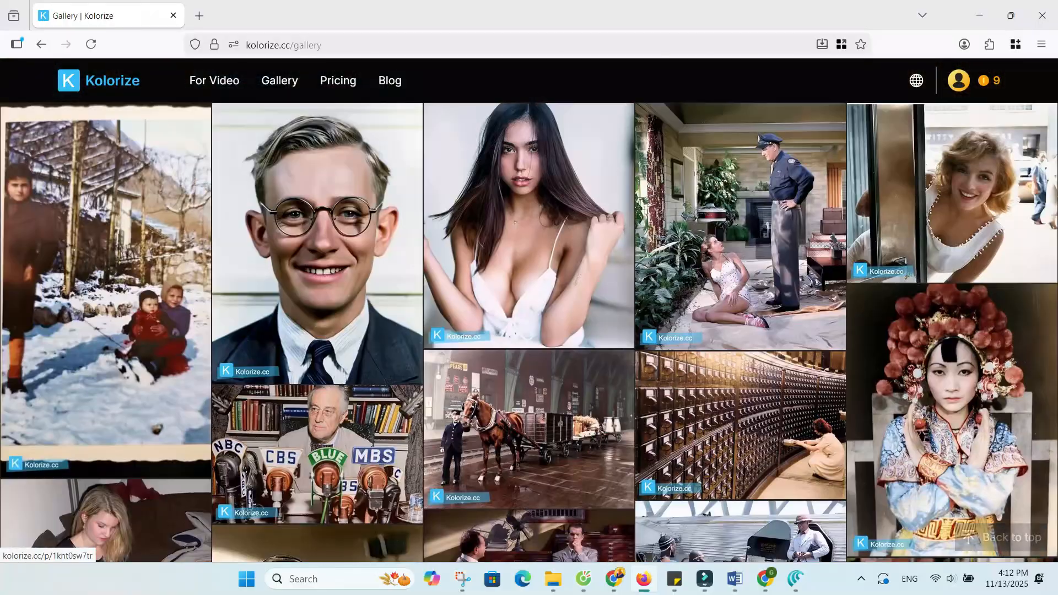
scroll(529, 309, down, 7)
scroll(529, 309, down, 20)
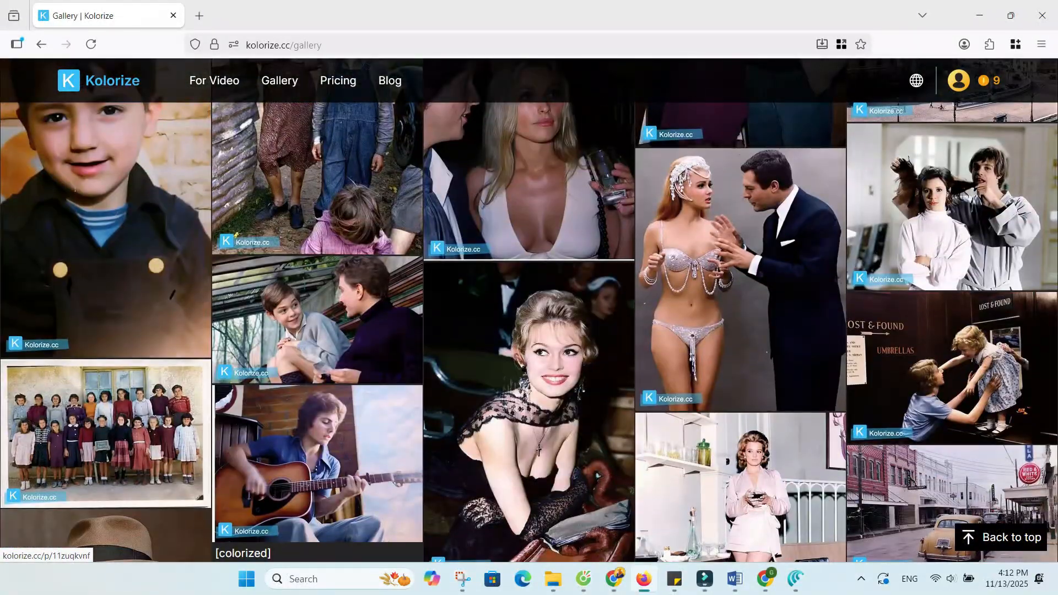
click(317, 325)
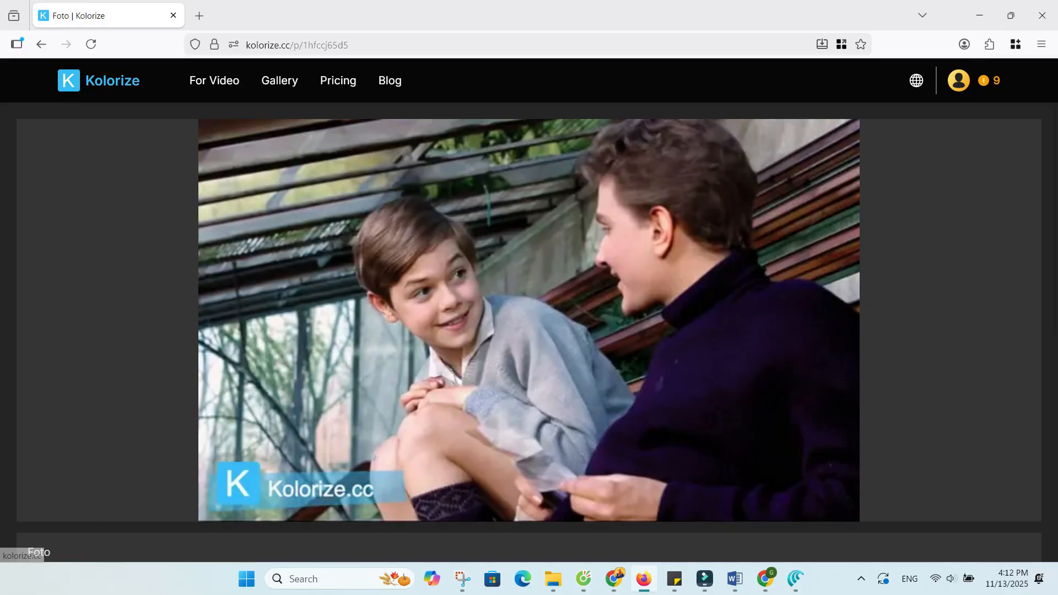
click(99, 81)
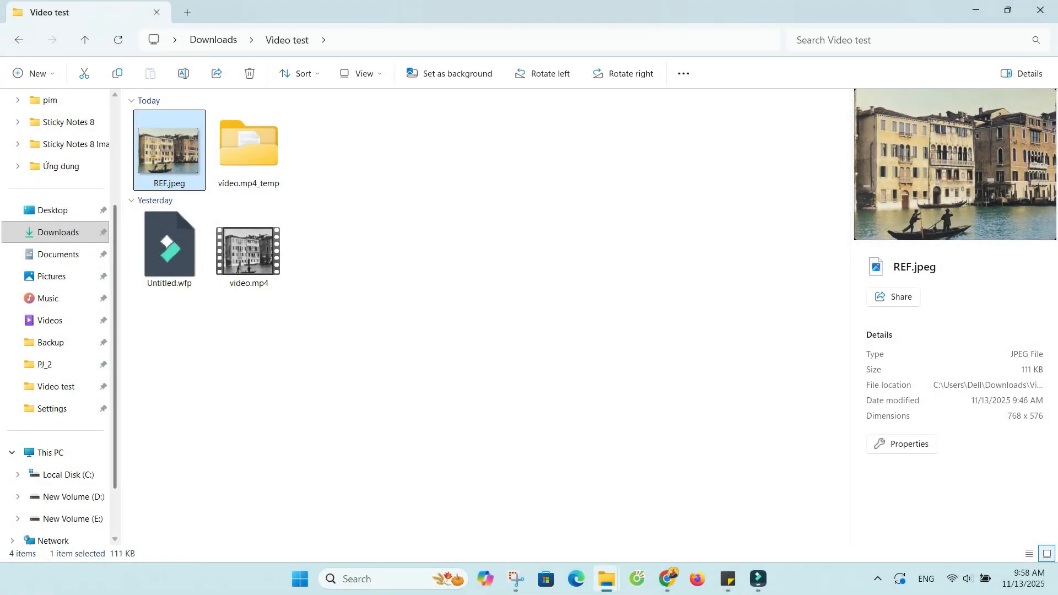
Switch to File Explorer and launch StaxRip.exe from Tool\StaxRip-v2.50.3-x64 on New Volume (D:).
scroll(61, 449, down, 1)
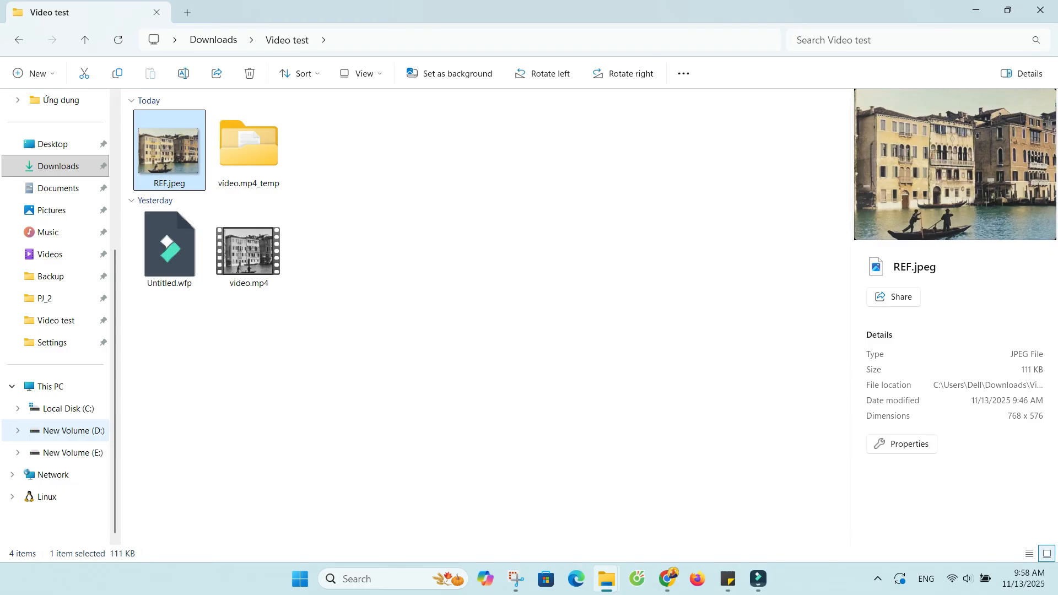
click(71, 431)
double_click(805, 129)
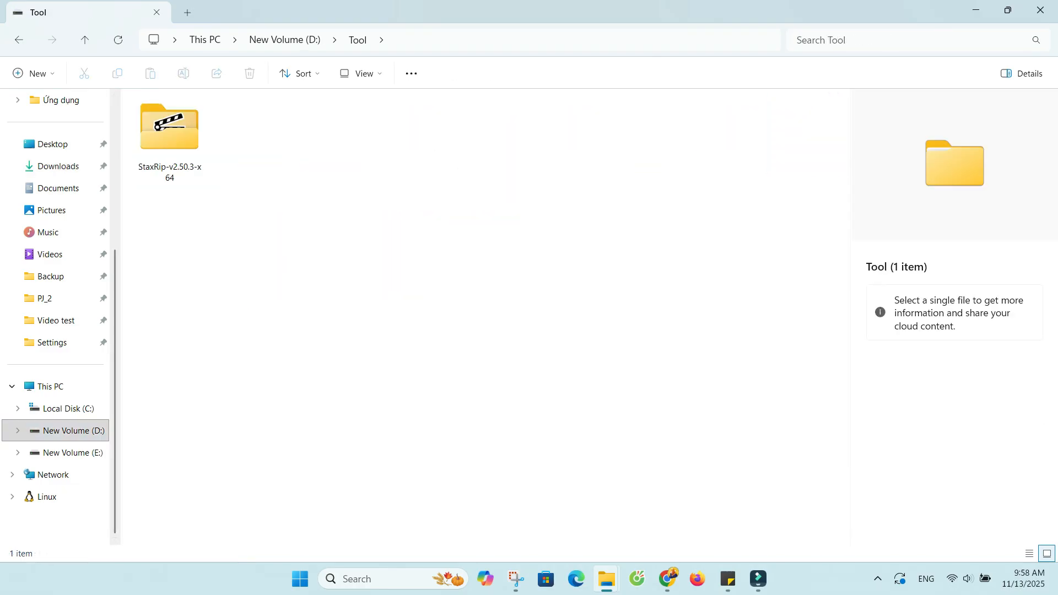
double_click(169, 130)
click(805, 132)
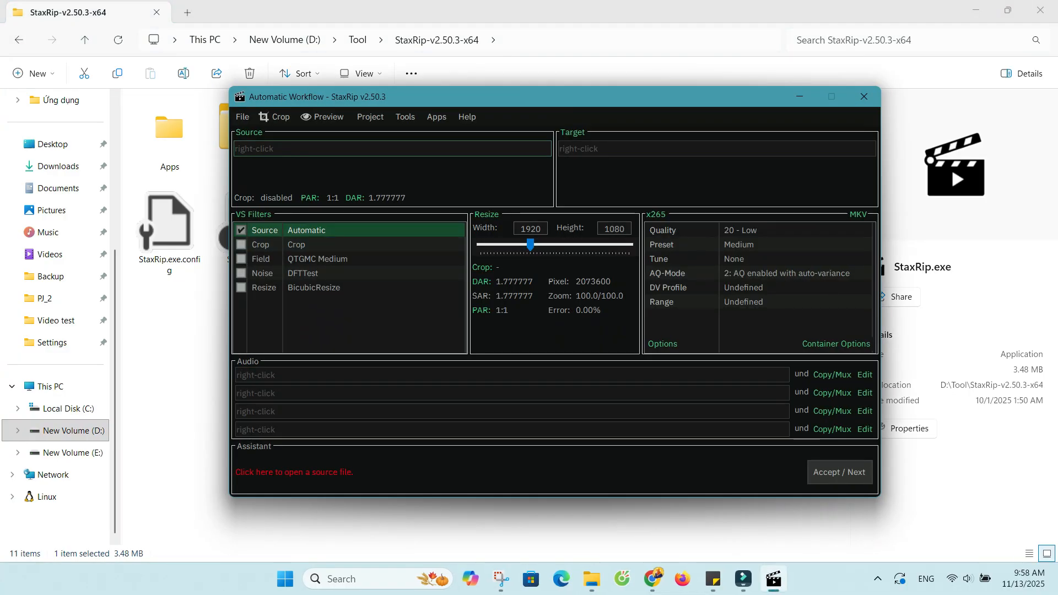
Apply the PreColorize_BW filter setup to the StaxRip project.
right_click(353, 322)
mouse_move(393, 479)
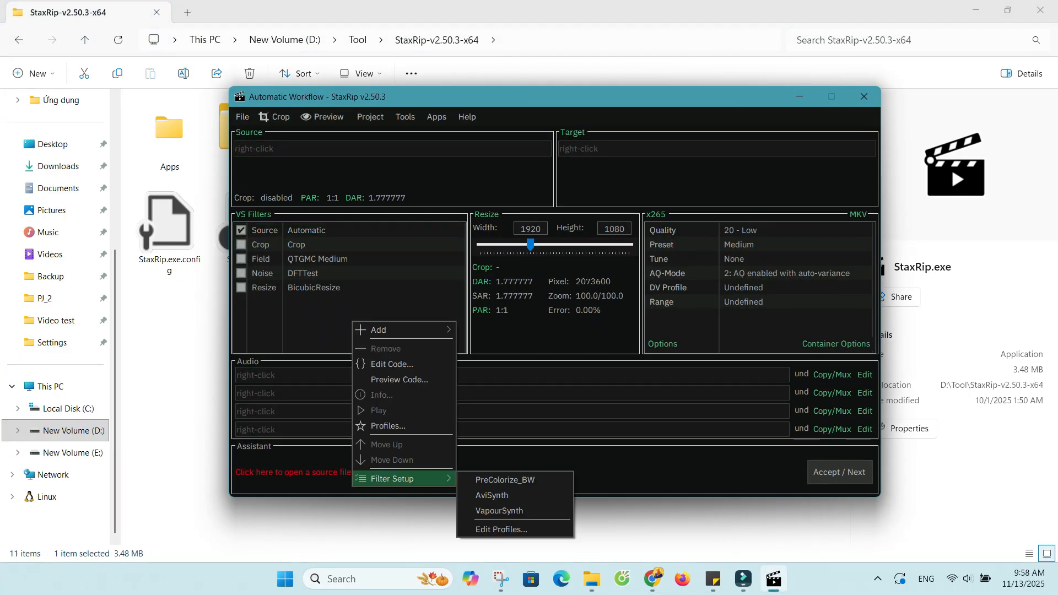
click(506, 479)
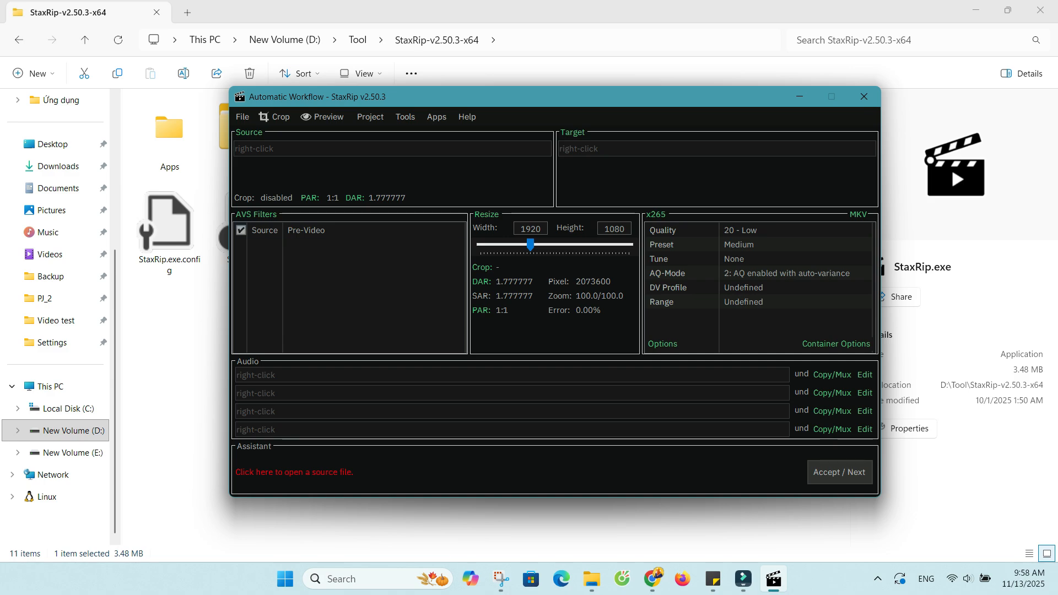
Review the Pre-Video source filter script from the plugin section to the output section and close it without changes.
double_click(316, 231)
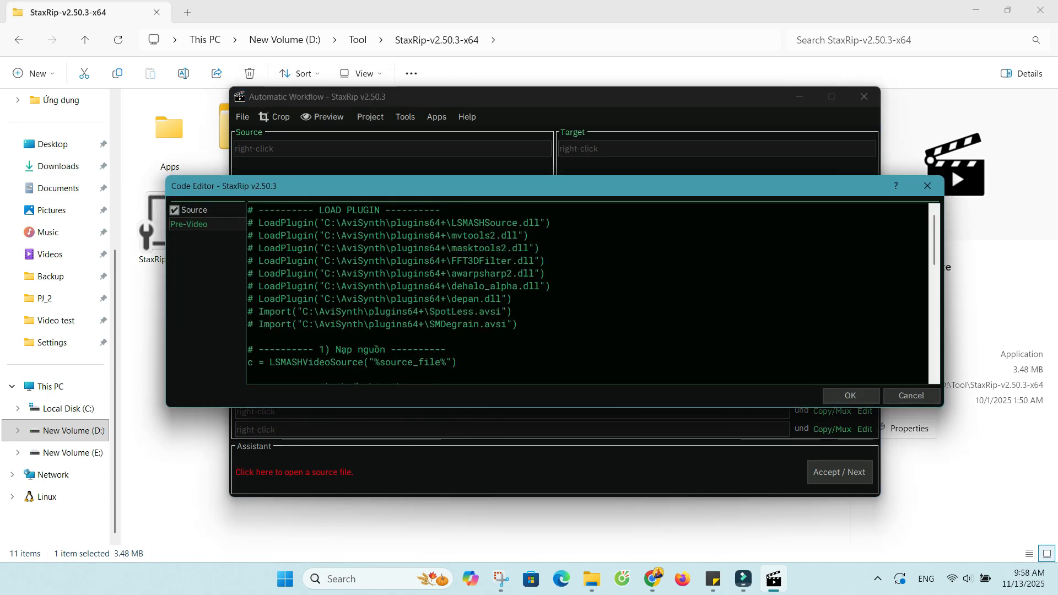
scroll(587, 292, down, 5)
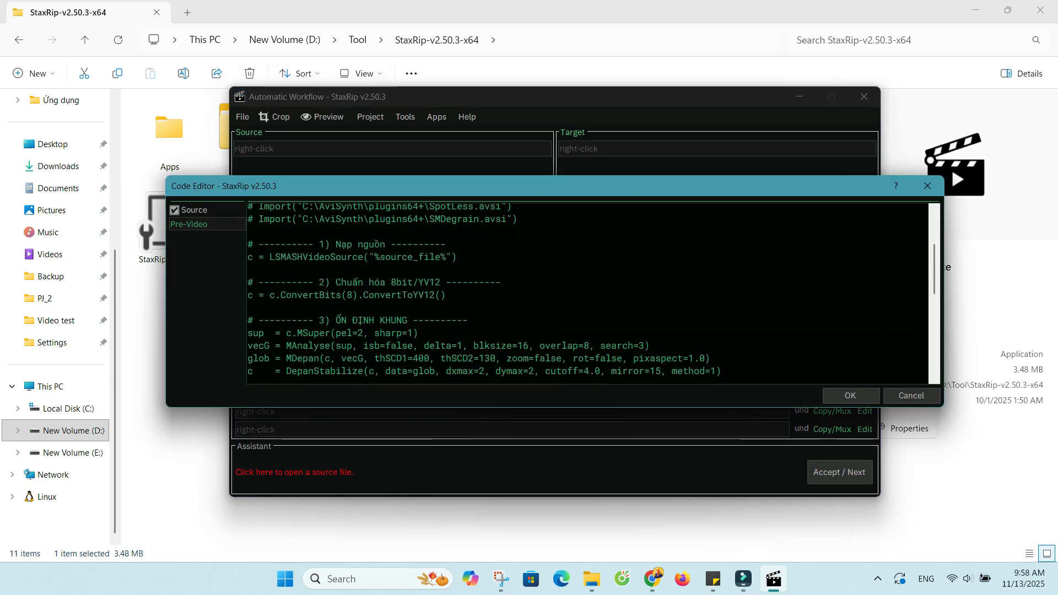
scroll(587, 293, down, 9)
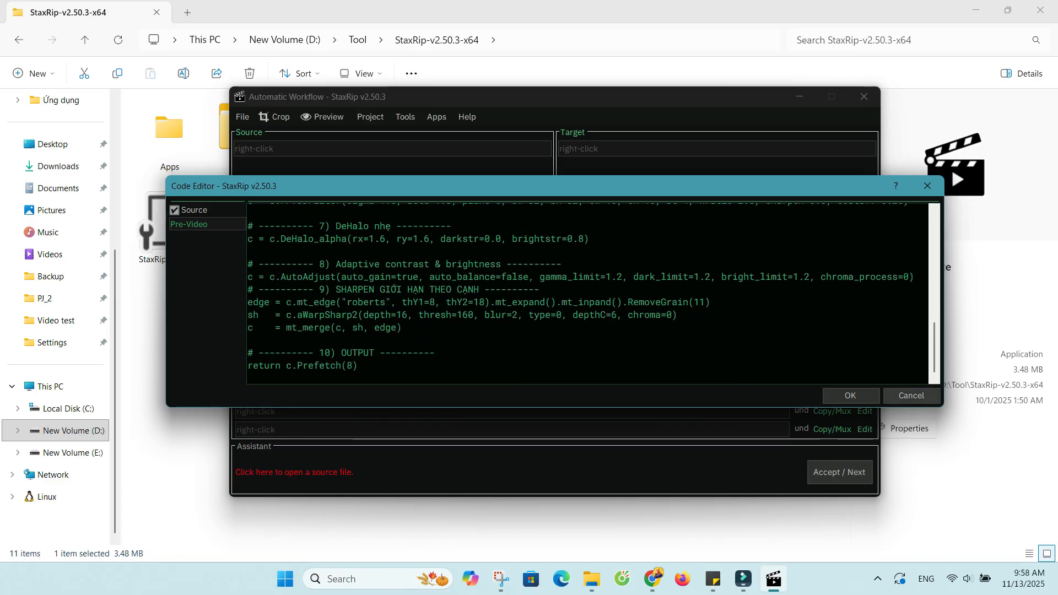
click(911, 396)
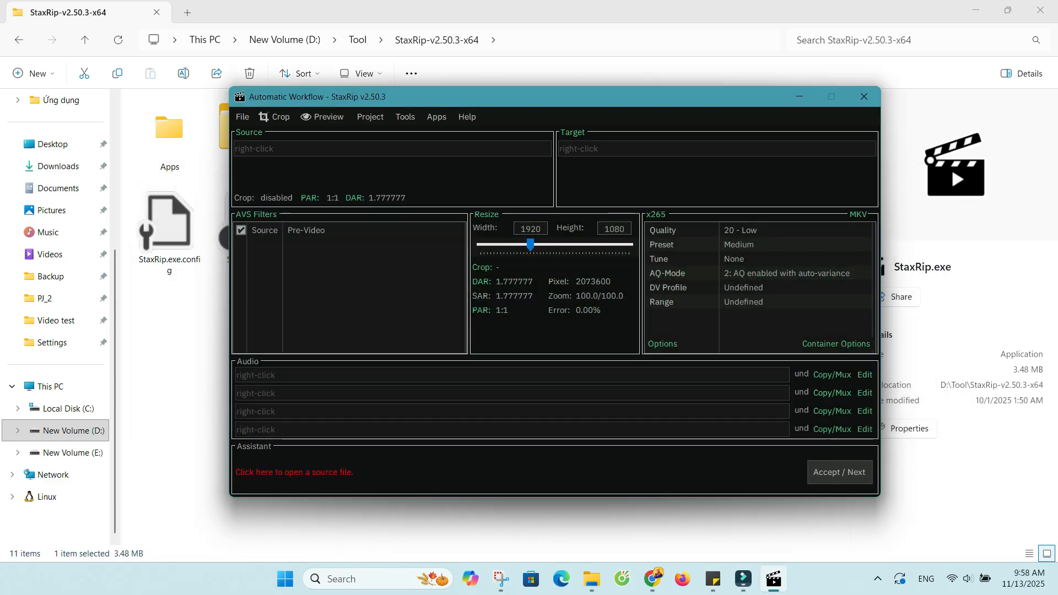
Load video.mp4 from the Video test folder as the source, and add and start its encoding job.
double_click(393, 149)
click(390, 269)
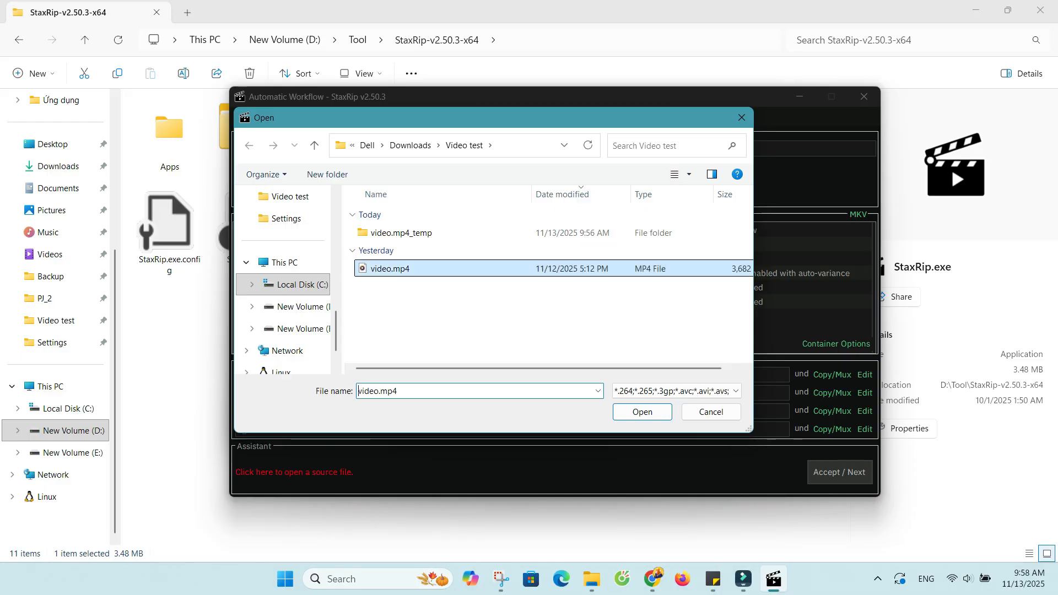
click(642, 411)
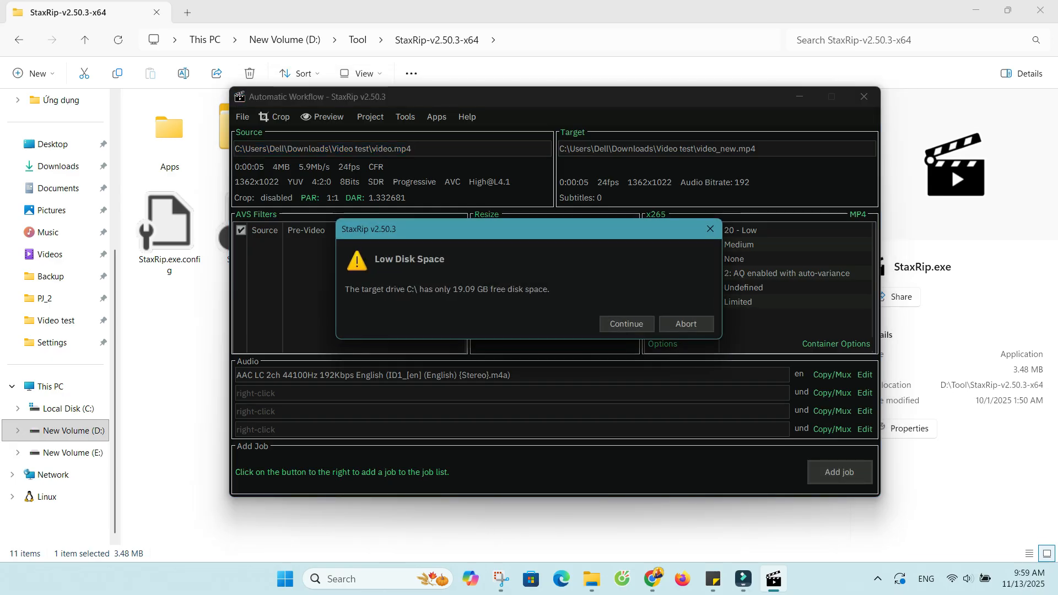
key(Return)
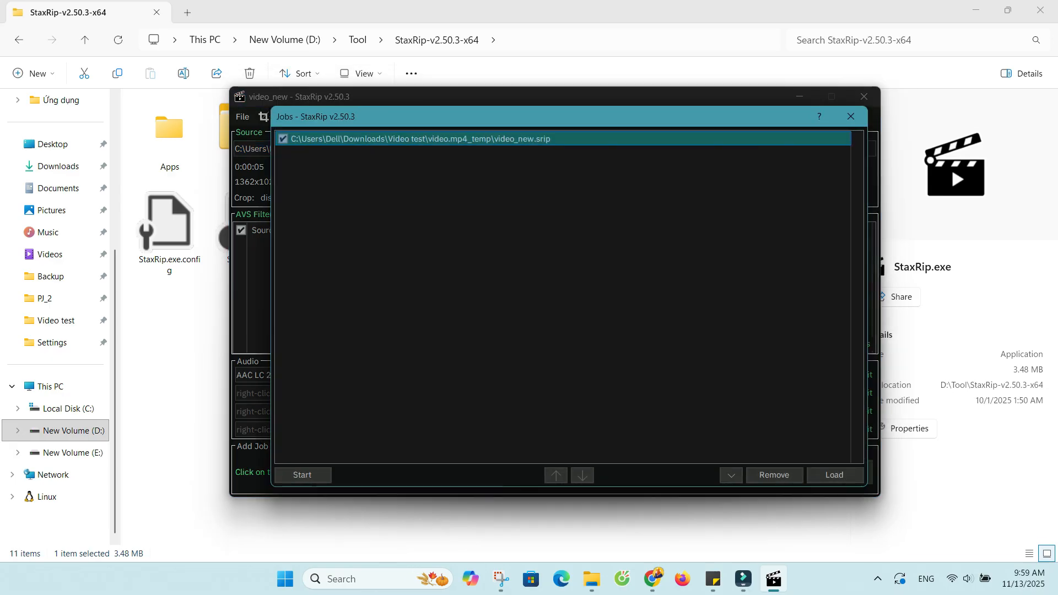
key(Return)
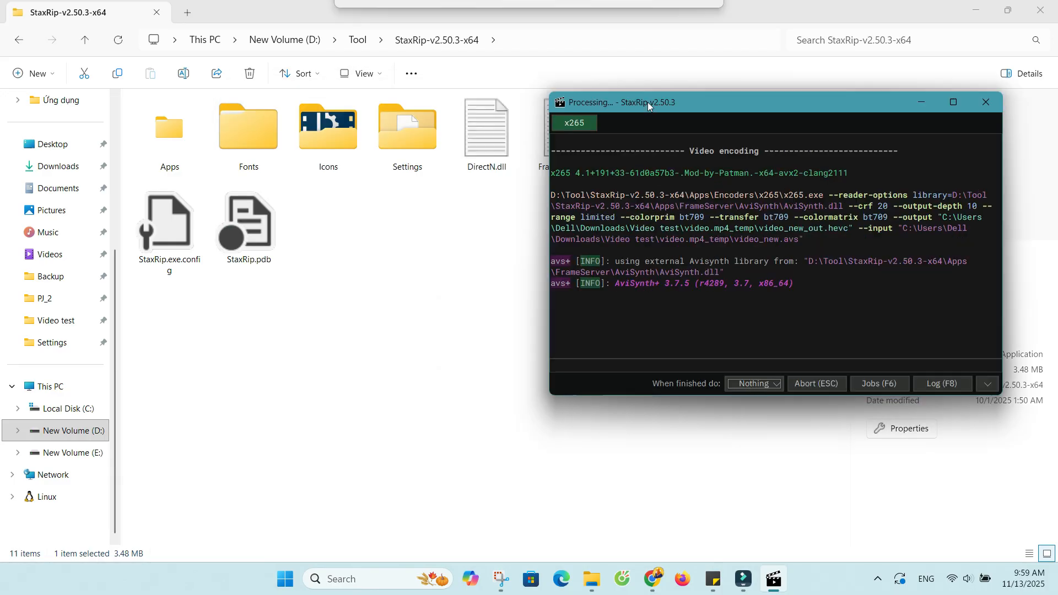
Show the Video test folder in File Explorer with the StaxRip processing window over it and monitor the x265 encoding.
drag(648, 106, 622, 108)
click(55, 320)
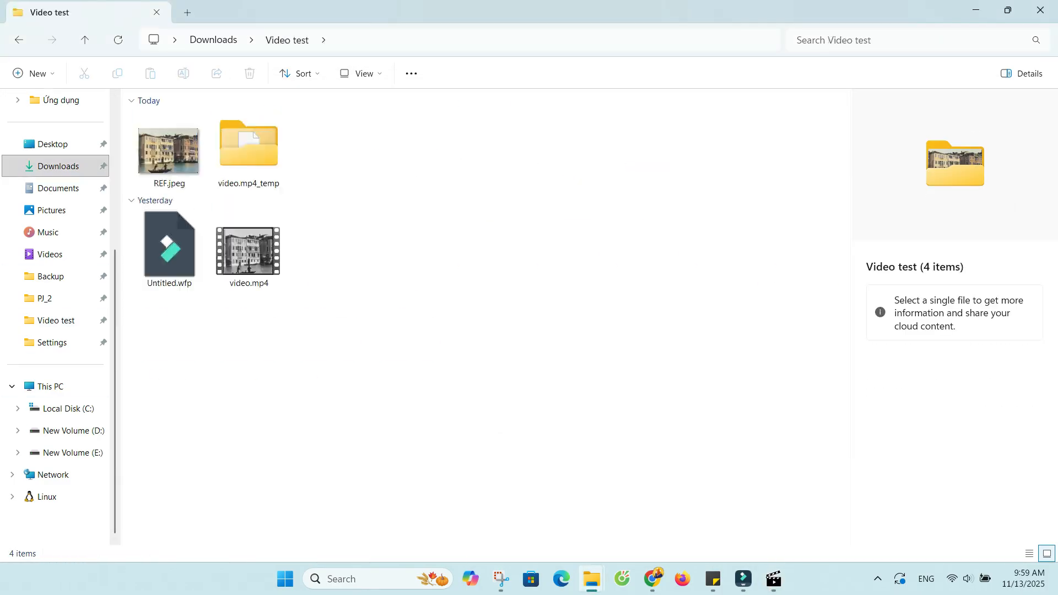
click(774, 579)
drag(706, 105, 540, 104)
scroll(579, 248, down, 6)
click(1028, 467)
click(703, 256)
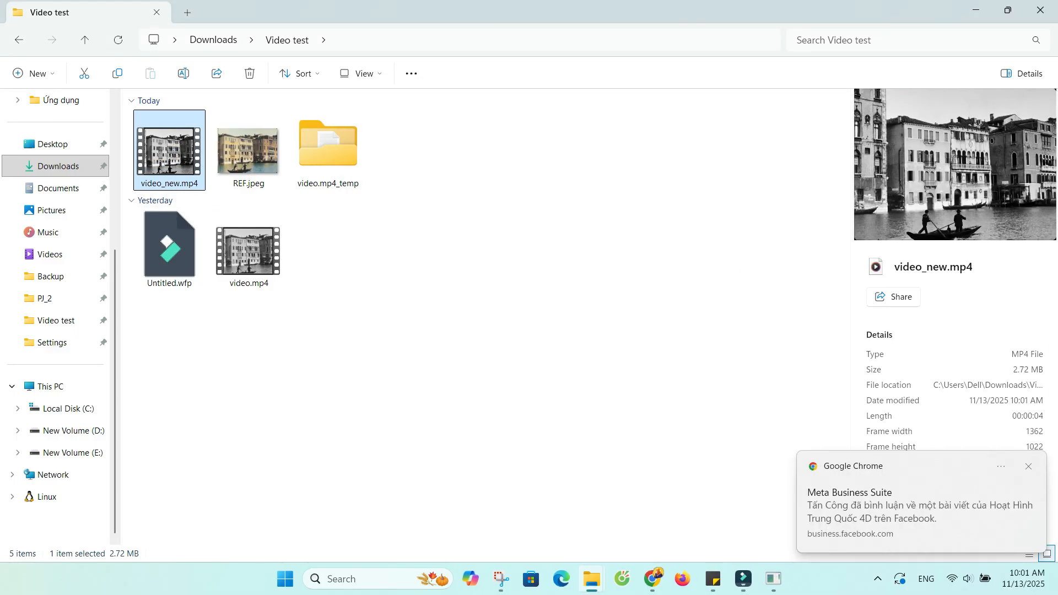
Place the processed video_new beside the original video.mp4 and play both clips to compare them.
key(Return)
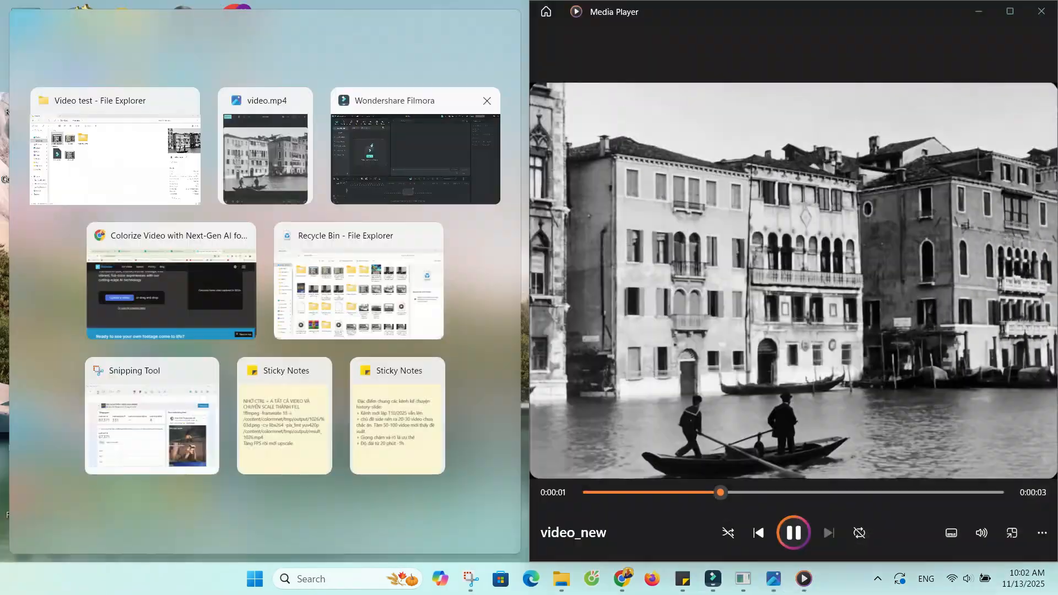
click(266, 156)
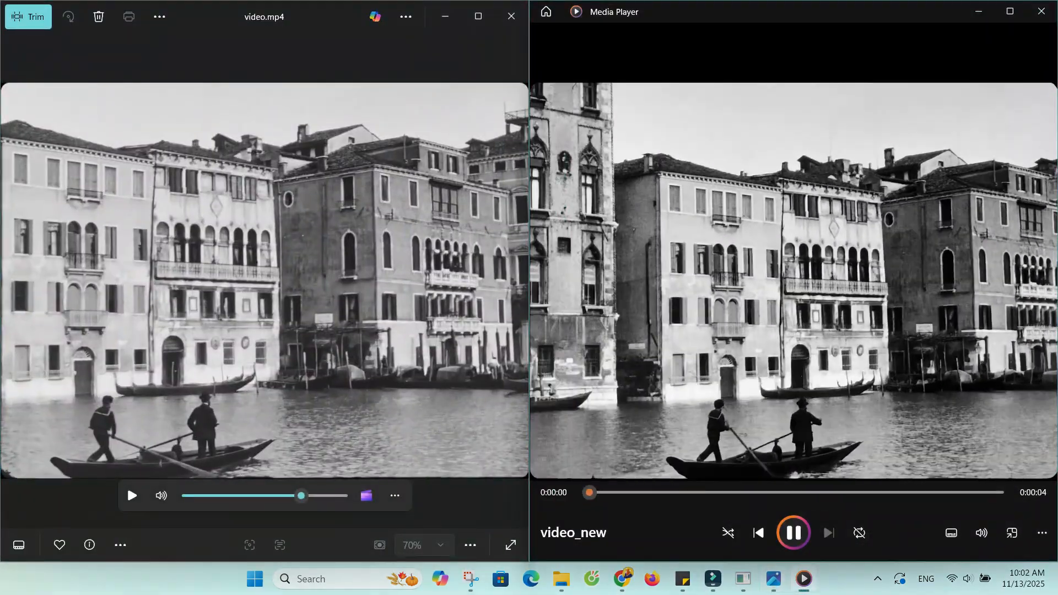
click(126, 485)
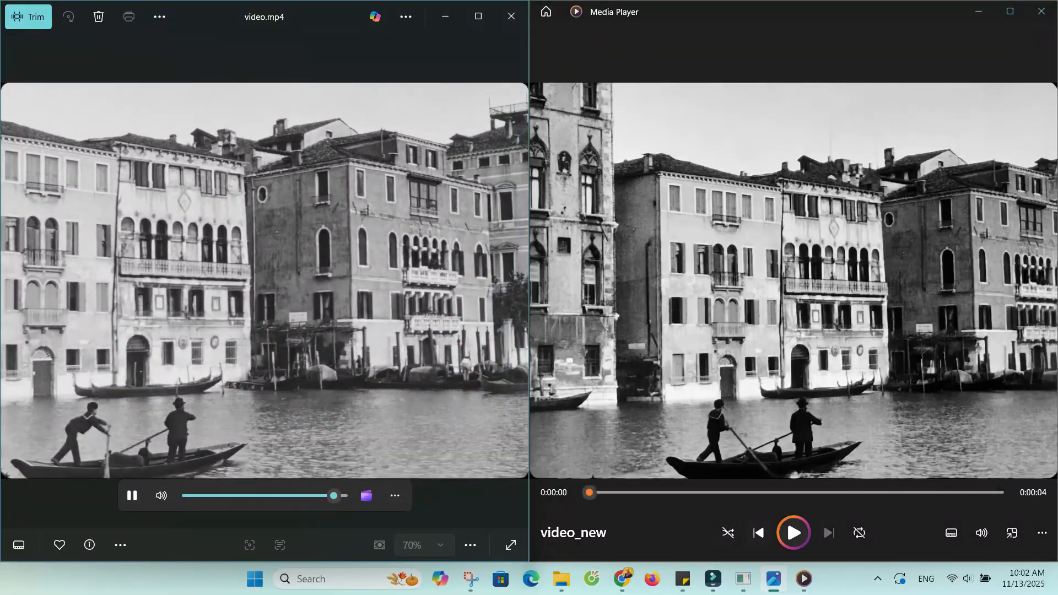
click(793, 533)
click(133, 496)
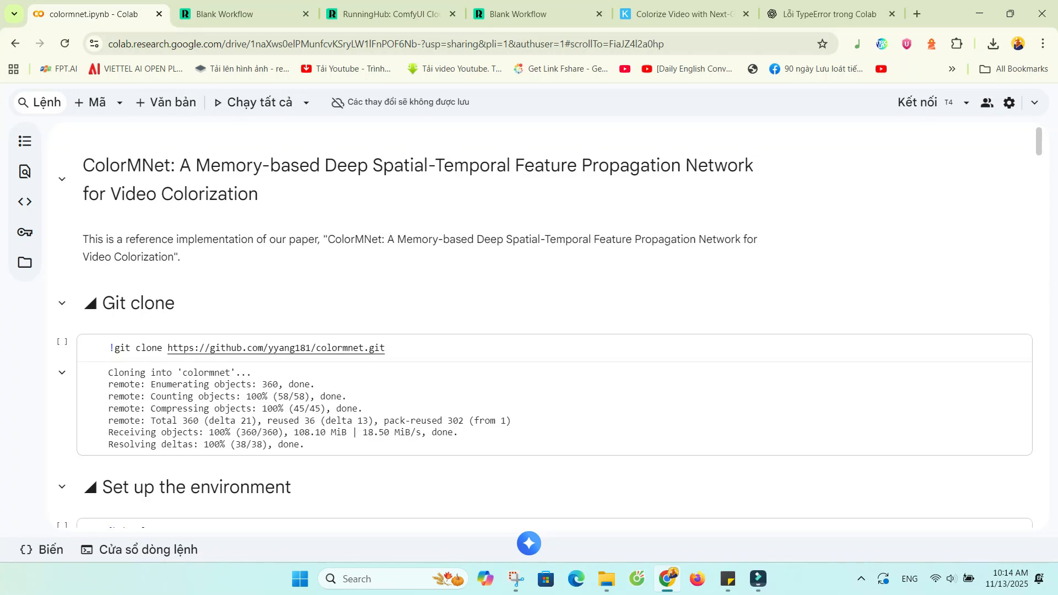
Switch to Chrome, close the "Lỗi TypeError trong Colab" tab and highlight the ColorMNet title in the colormnet.ipynb notebook.
click(892, 14)
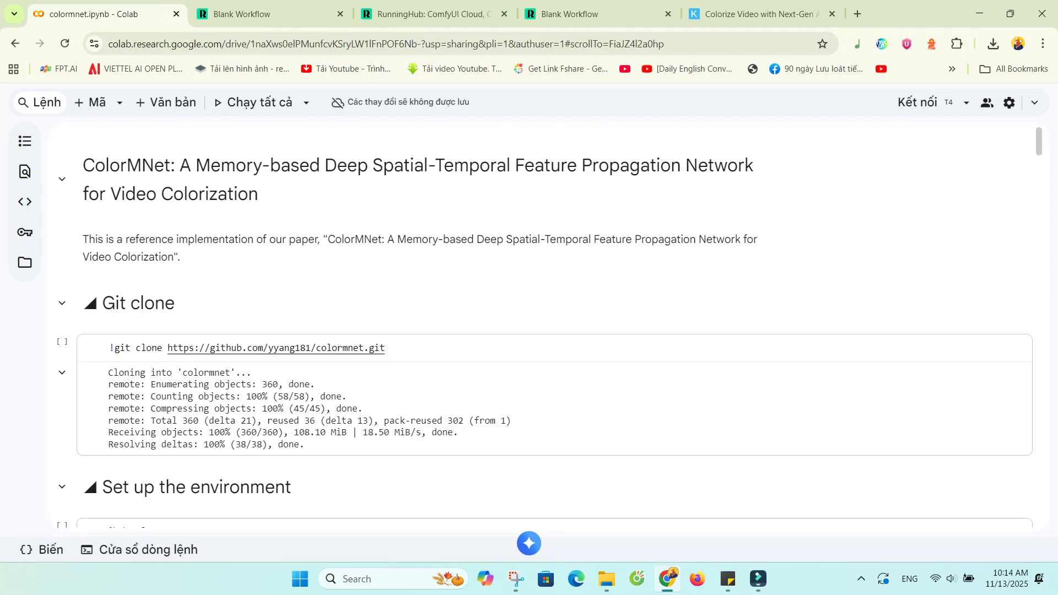
drag(259, 194, 83, 165)
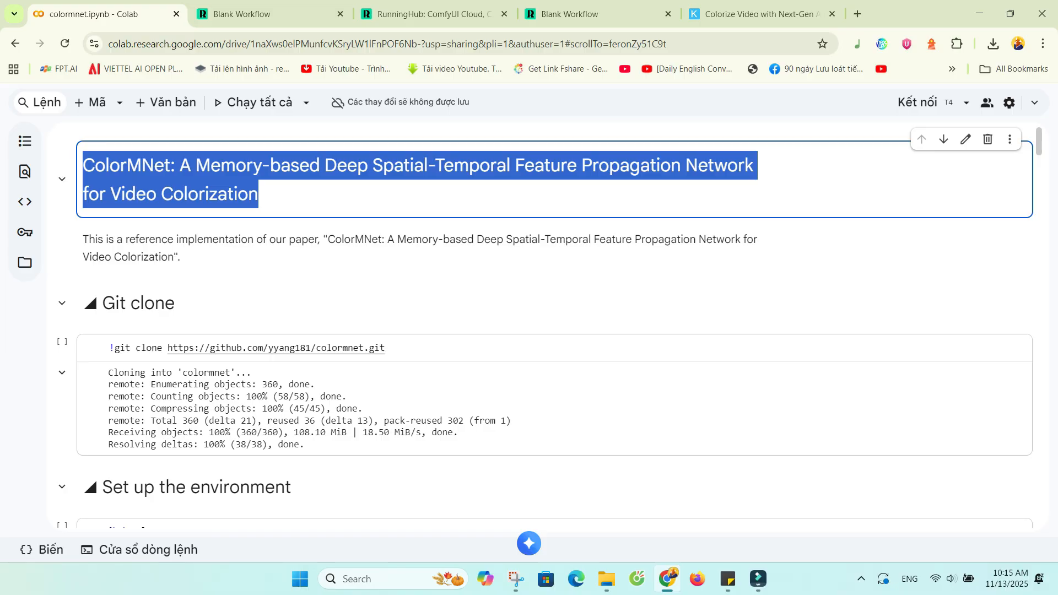
Open the notebook's file browser to connect a runtime, and check the available runtime connection options.
click(24, 262)
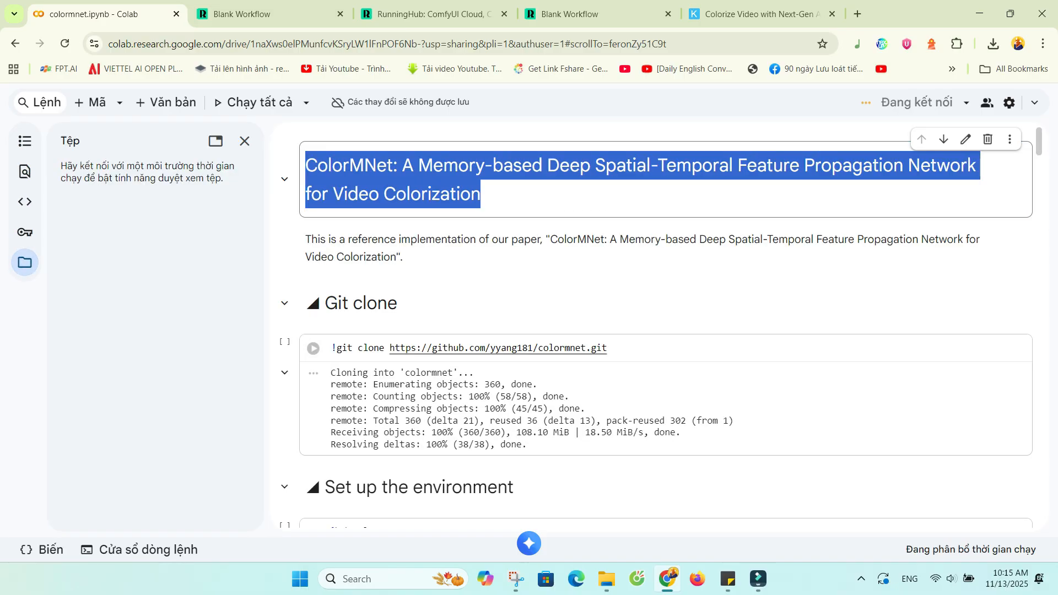
click(314, 348)
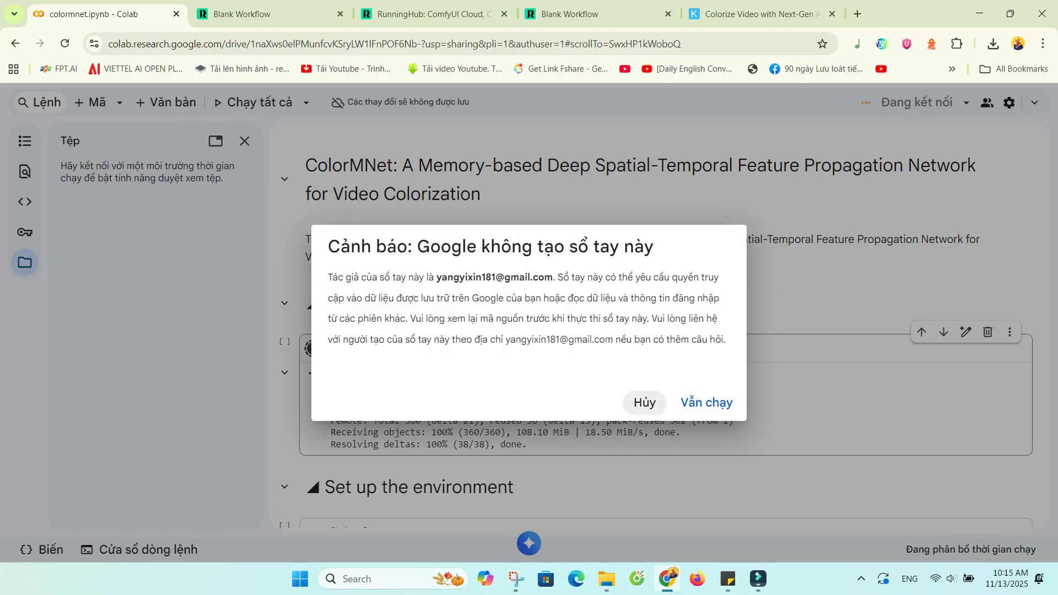
click(645, 403)
click(967, 102)
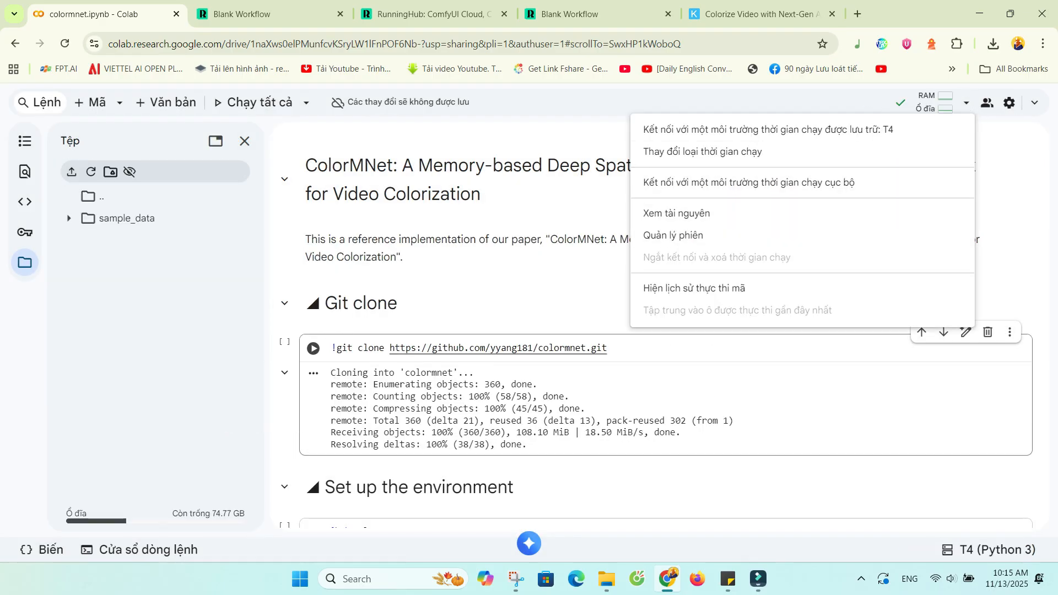
scroll(606, 226, down, 6)
scroll(607, 226, up, 6)
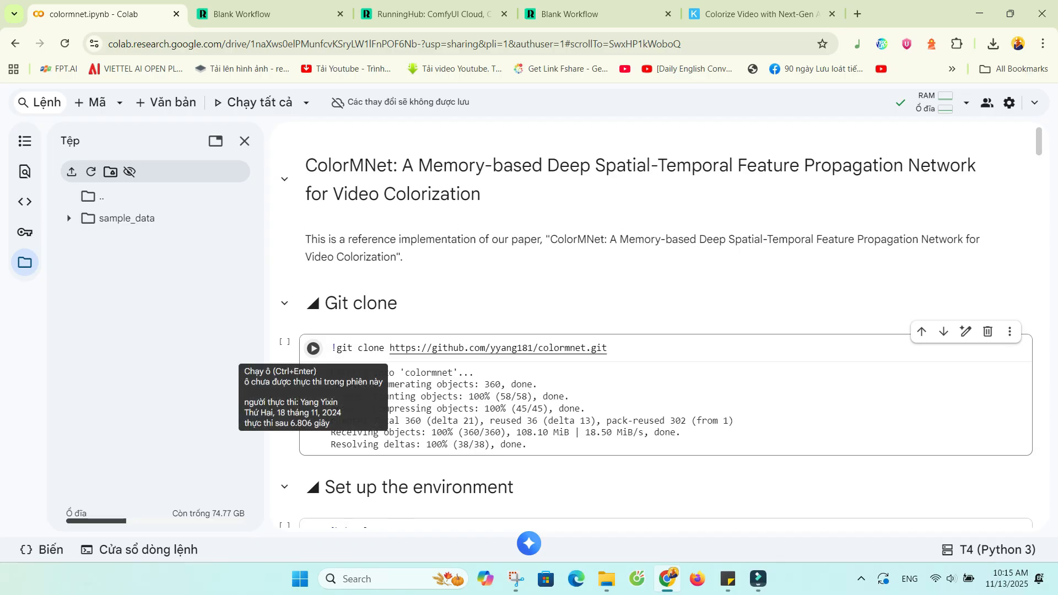
Run the Git clone cell for the colormnet repository and the %cd colormnet cell below it.
click(313, 349)
key(Return)
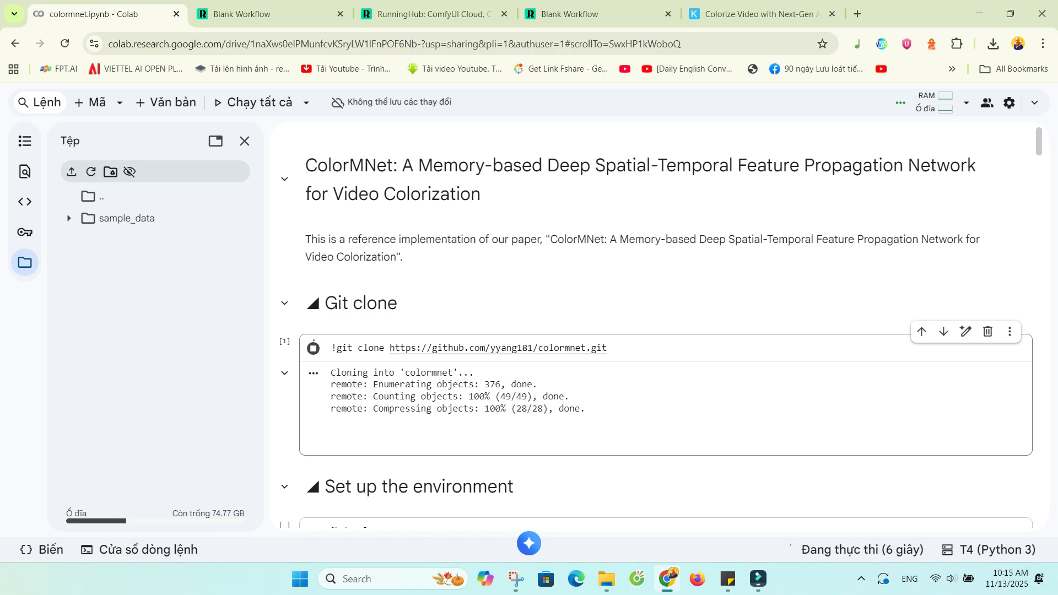
scroll(662, 331, down, 3)
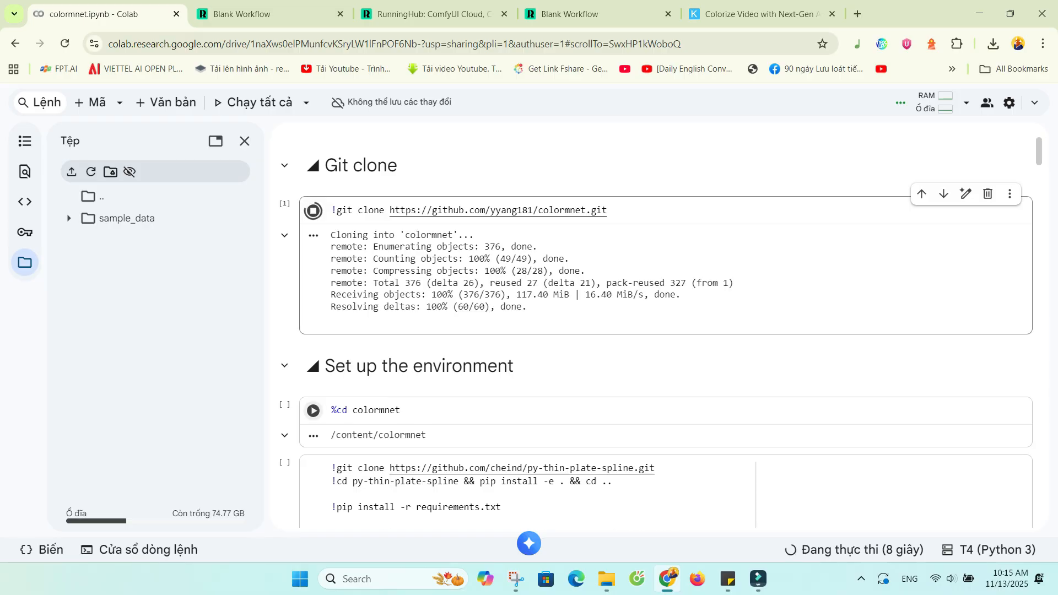
click(313, 394)
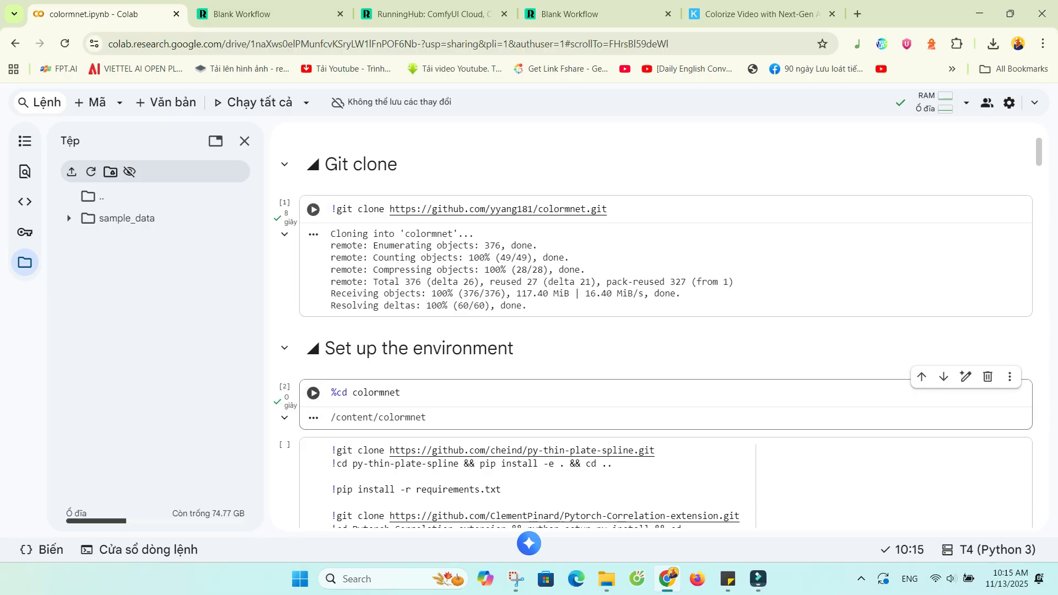
Run the dependency installation cell and the cell that downloads the pretrained checkpoints.
scroll(313, 394, down, 3)
click(314, 305)
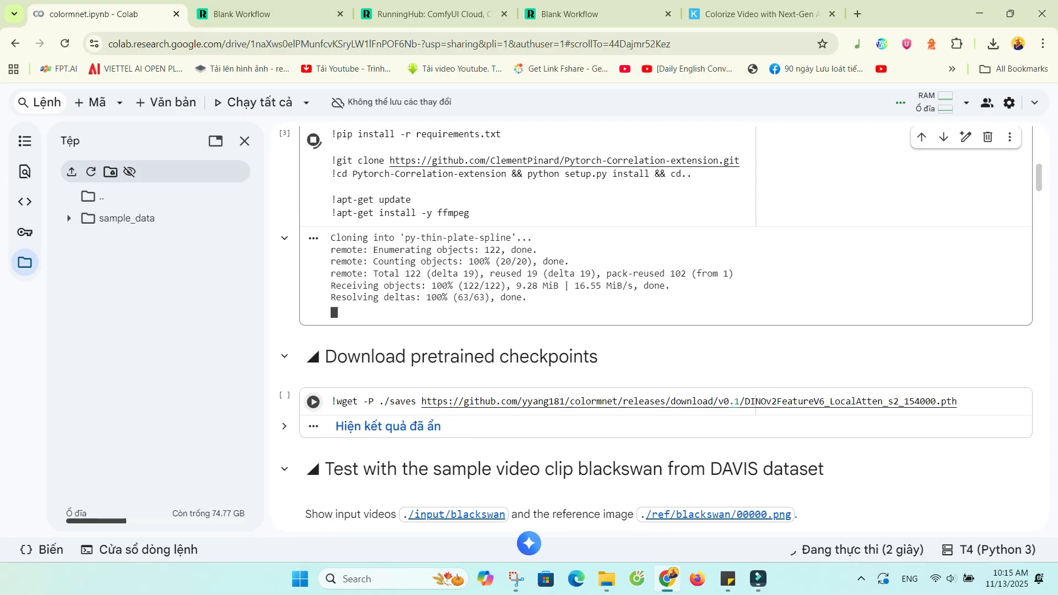
click(314, 402)
Collapse and delete the section directly below "Download pretrained checkpoints".
scroll(661, 331, down, 4)
click(284, 235)
click(988, 211)
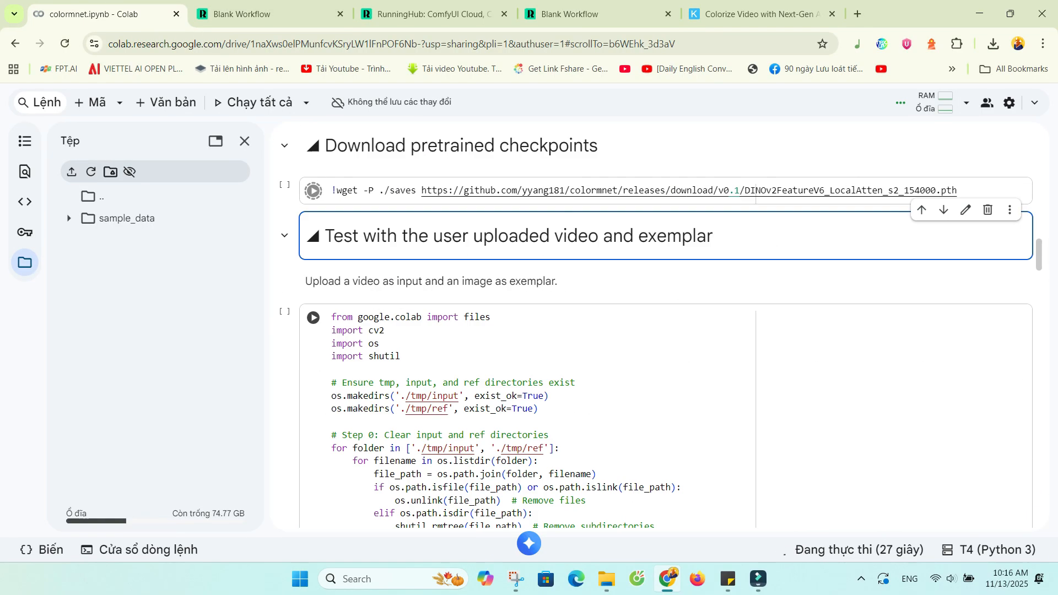
Run the upload cell under "Test with the user uploaded video and exemplar" and upload video_new.mp4 as the input video.
scroll(661, 330, up, 1)
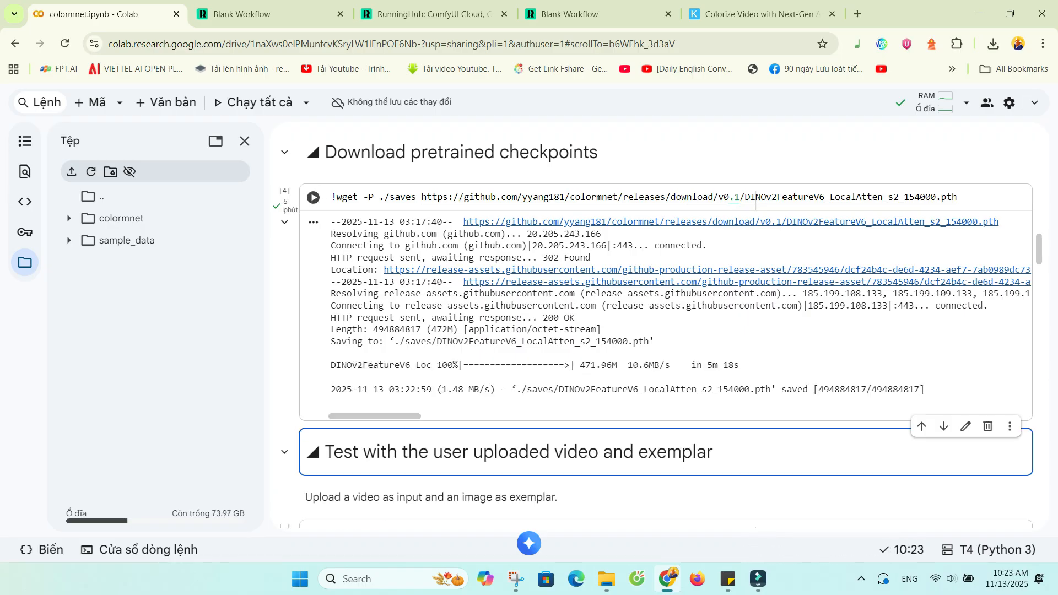
scroll(658, 328, down, 4)
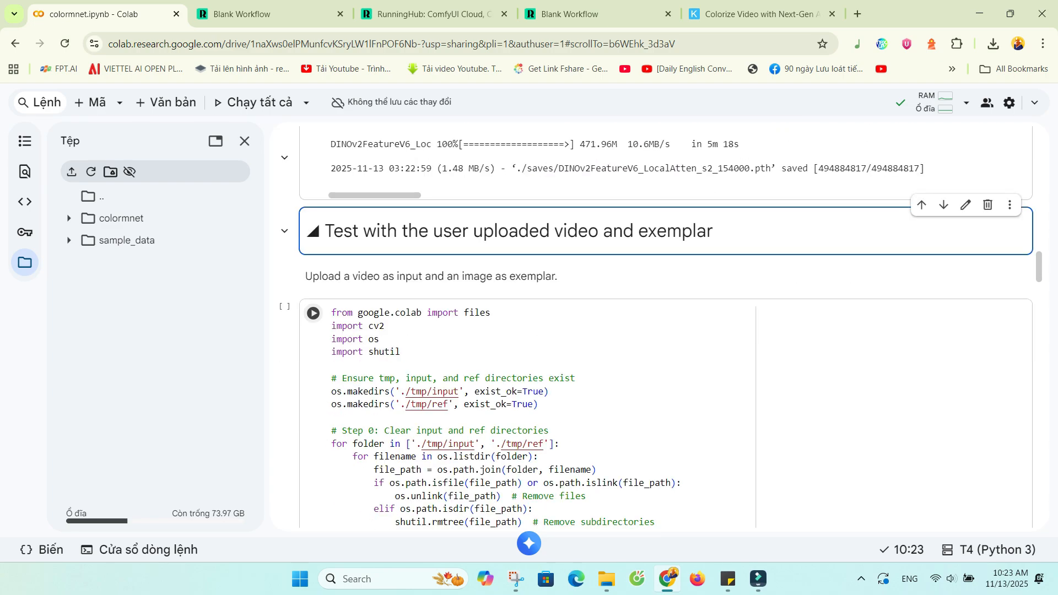
click(313, 313)
click(369, 373)
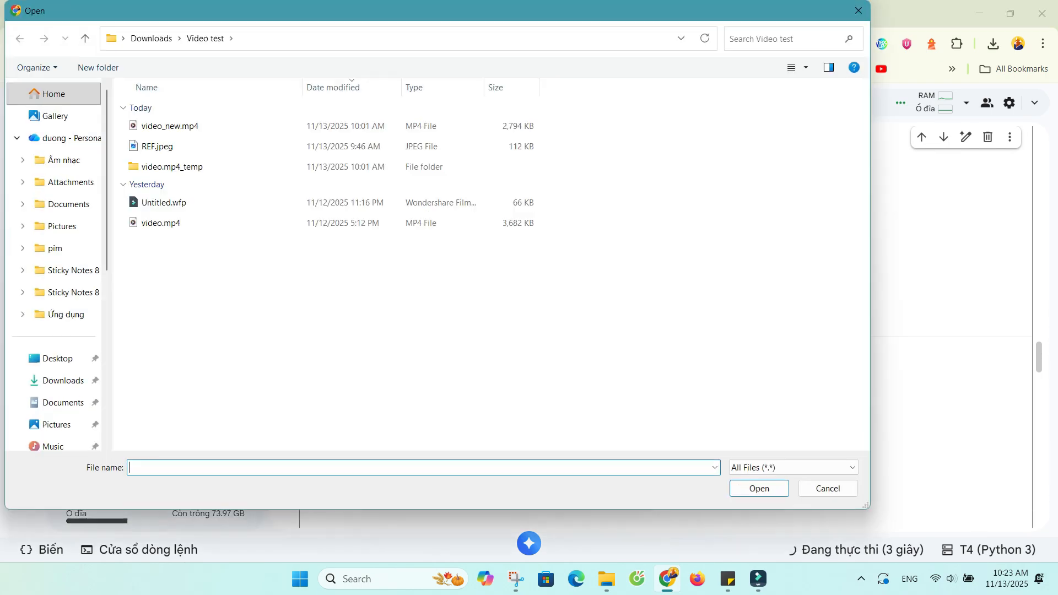
click(170, 126)
click(759, 488)
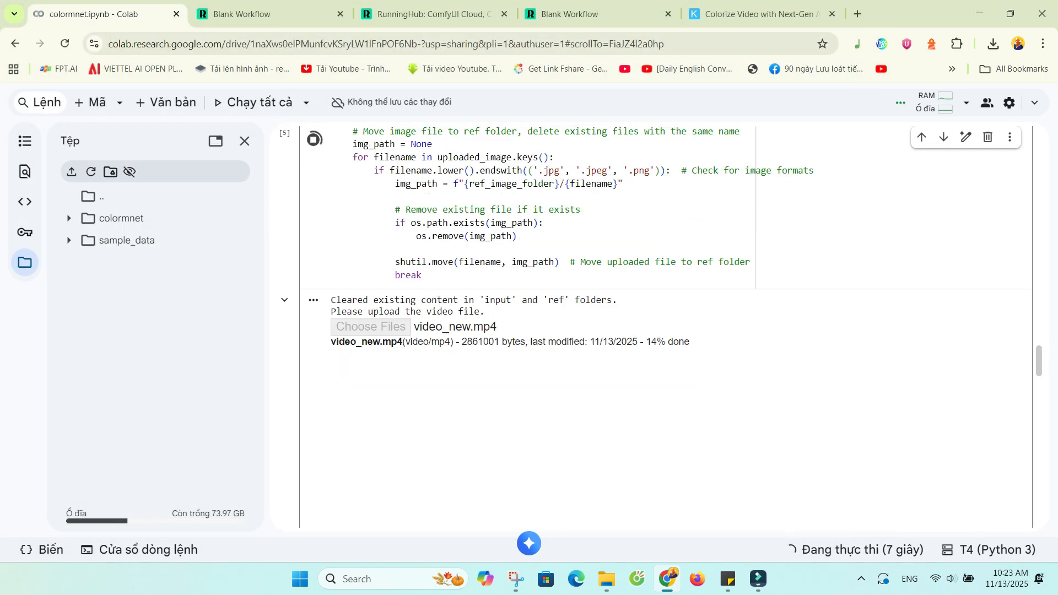
Upload REF.jpeg from the Video test folder as the reference image.
scroll(666, 327, down, 2)
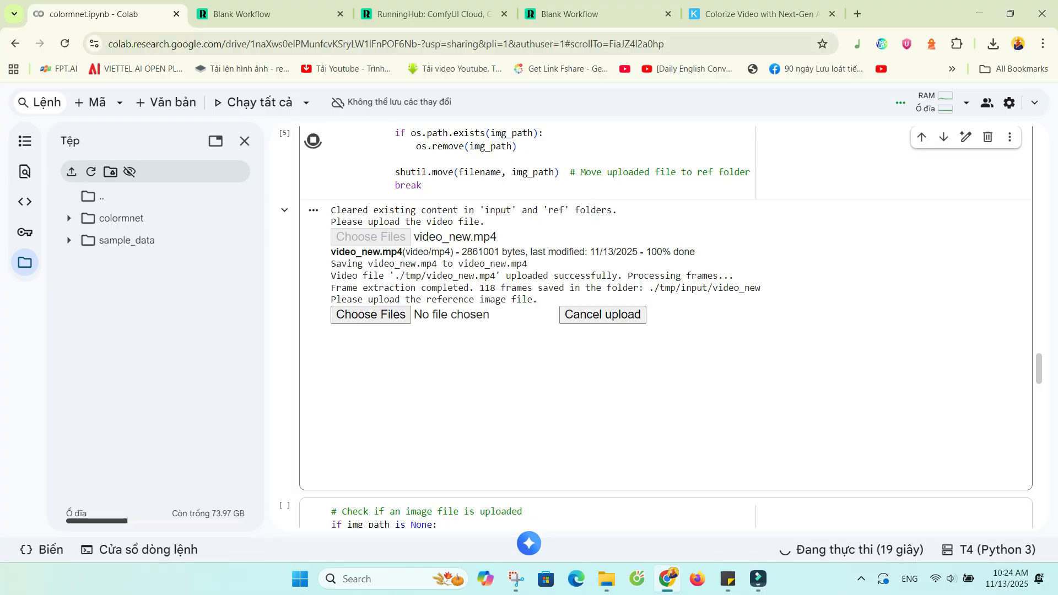
click(371, 314)
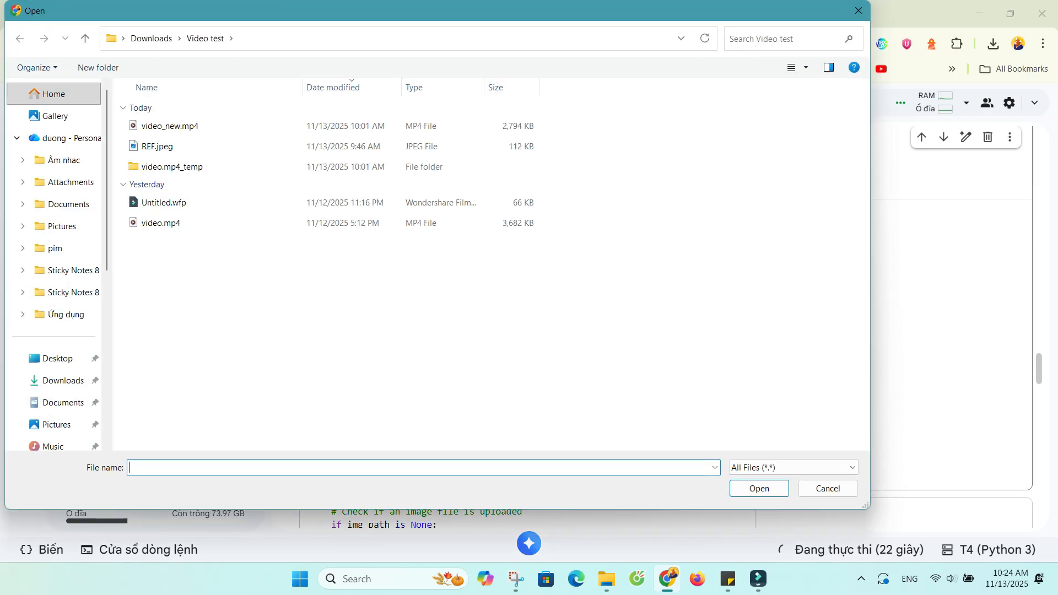
click(221, 146)
click(760, 489)
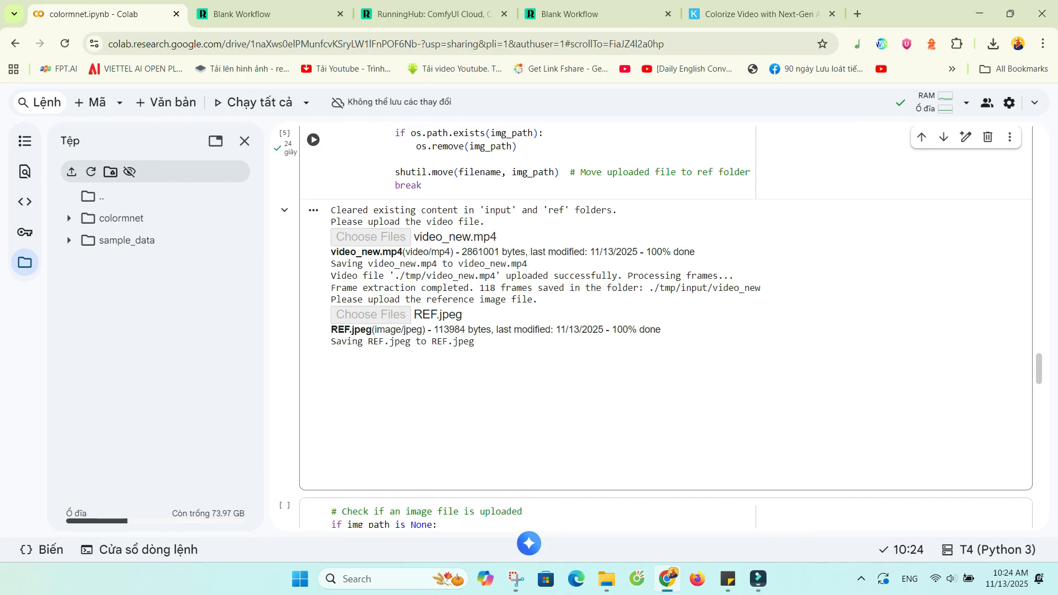
Run the test.py colorization cell on the uploaded files and expand the colormnet folder in the file browser.
click(313, 375)
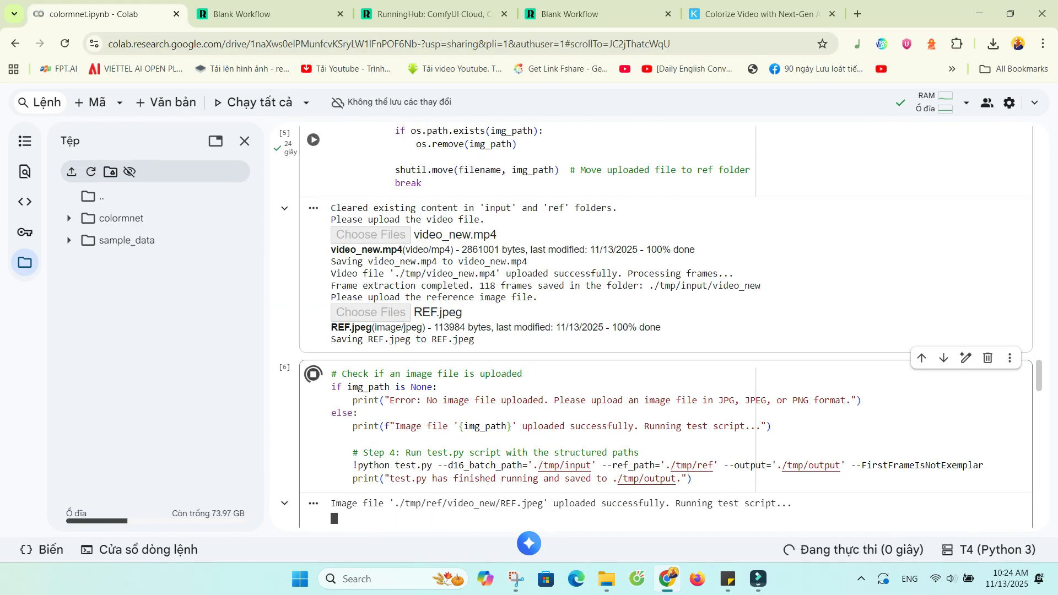
scroll(313, 374, down, 1)
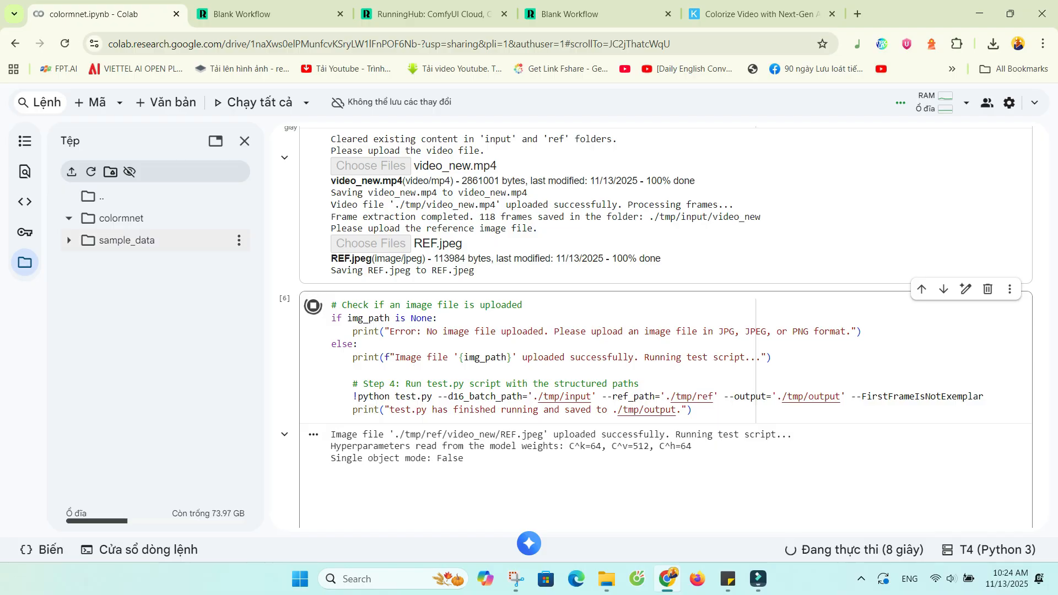
click(69, 218)
scroll(496, 330, down, 3)
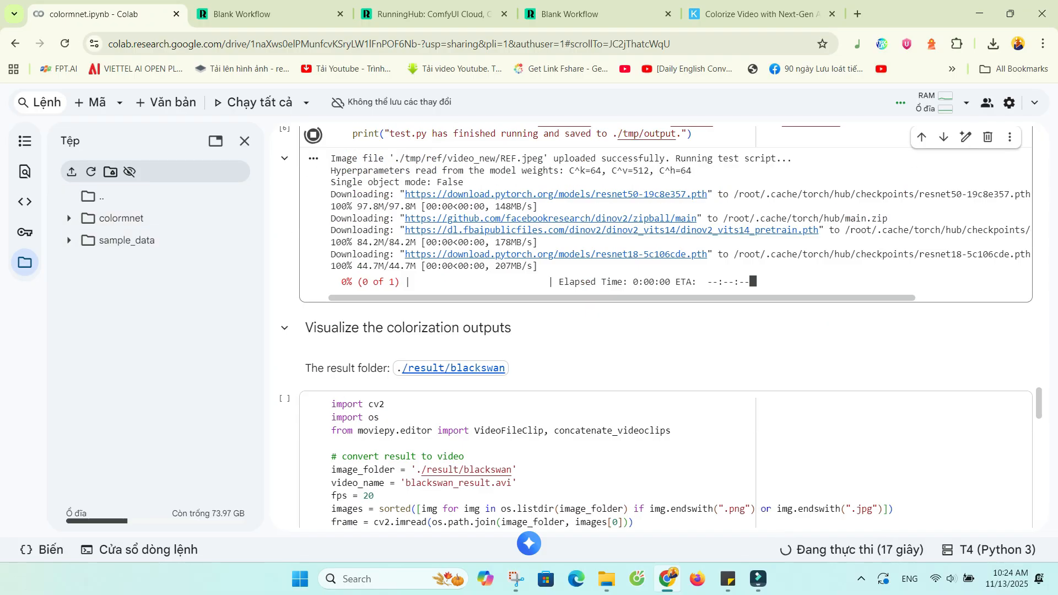
Collapse the "Visualize the colorization outputs" section of the notebook.
scroll(496, 329, up, 2)
scroll(496, 330, down, 3)
scroll(496, 325, up, 1)
click(285, 328)
scroll(551, 356, up, 3)
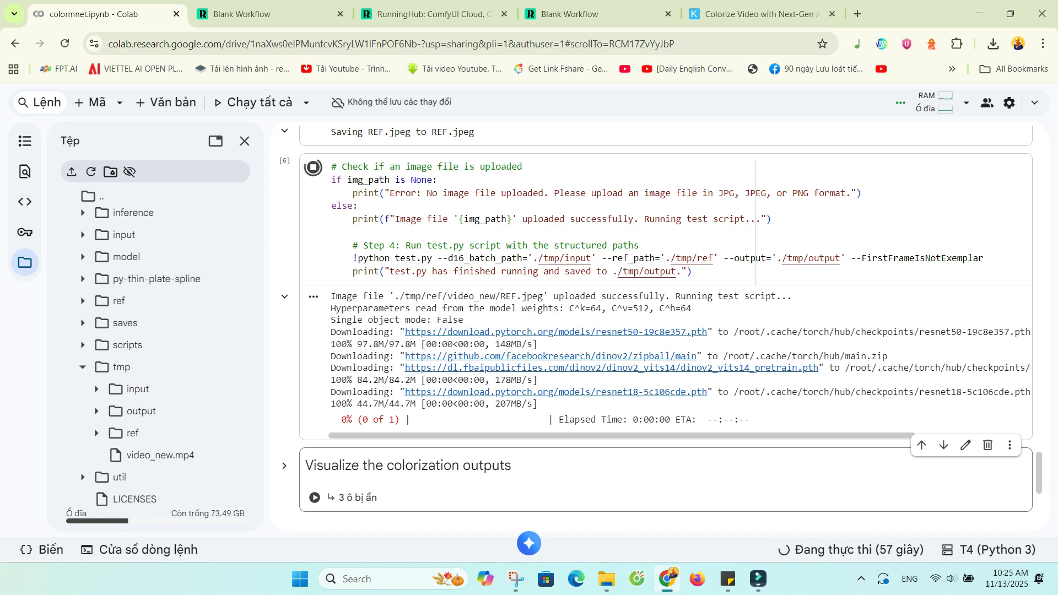
Copy the ffmpeg command from the sticky note and paste it into a new code cell below the test.py cell.
mouse_move(728, 579)
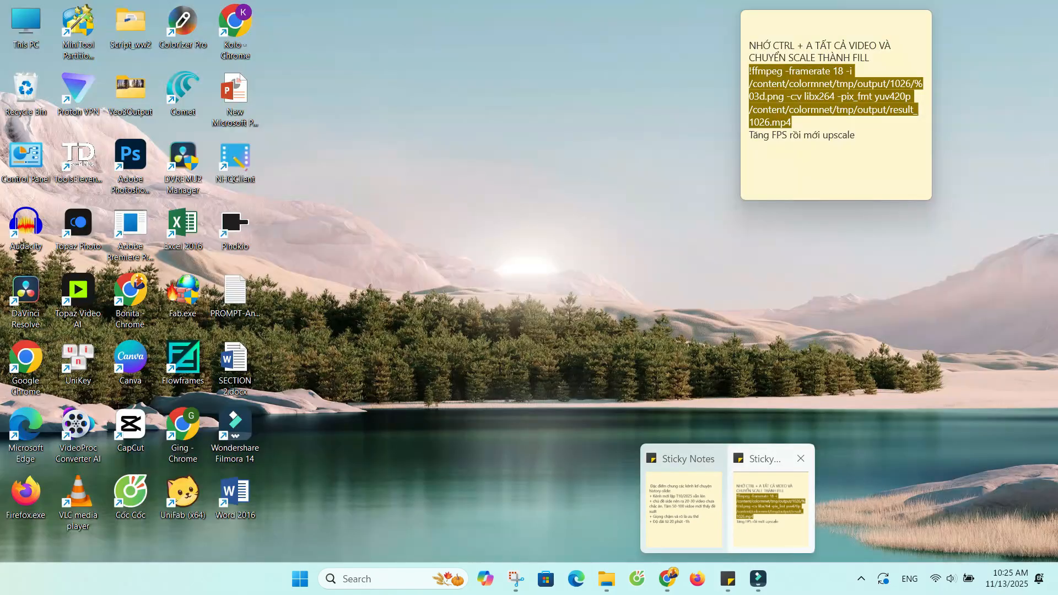
click(770, 509)
right_click(825, 90)
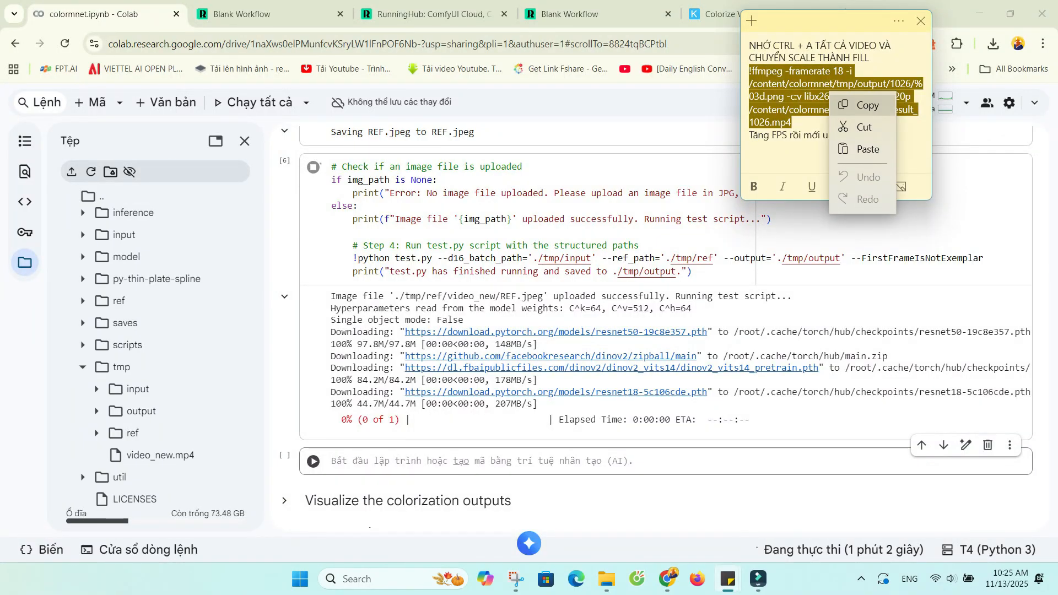
click(849, 103)
right_click(437, 325)
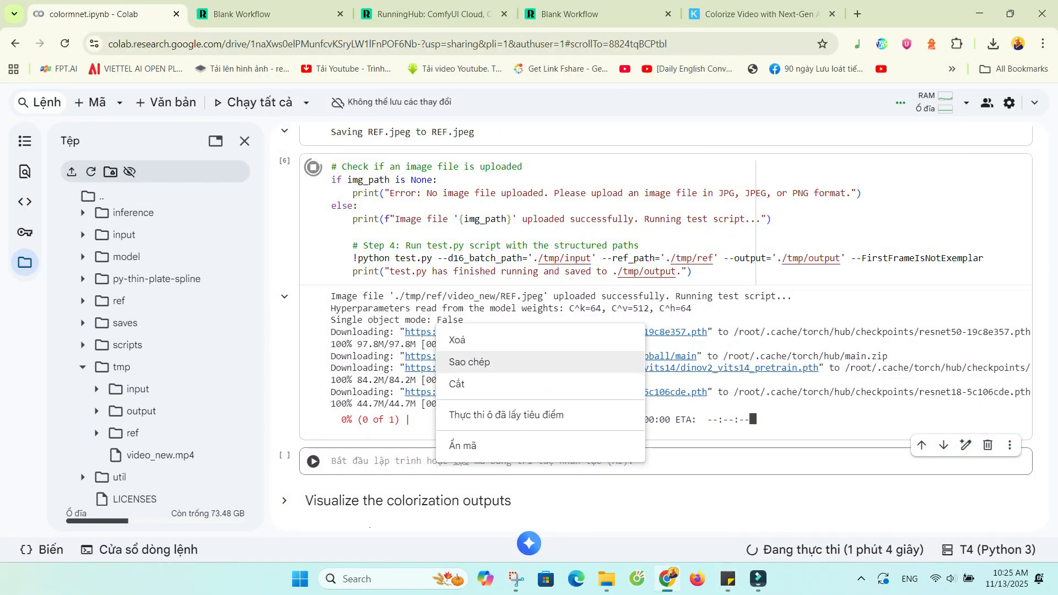
click(386, 461)
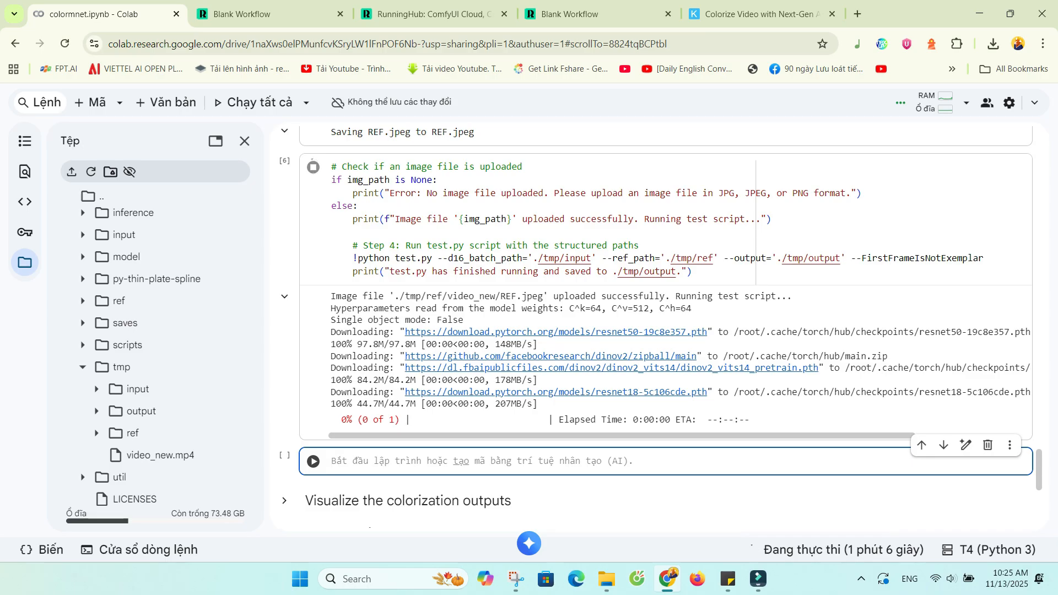
key(ctrl+v)
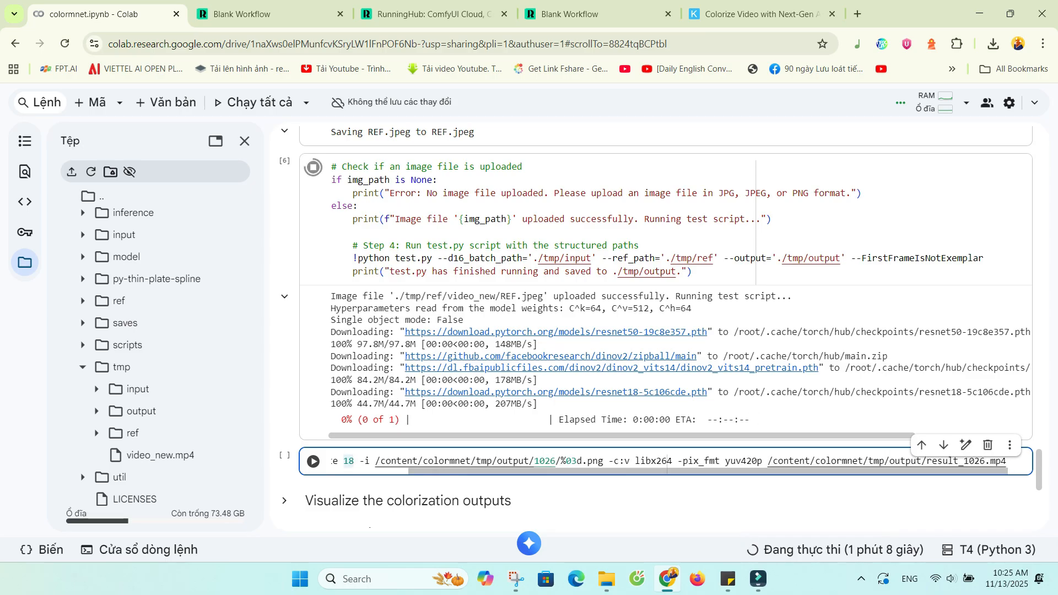
Set the framerate in the pasted ffmpeg command to 24.
key(BackSpace)
key(BackSpace)
text(24)
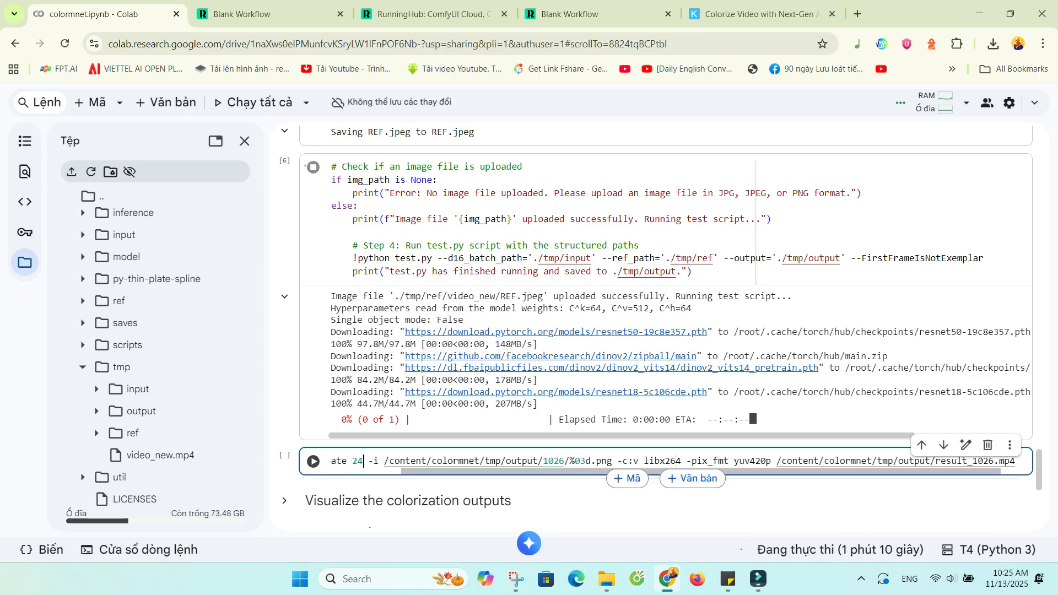
Point the ffmpeg input to /content/colormnet/tmp/output/video_new/%03d.png, name the output result.mp4 in tmp/output, and run the cell.
click(96, 411)
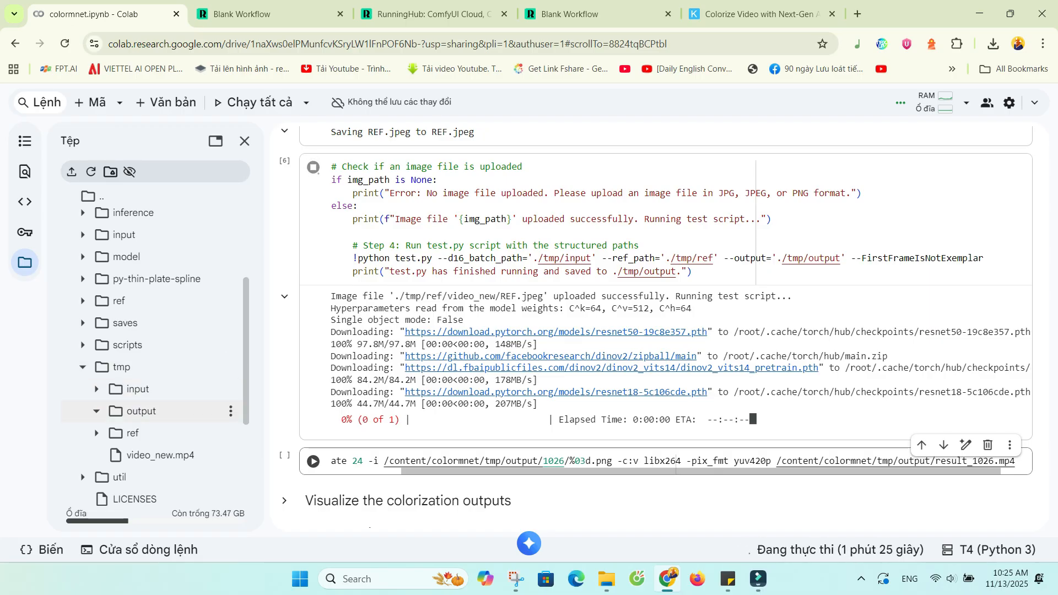
scroll(662, 461, right, 1)
click(534, 461)
scroll(535, 462, left, 2)
click(110, 433)
scroll(155, 434, down, 1)
drag(639, 462, 452, 461)
key(ctrl+v)
text(/)
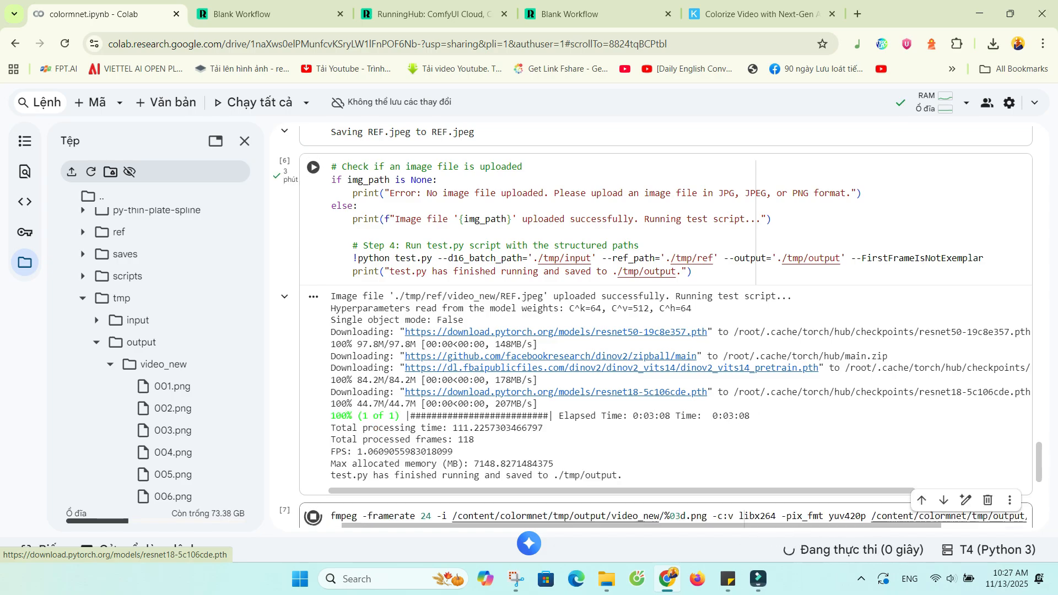
Download result.mp4 from the tmp/output folder in the notebook's file browser.
scroll(182, 346, down, 15)
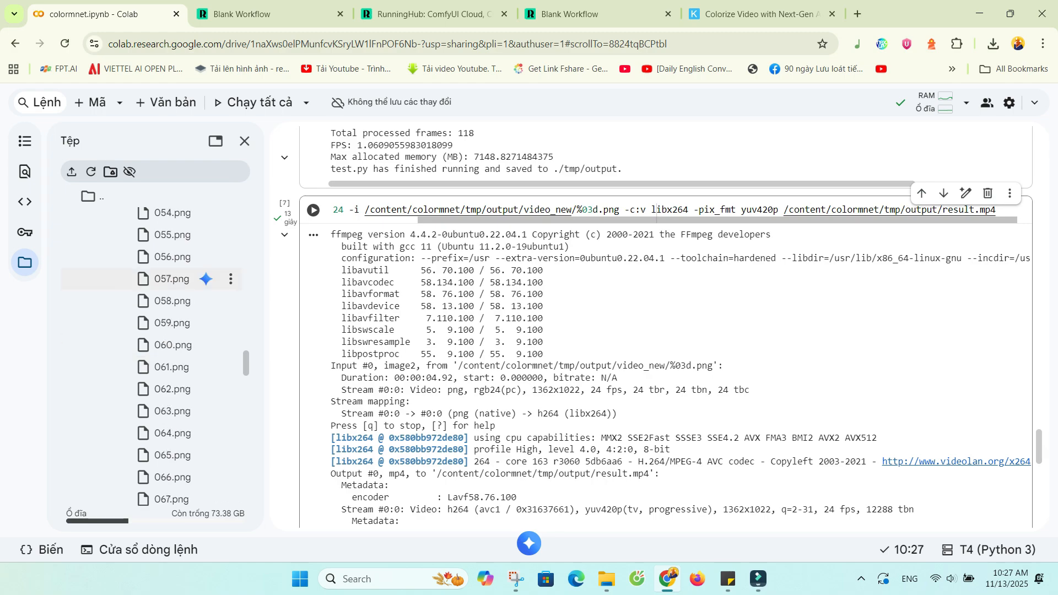
scroll(182, 279, down, 20)
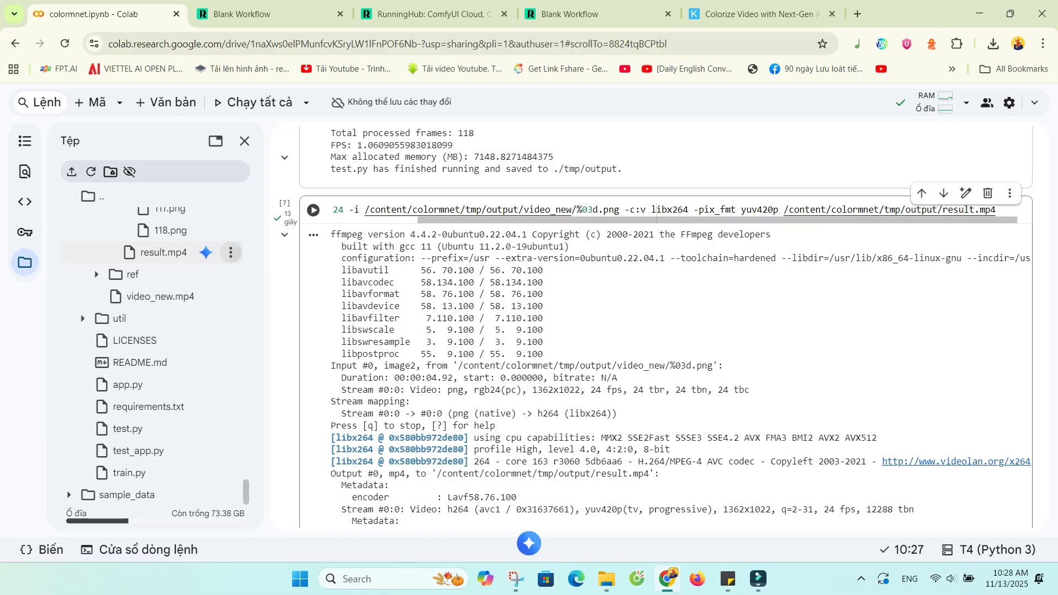
click(231, 253)
click(99, 259)
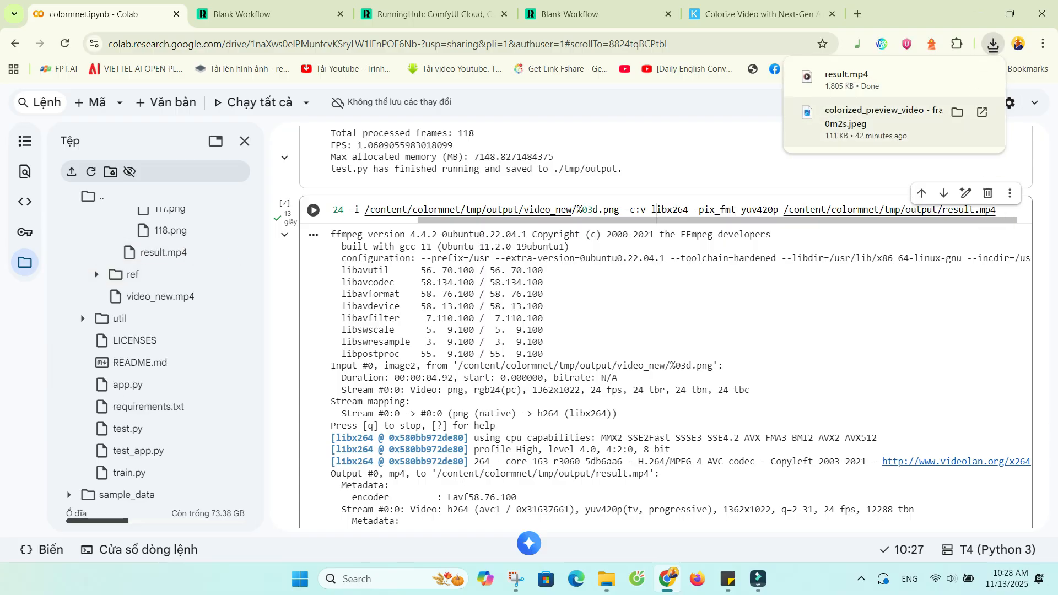
Show the downloaded result.mp4 in File Explorer, move it into the Video test folder and open that folder.
click(958, 76)
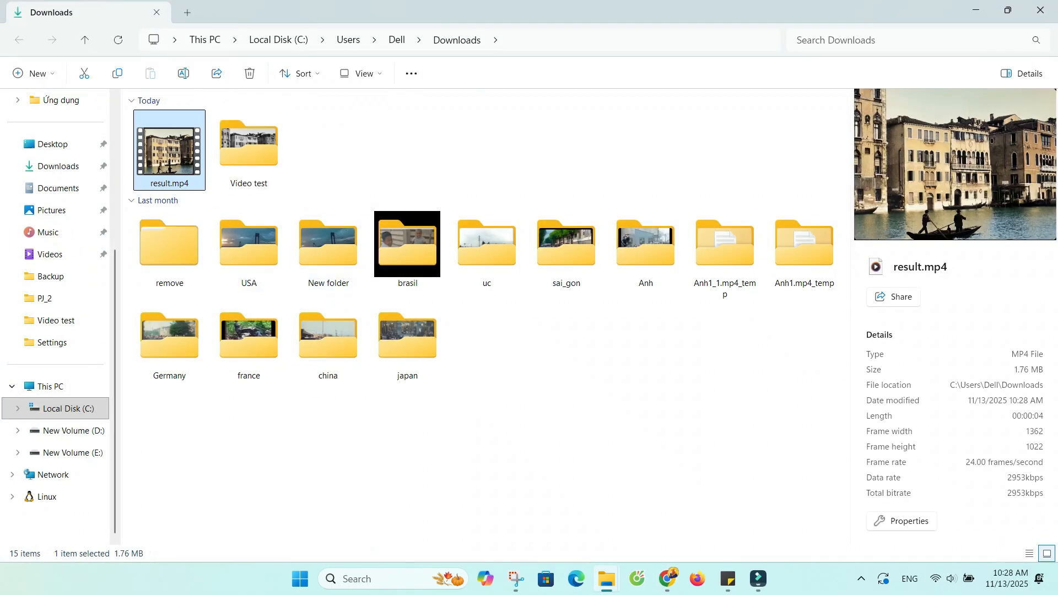
drag(169, 146, 237, 161)
double_click(169, 149)
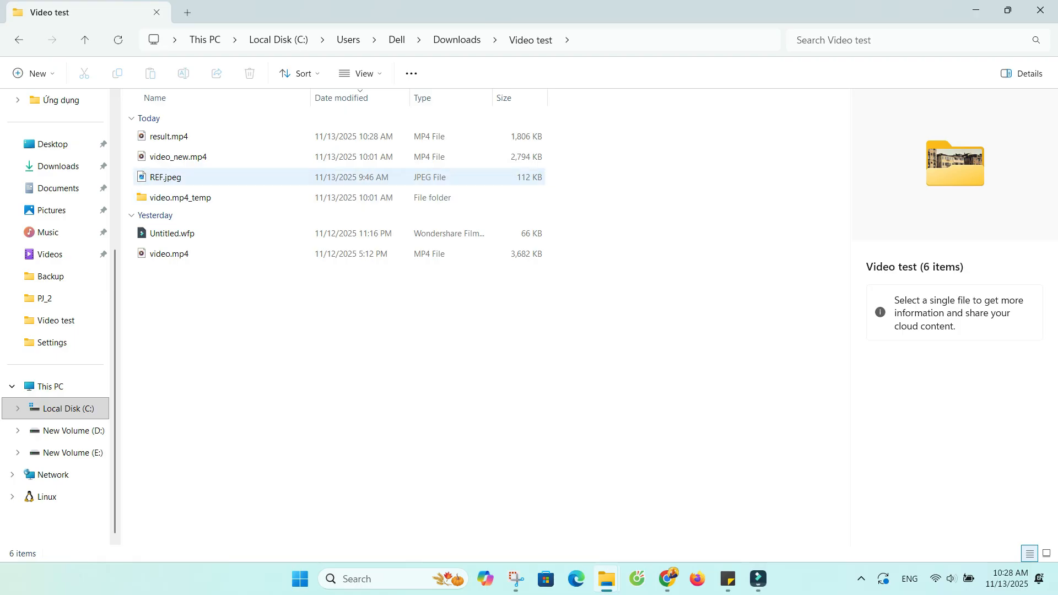
Display the Video test files as large thumbnails and play result.mp4.
click(1048, 554)
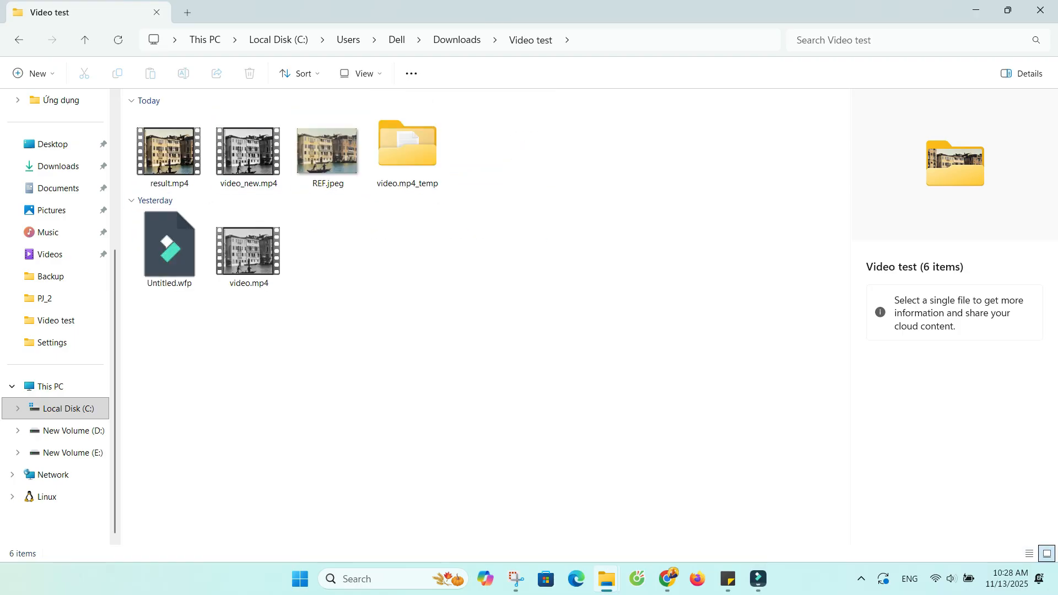
click(169, 151)
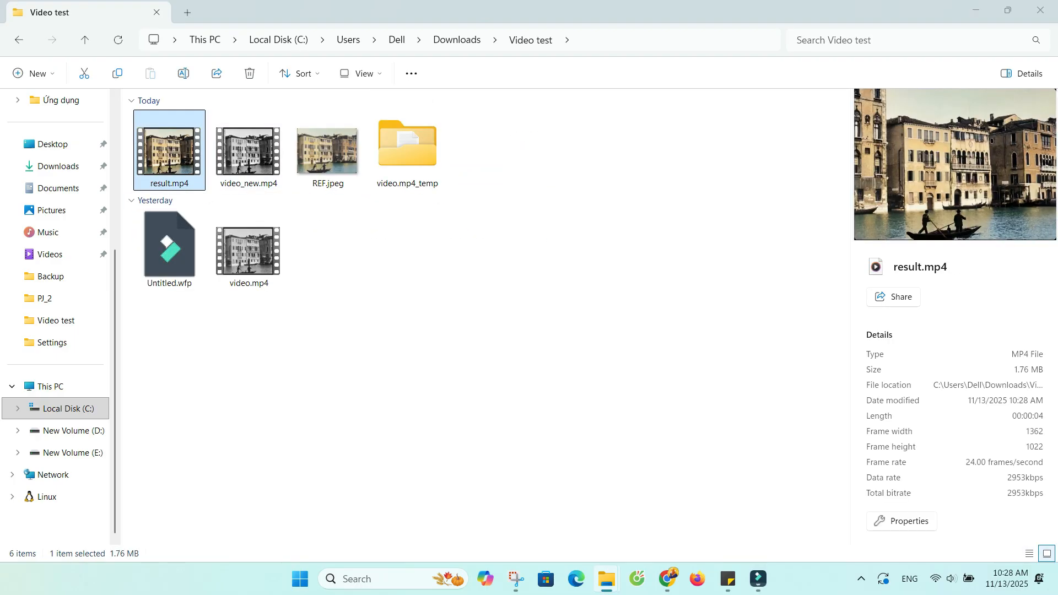
double_click(169, 151)
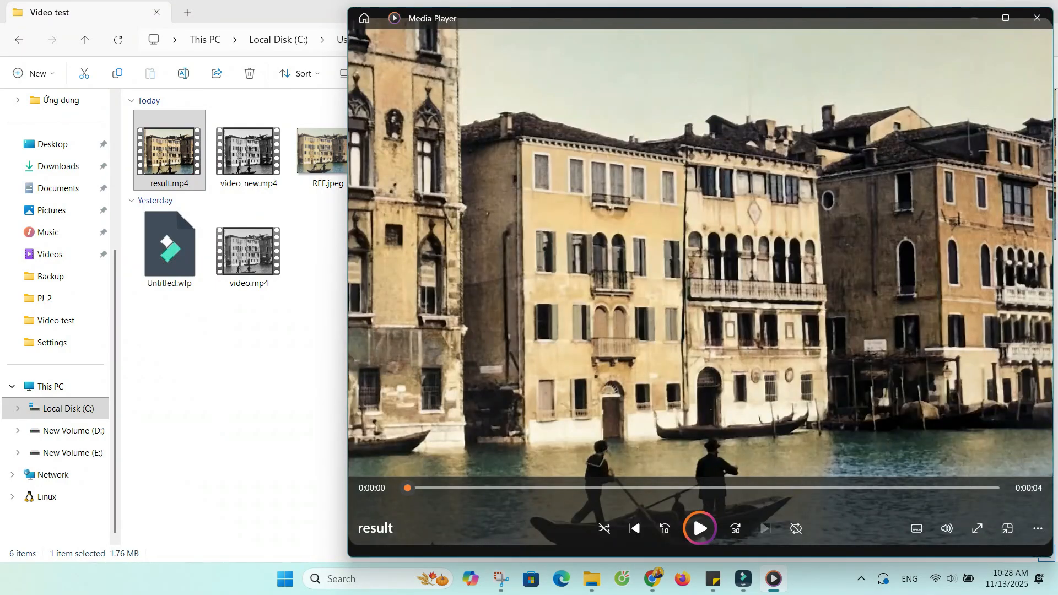
Play the colorized result.mp4 and close the player.
key(space)
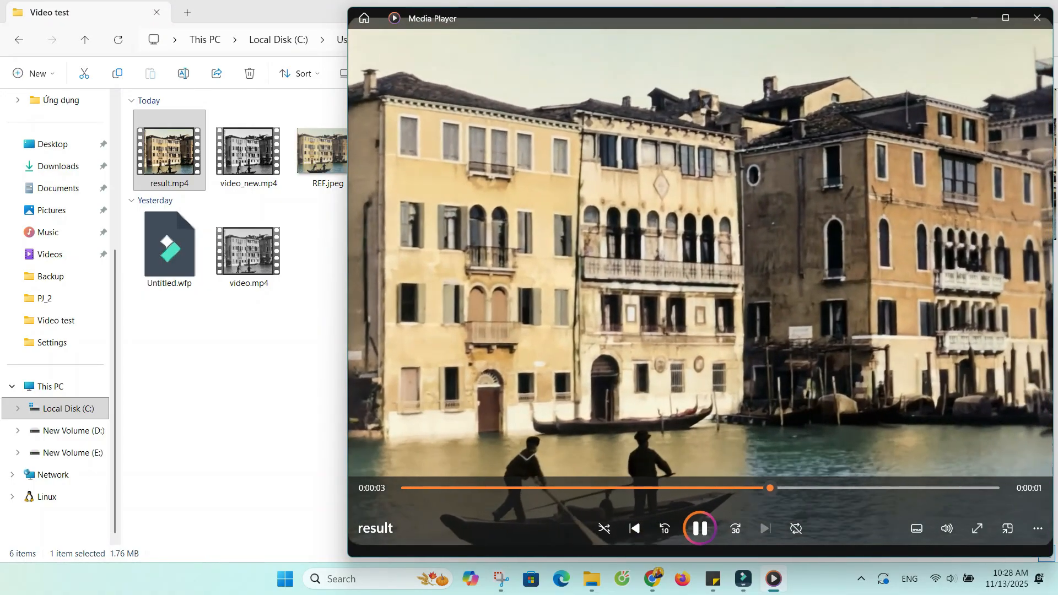
click(1037, 18)
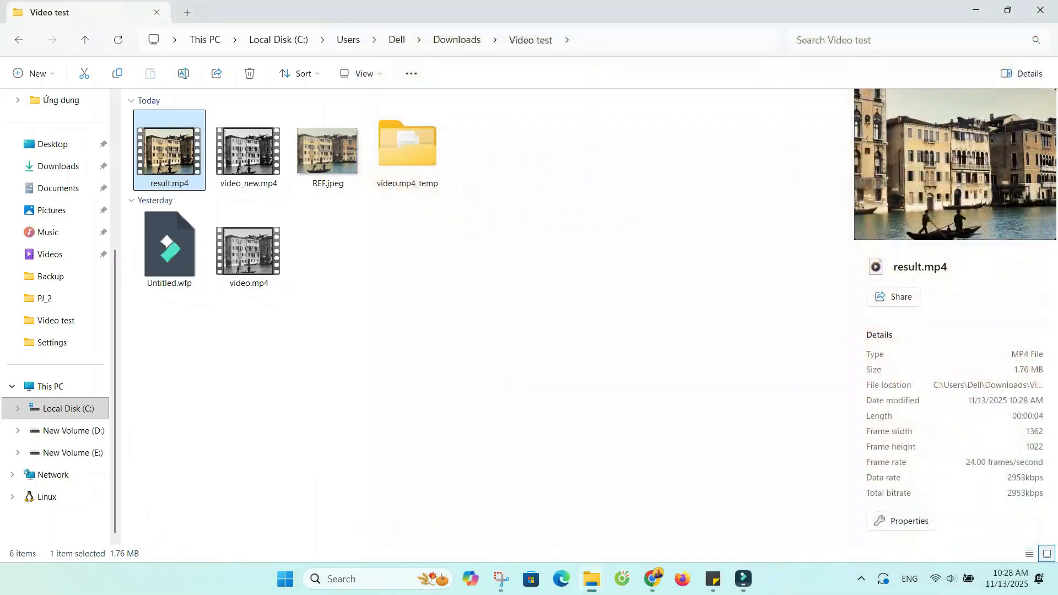
click(683, 353)
Switch to Topaz Video AI, import result.mp4 from the Video test folder and dismiss the new-app promotion.
click(1055, 591)
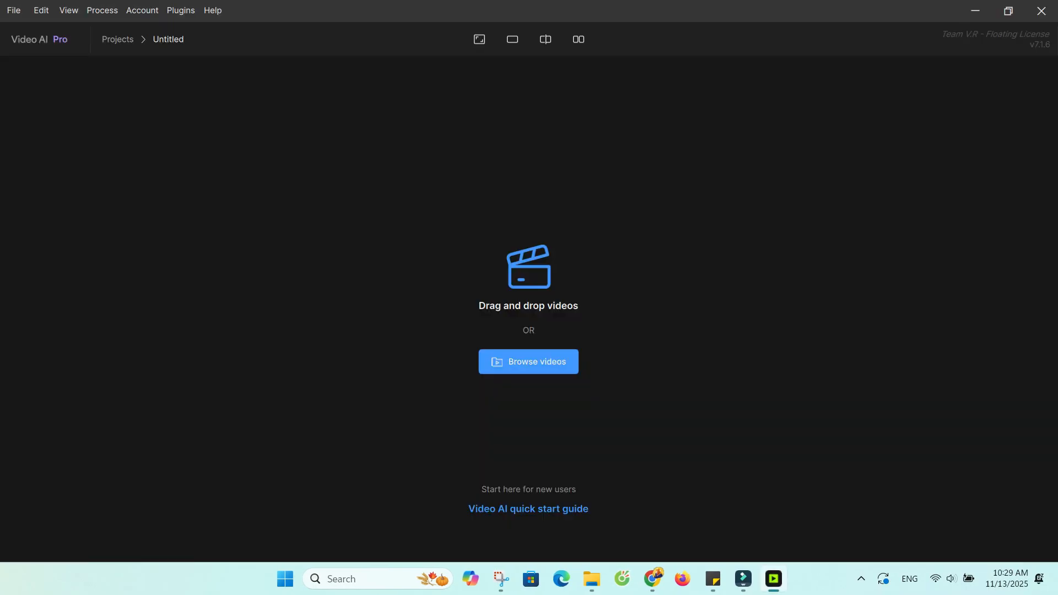
click(529, 361)
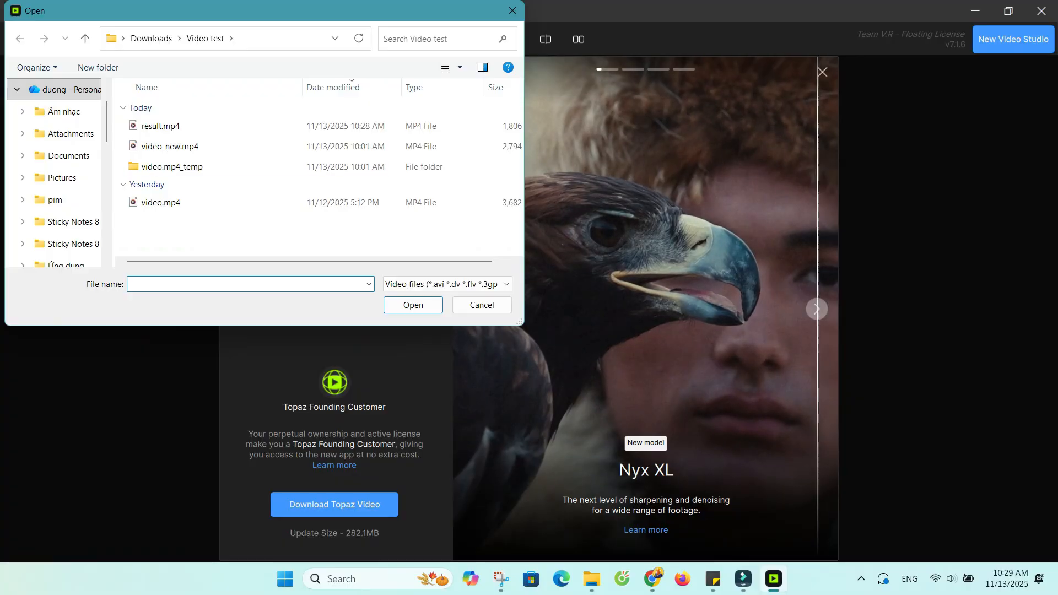
click(264, 126)
click(414, 305)
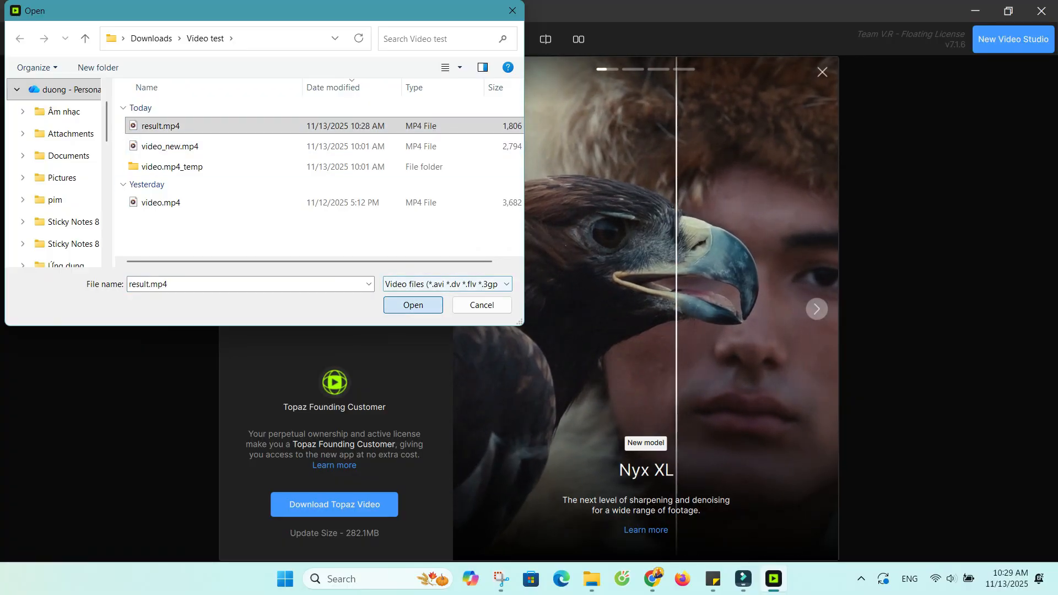
click(822, 71)
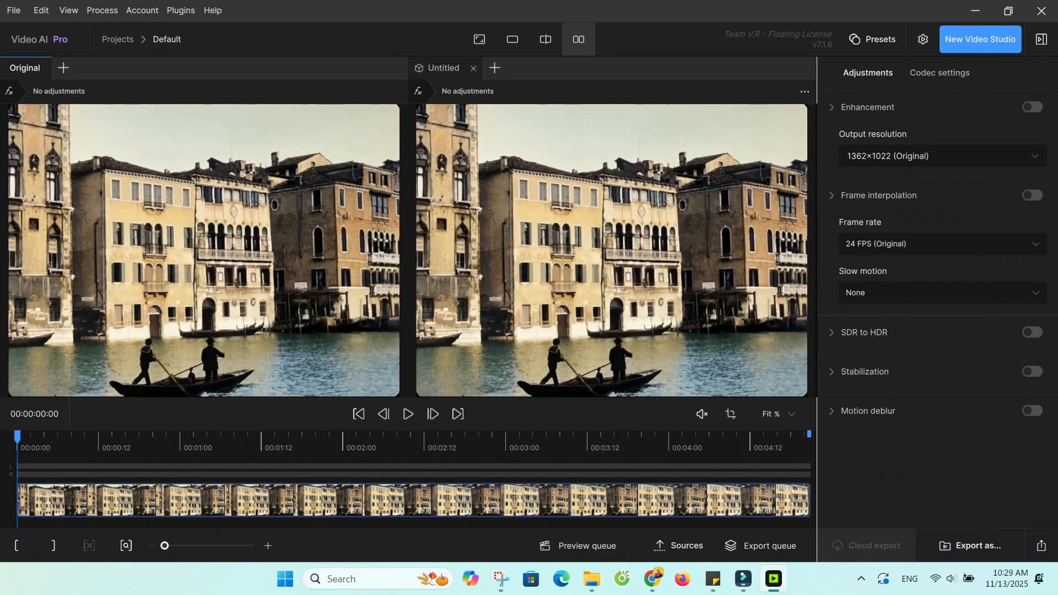
Preview the imported clip briefly and set the output resolution to 2x Upscale.
click(408, 415)
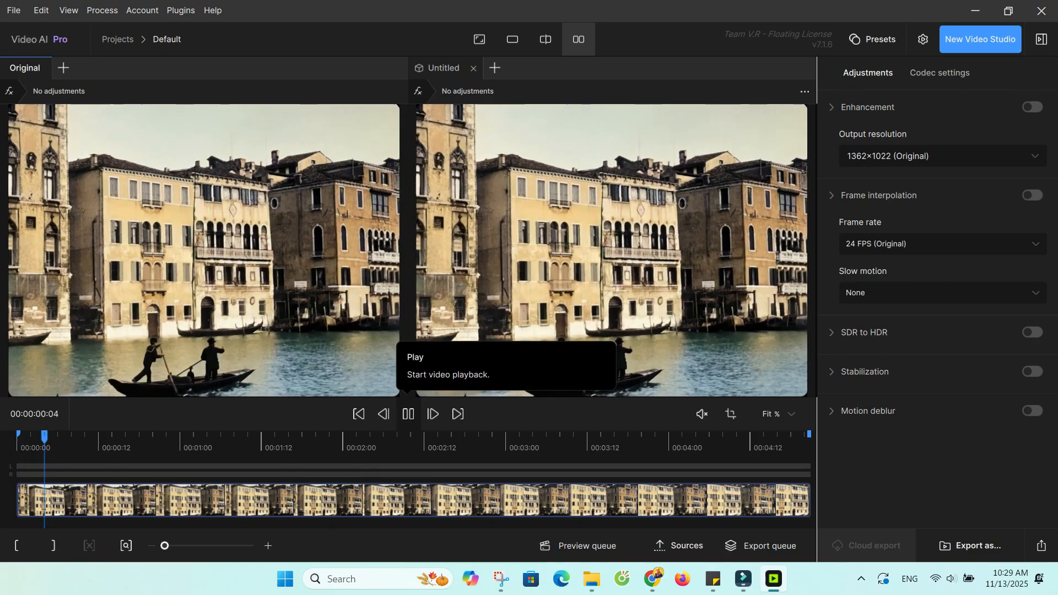
click(408, 414)
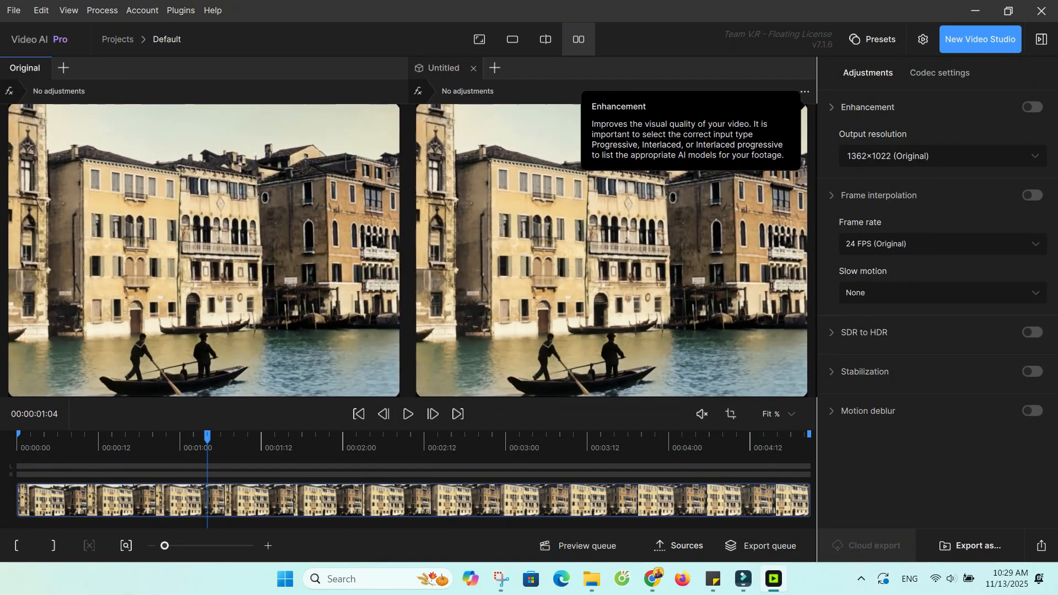
click(937, 156)
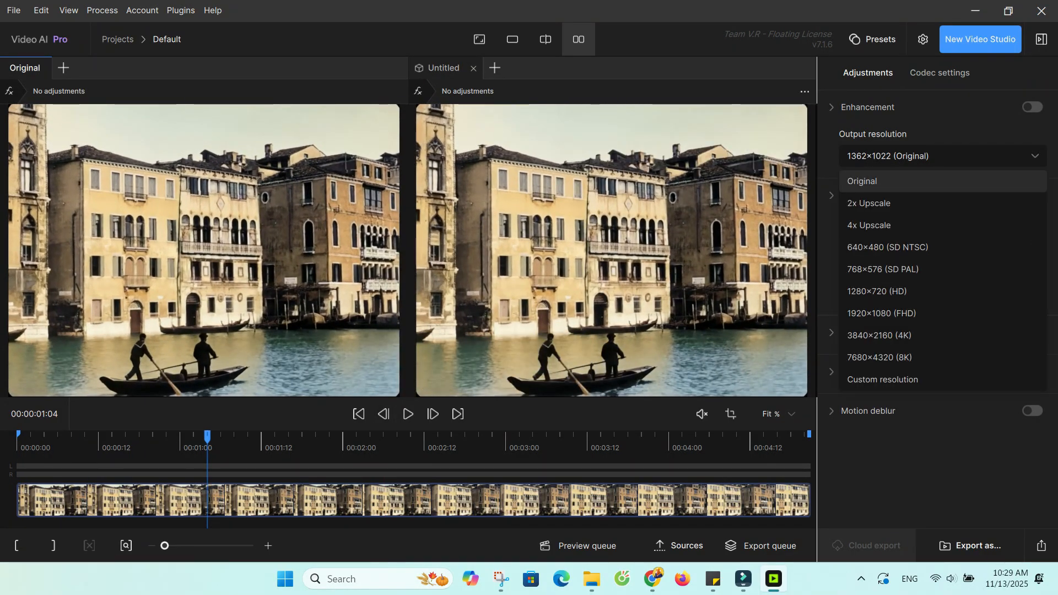
click(882, 203)
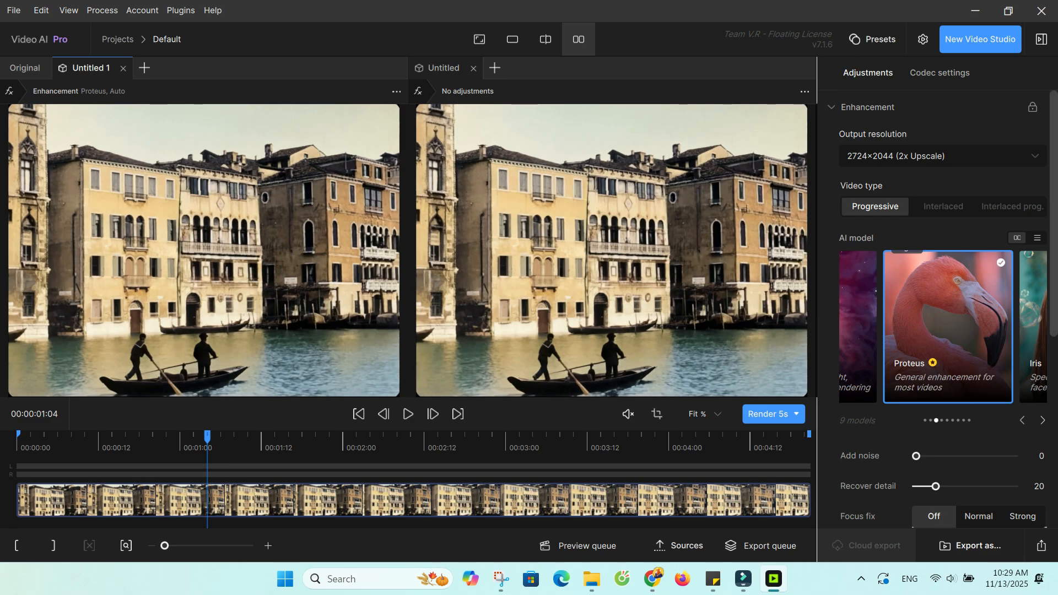
Try 4x Upscale as the output resolution and return to 2x Upscale.
click(937, 156)
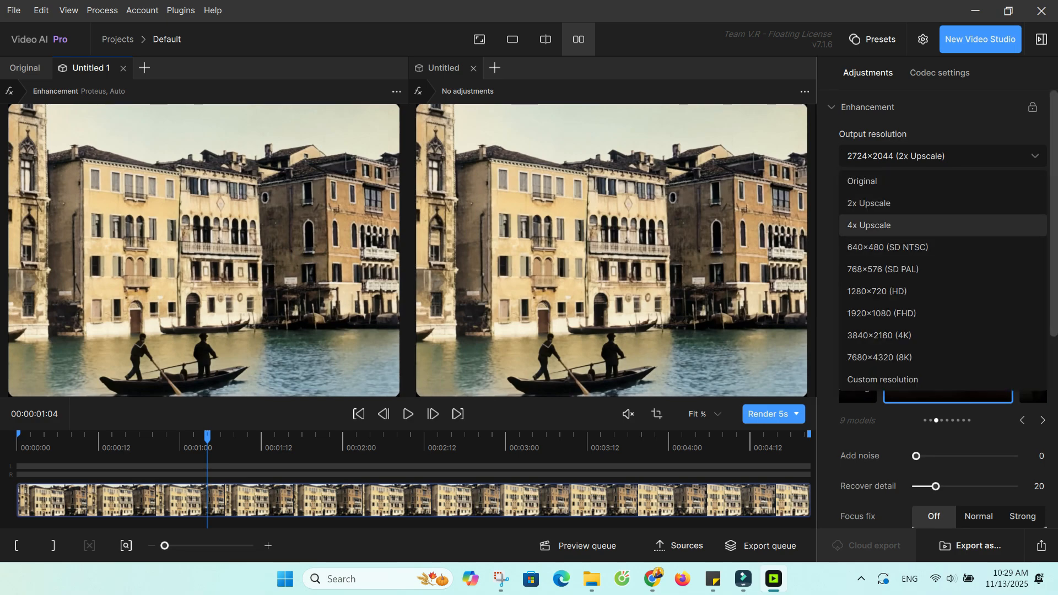
click(869, 225)
click(937, 156)
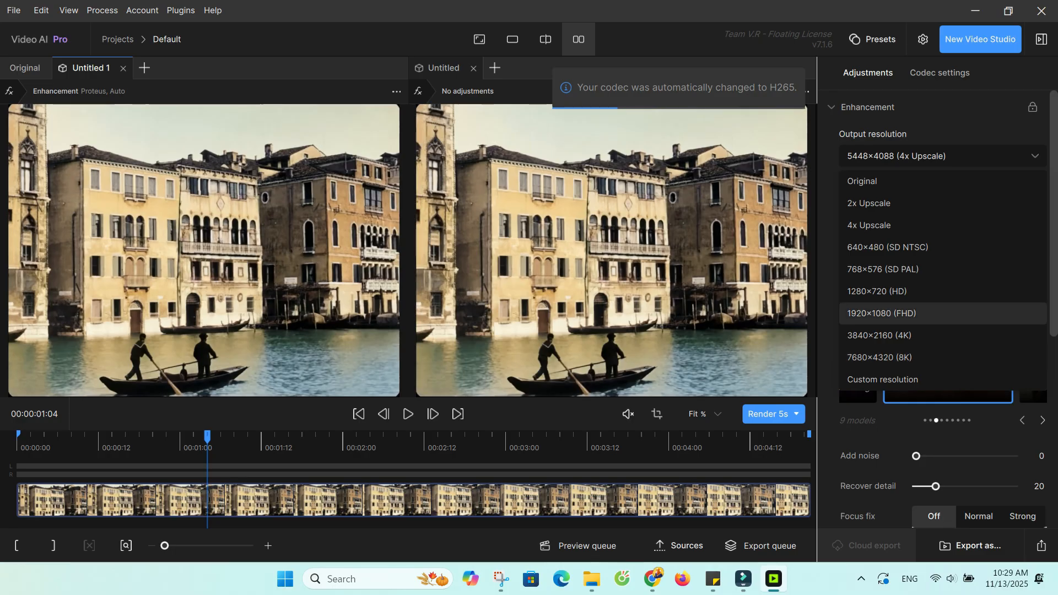
click(882, 203)
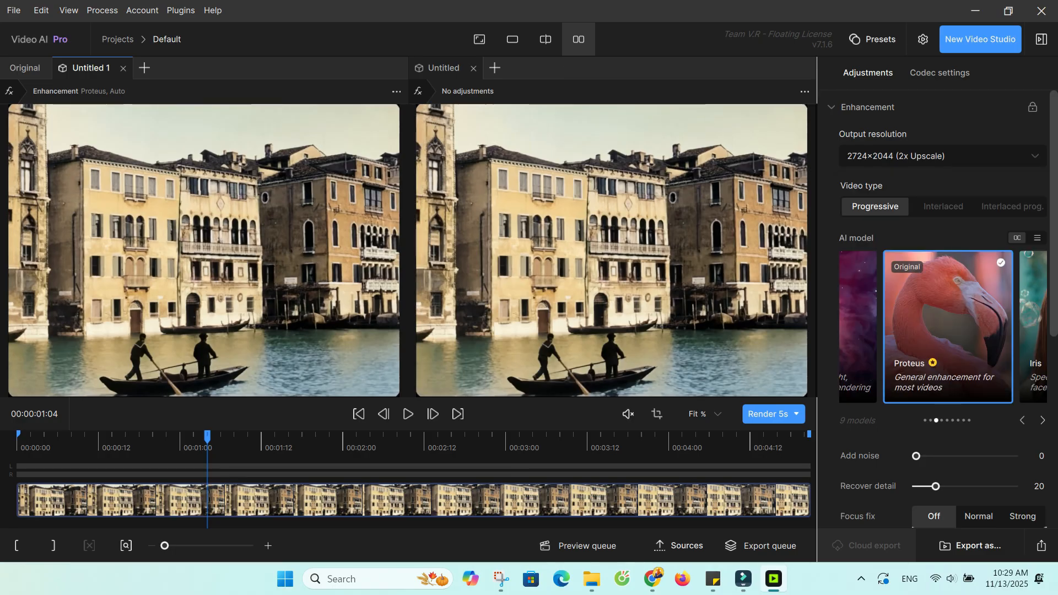
Lower the Proteus model's Recover detail to 10 and set the output frame rate to 60 FPS.
scroll(937, 364, down, 3)
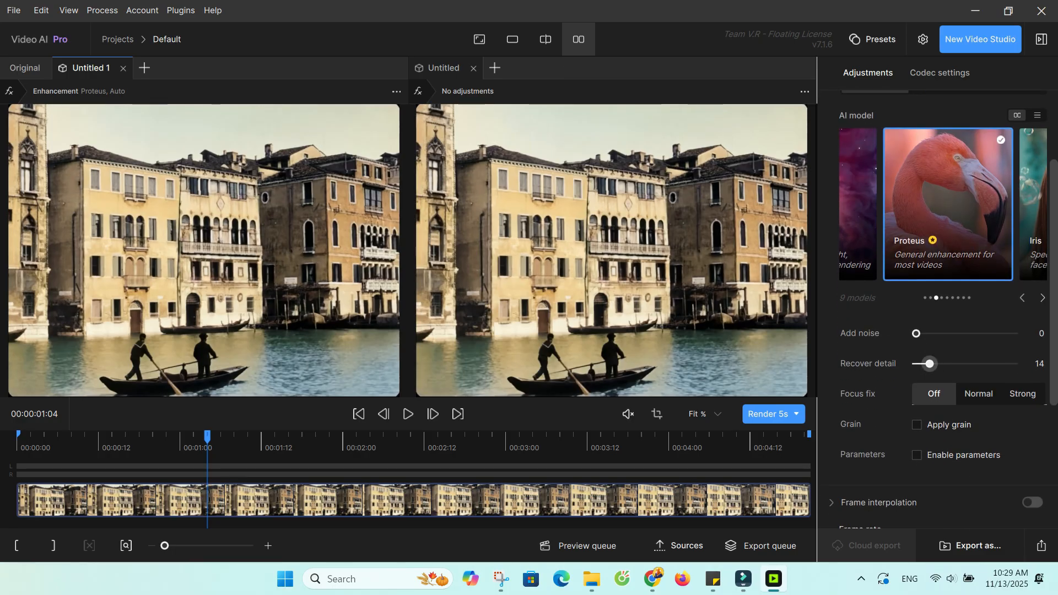
scroll(929, 364, down, 4)
click(931, 334)
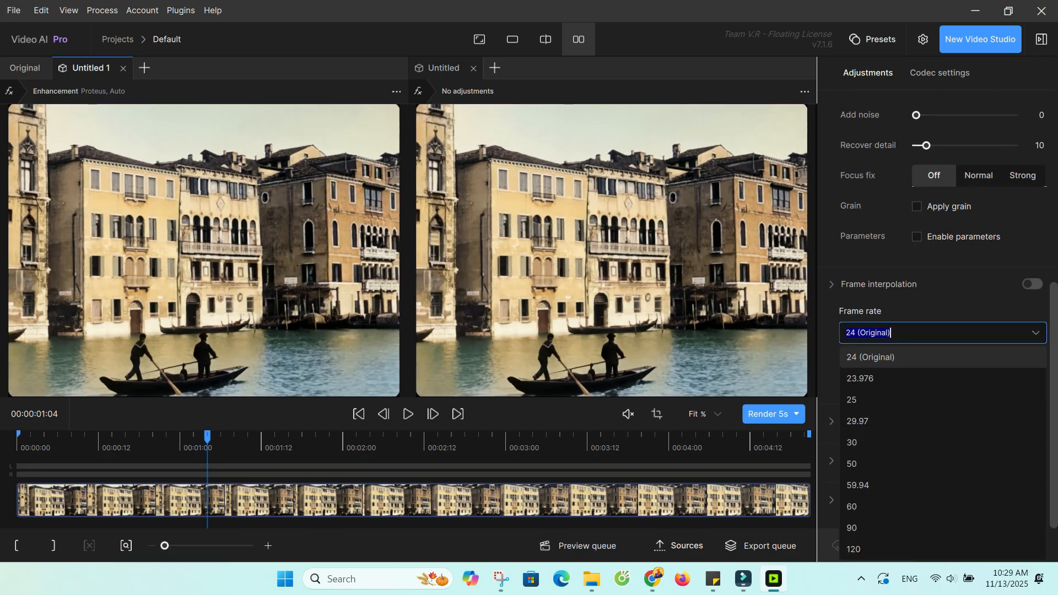
click(932, 506)
Enable duplicate frame replacement and scene detection for the Chronos frame interpolation.
scroll(932, 506, down, 2)
click(915, 356)
scroll(915, 375, down, 1)
click(917, 419)
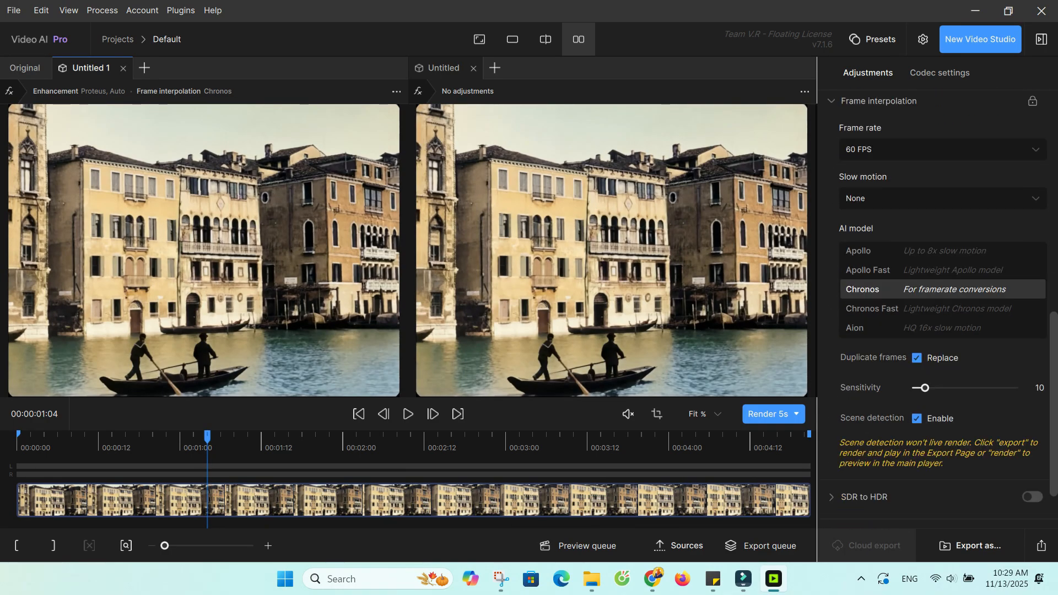
Render a 5-second preview of the enhanced clip and play the video while it processes.
click(768, 414)
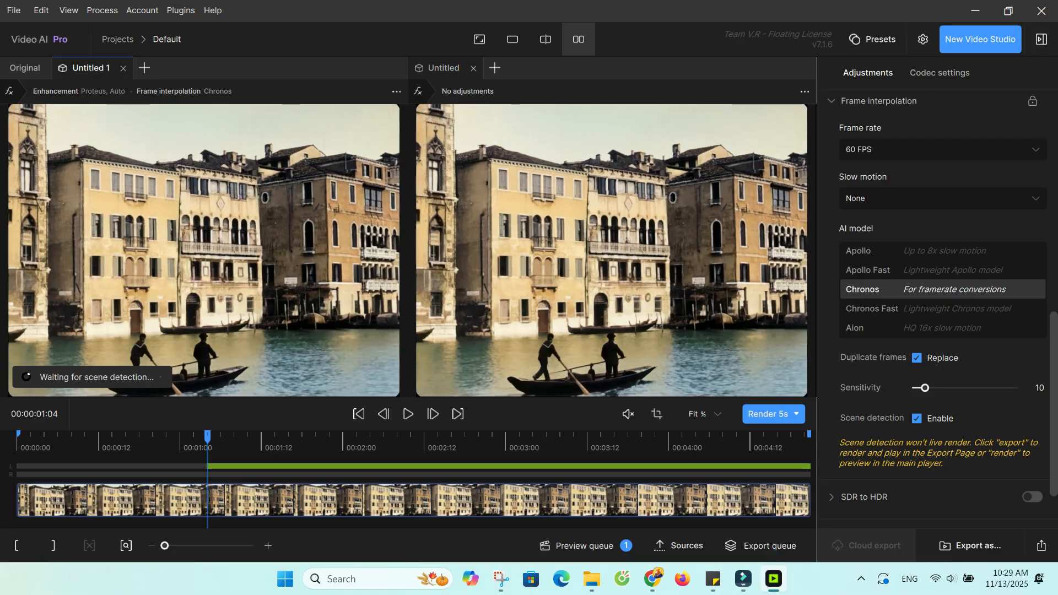
scroll(943, 308, up, 8)
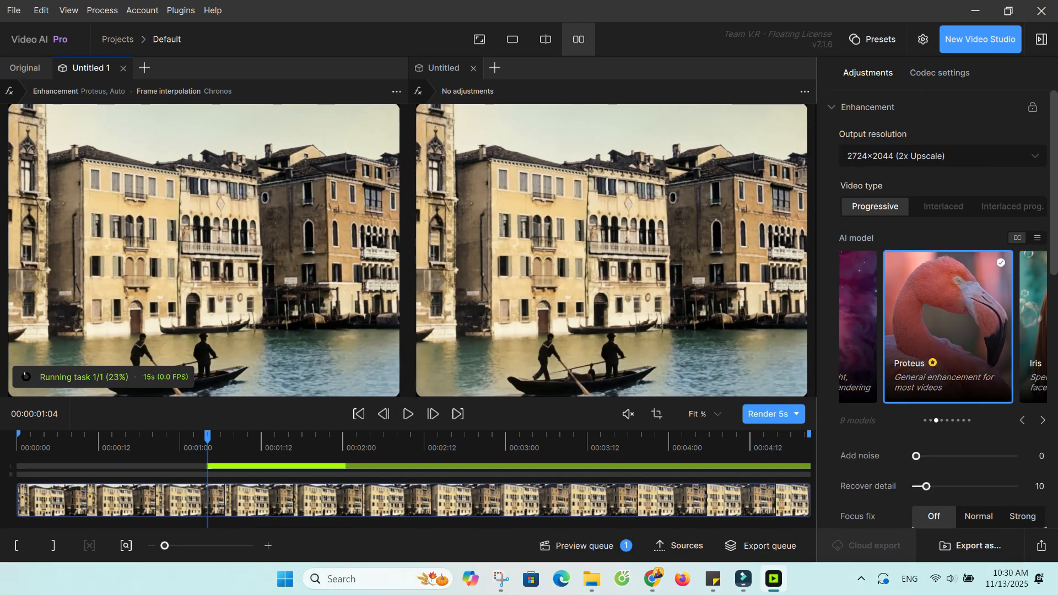
click(408, 414)
click(408, 414)
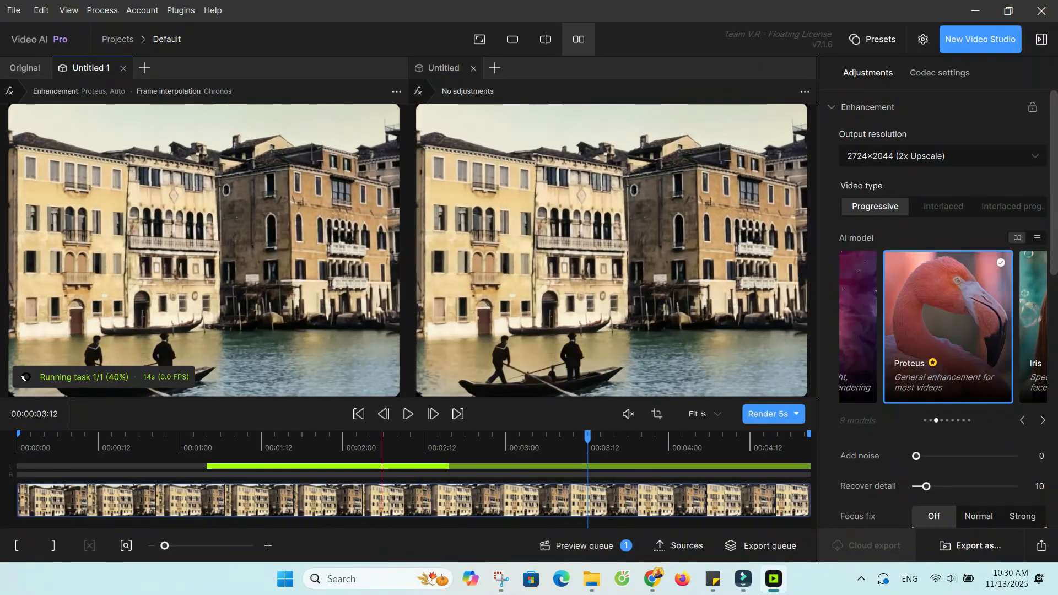
Compare the rendered preview with the original at two points of the timeline in an enlarged view.
click(221, 445)
click(398, 445)
scroll(235, 259, up, 3)
drag(234, 260, 234, 155)
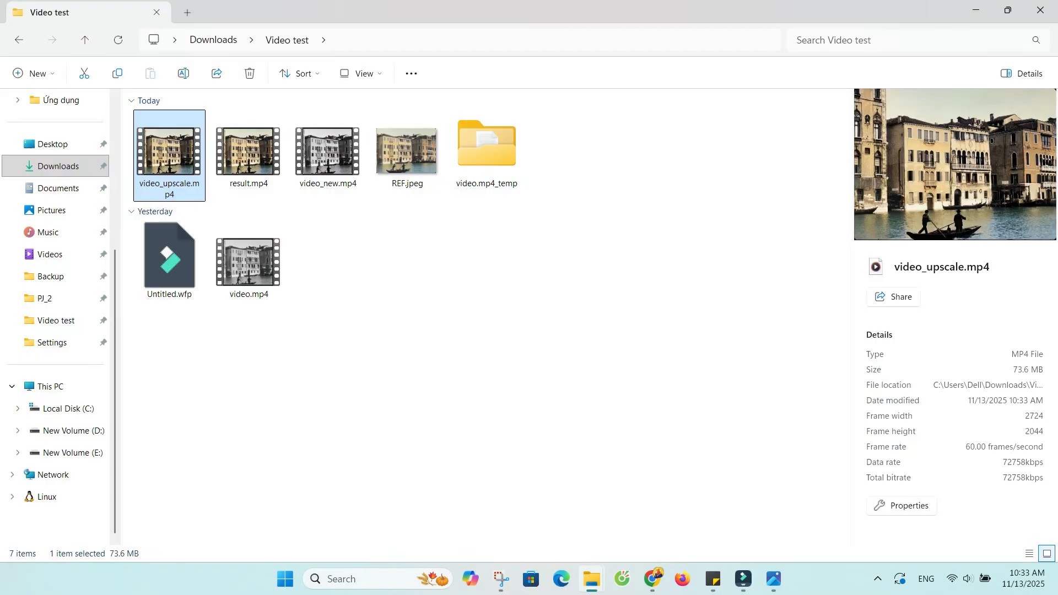
Open video_upscale.mp4 side by side with result.mp4 and play both to compare their quality.
key(Return)
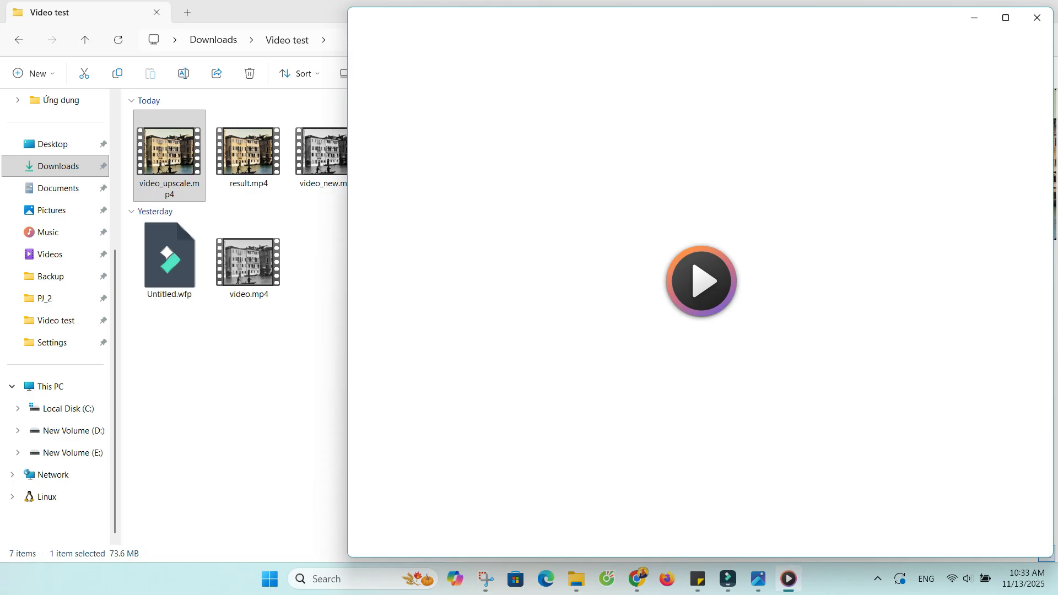
key(super+Right)
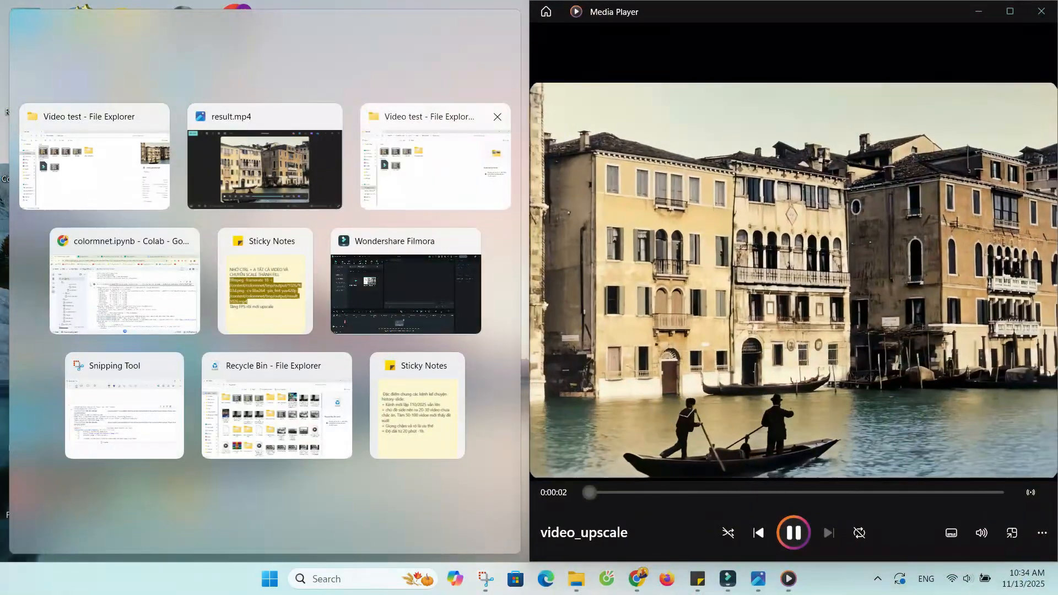
click(265, 160)
key(space)
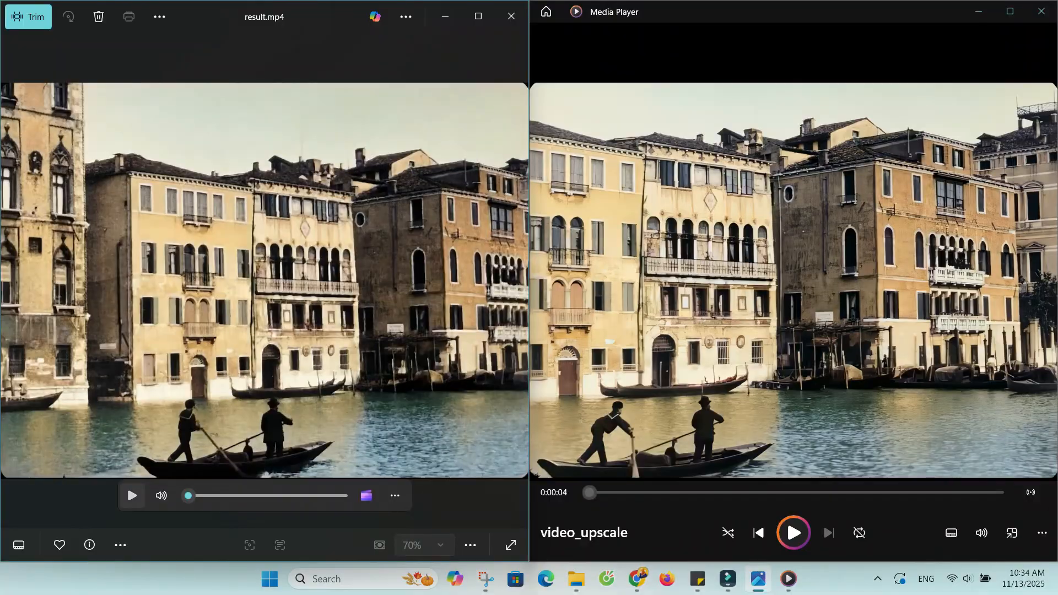
click(132, 495)
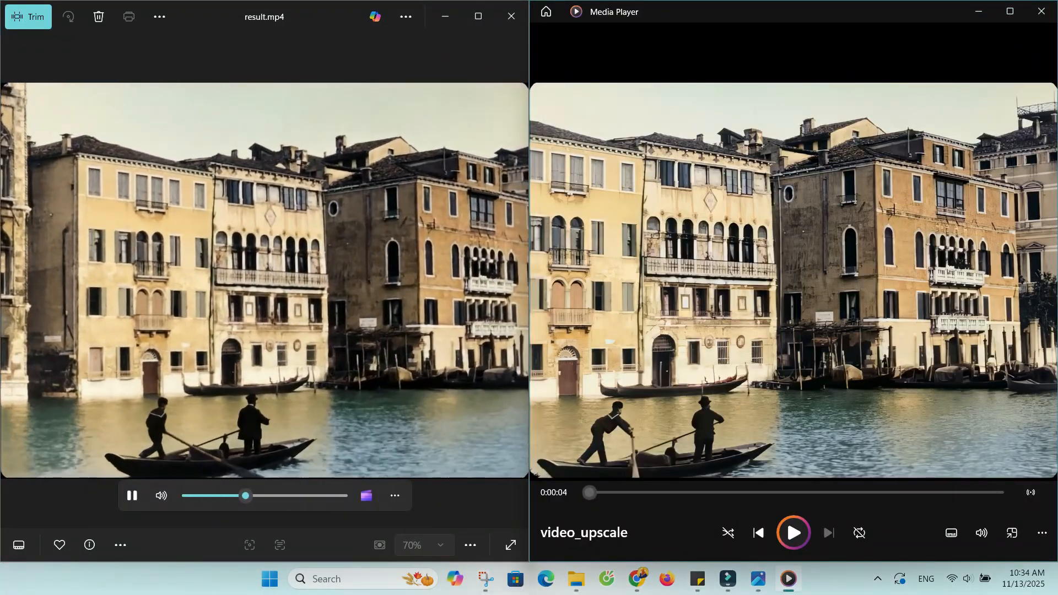
key(space)
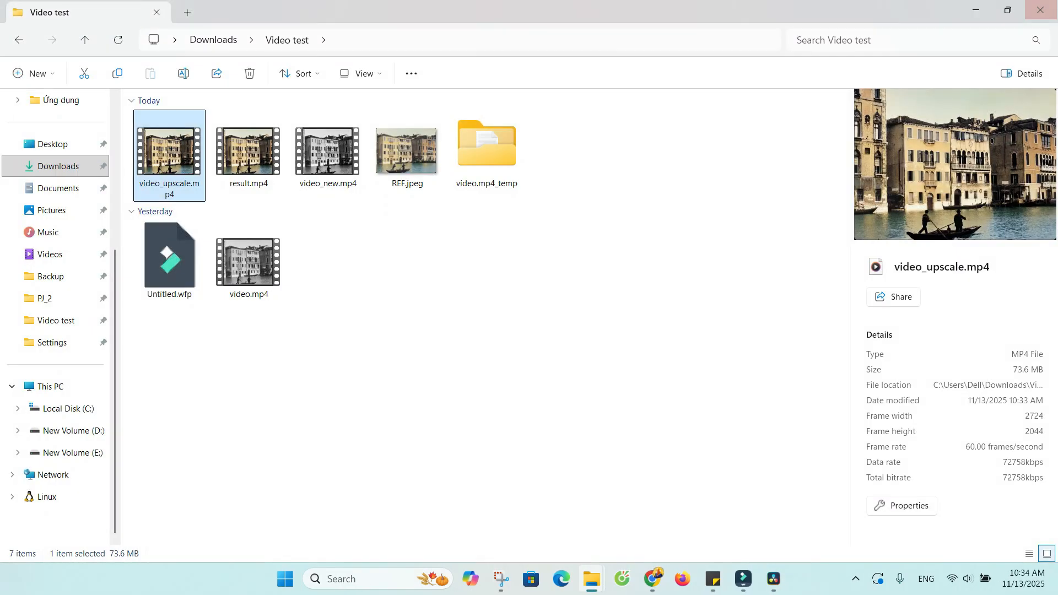
Import video_upscale.mp4 into DaVinci Resolve, keep the project frame rate unchanged and place the clip on the timeline.
drag(497, 9, 779, 156)
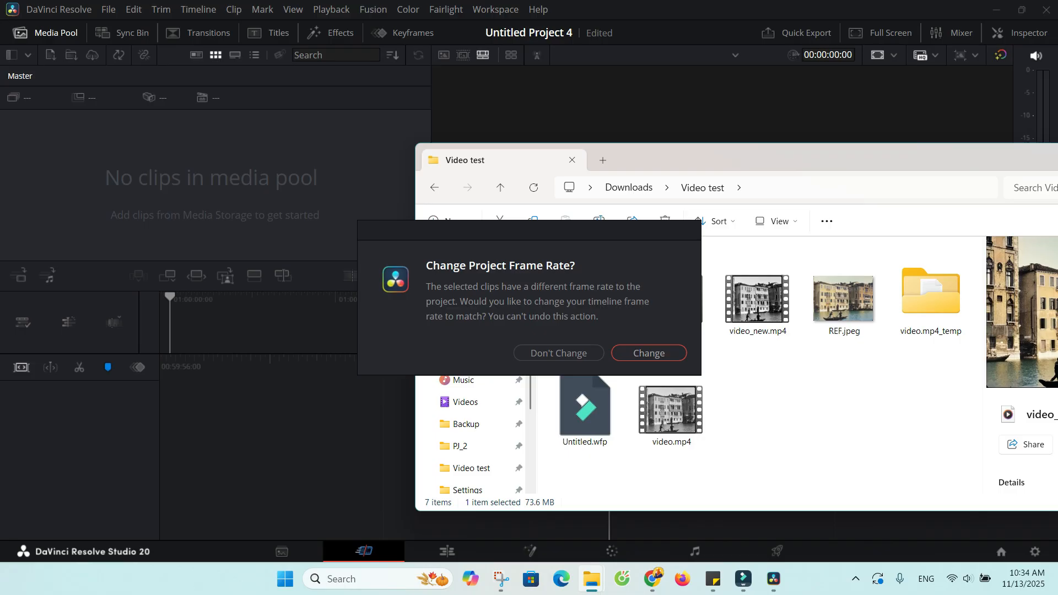
click(560, 353)
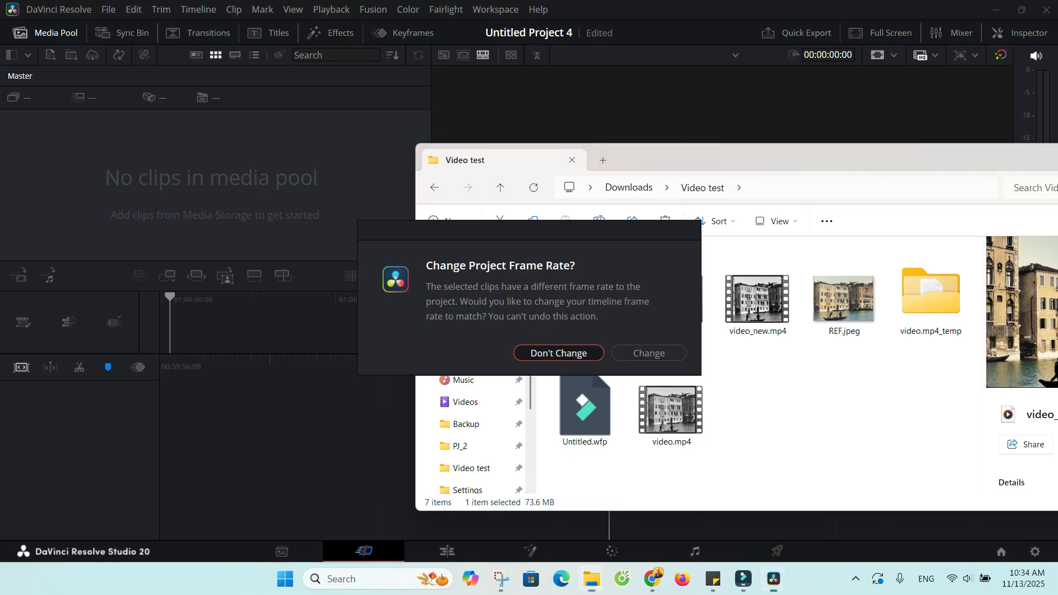
drag(45, 140, 837, 488)
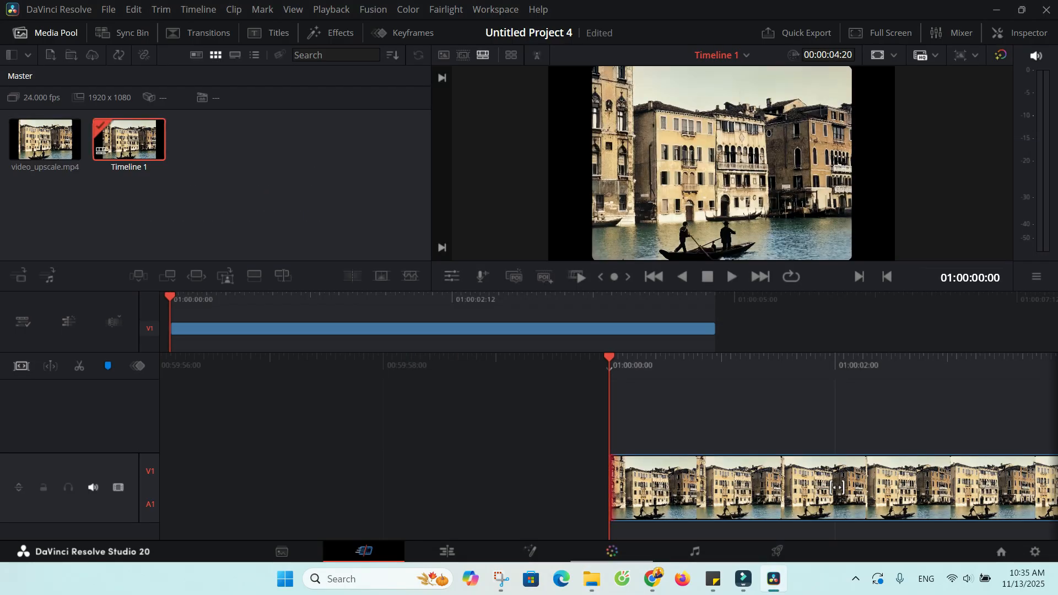
Switch to color grading and add a serial node after node 01.
click(612, 551)
right_click(608, 135)
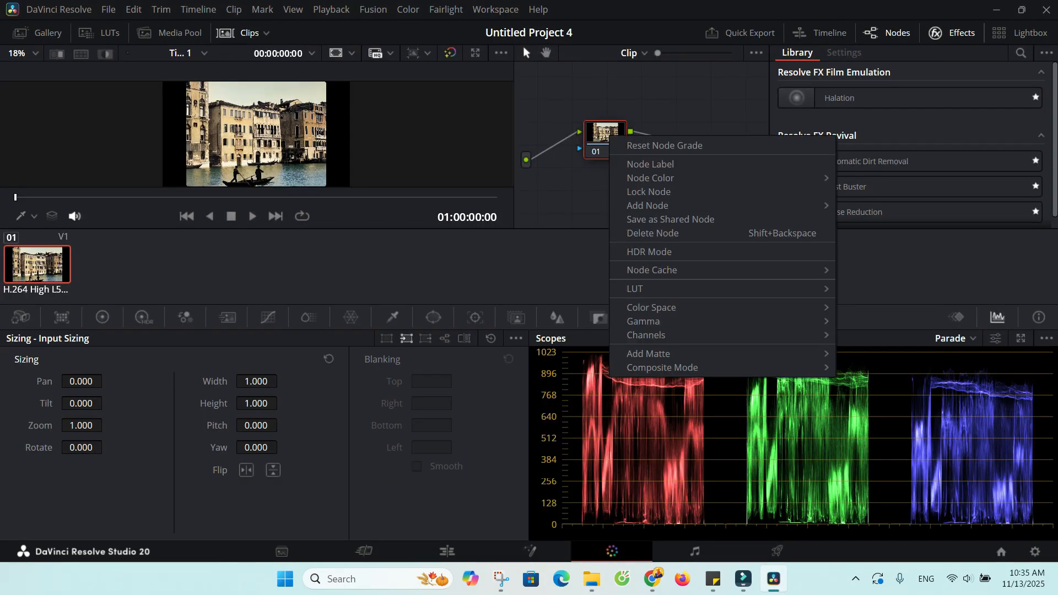
mouse_move(648, 205)
click(874, 205)
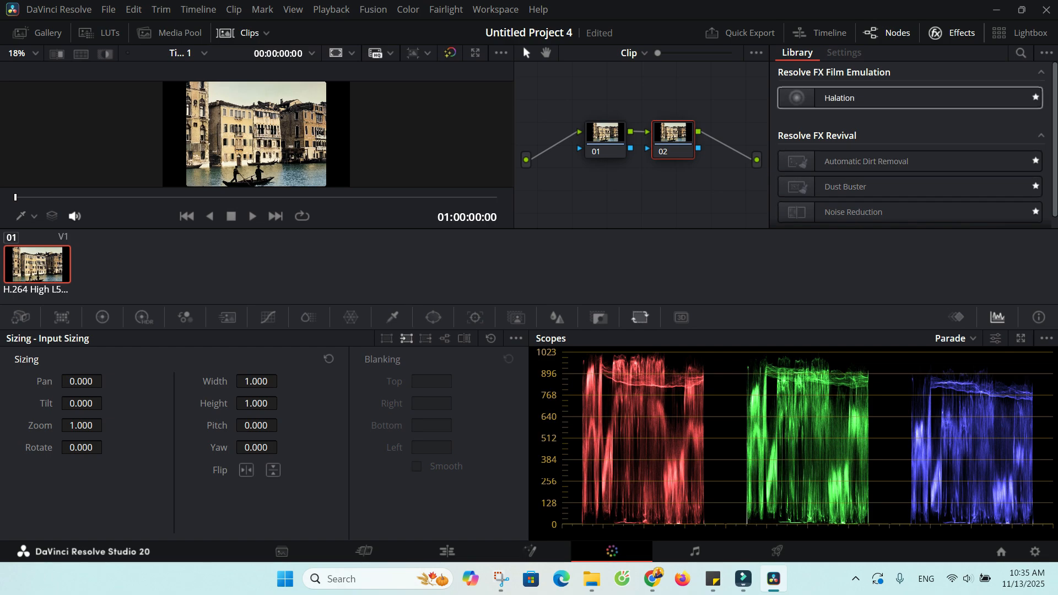
Look through the LUTs available for node 02 without applying one.
right_click(674, 138)
mouse_move(716, 289)
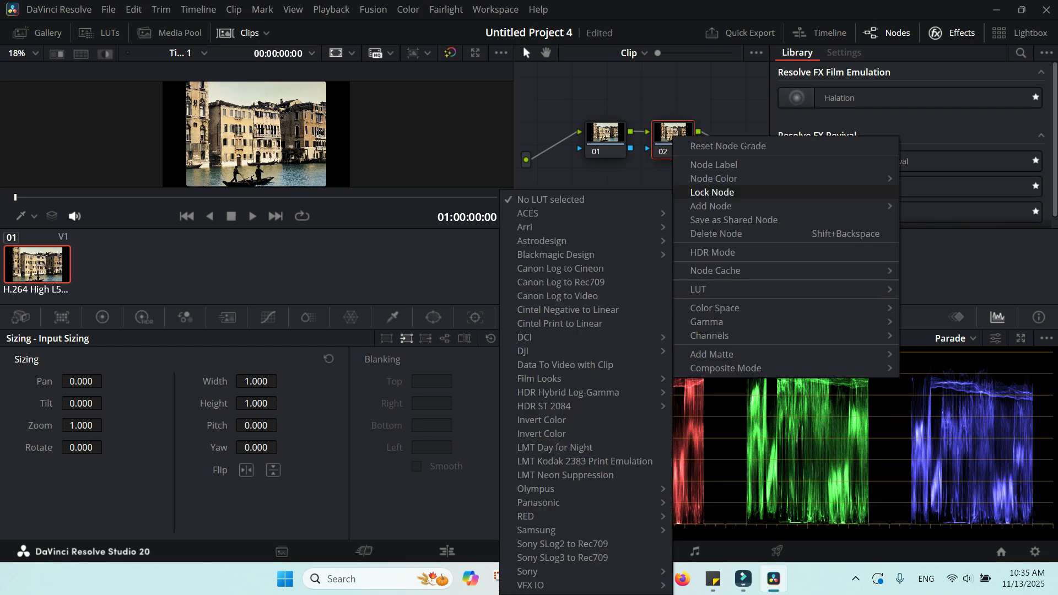
click(931, 135)
Apply the Halation effect to node 02 and check its result in the enlarged viewer.
drag(843, 98, 679, 138)
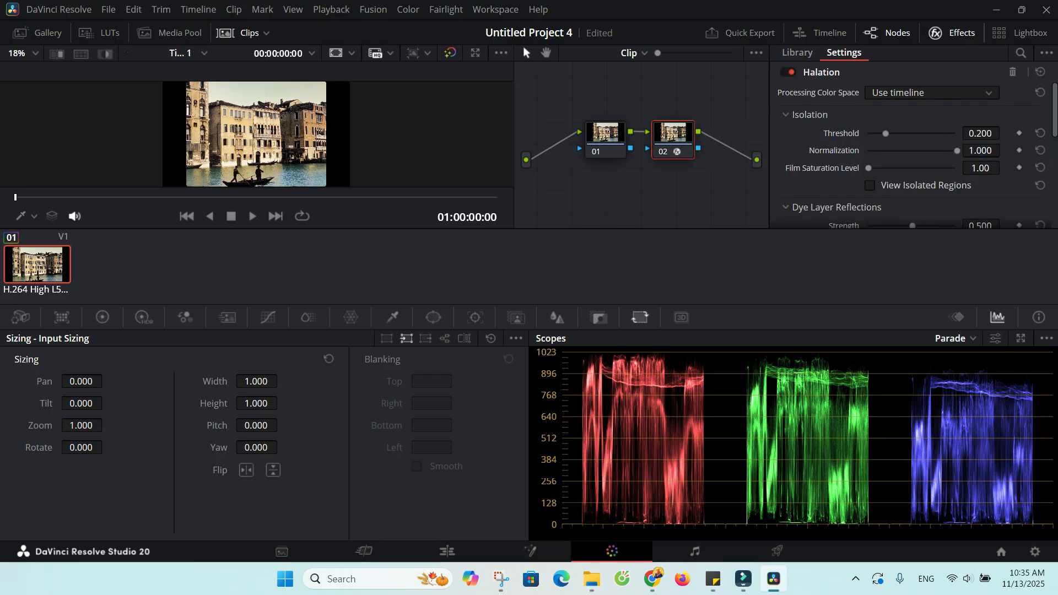
scroll(287, 134, up, 8)
scroll(287, 134, down, 1)
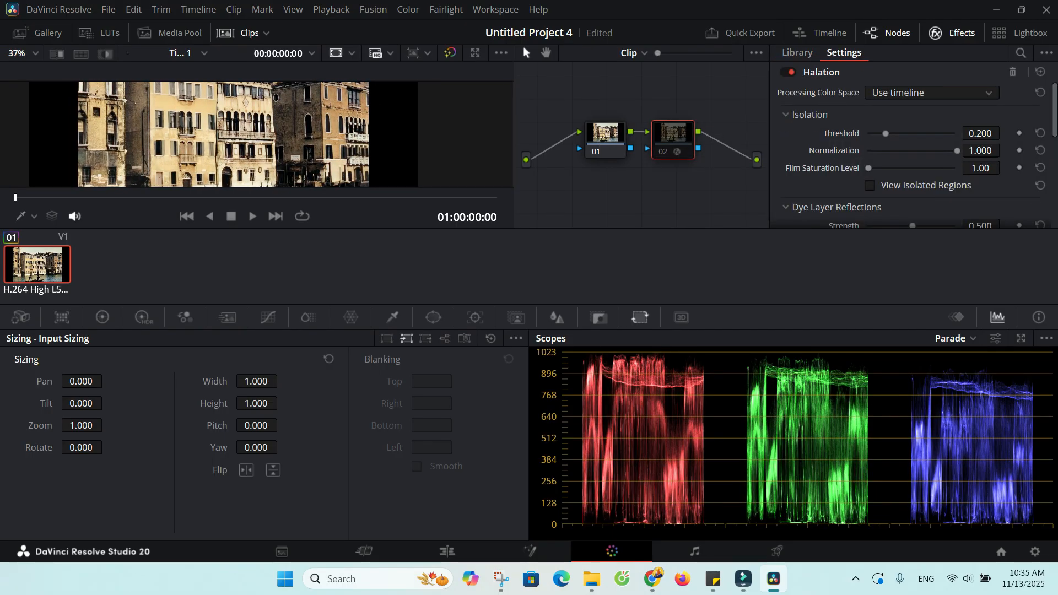
Add another serial node after the Halation node.
right_click(682, 133)
mouse_move(720, 200)
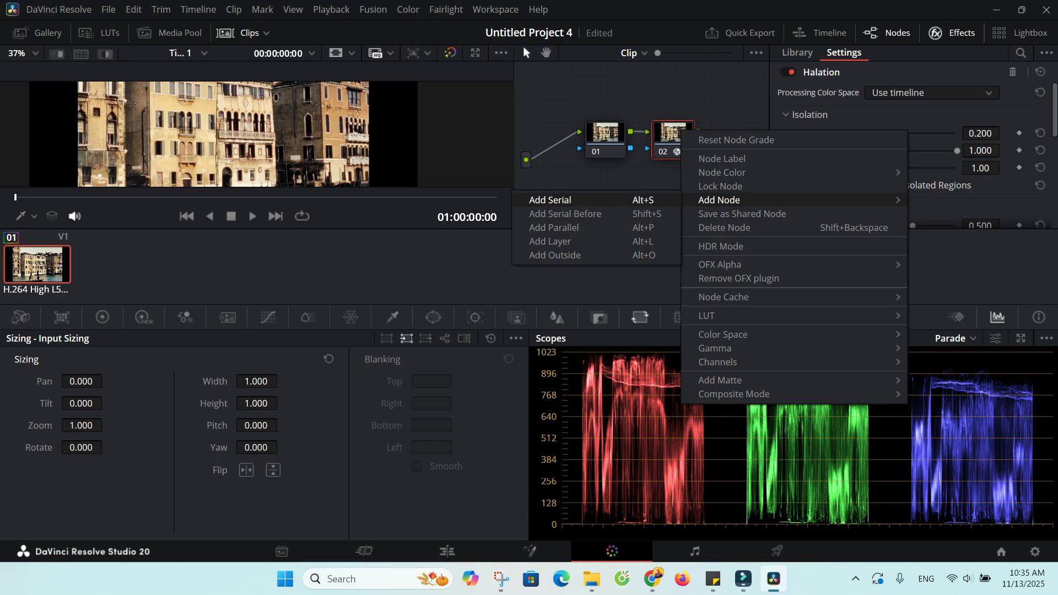
click(557, 200)
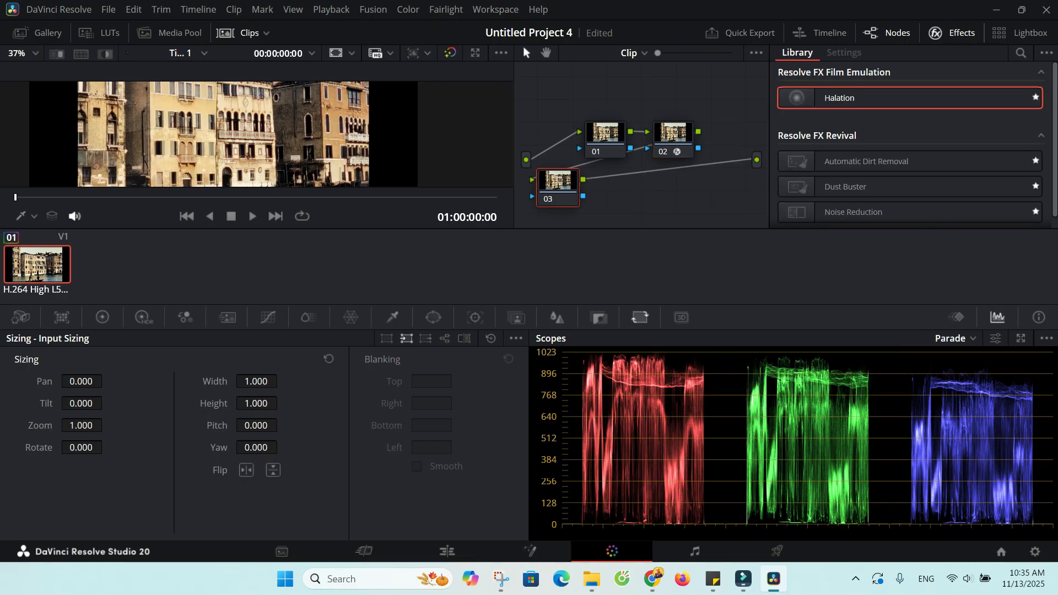
Apply a LUT to node 03 and play the clip to check the look.
right_click(646, 186)
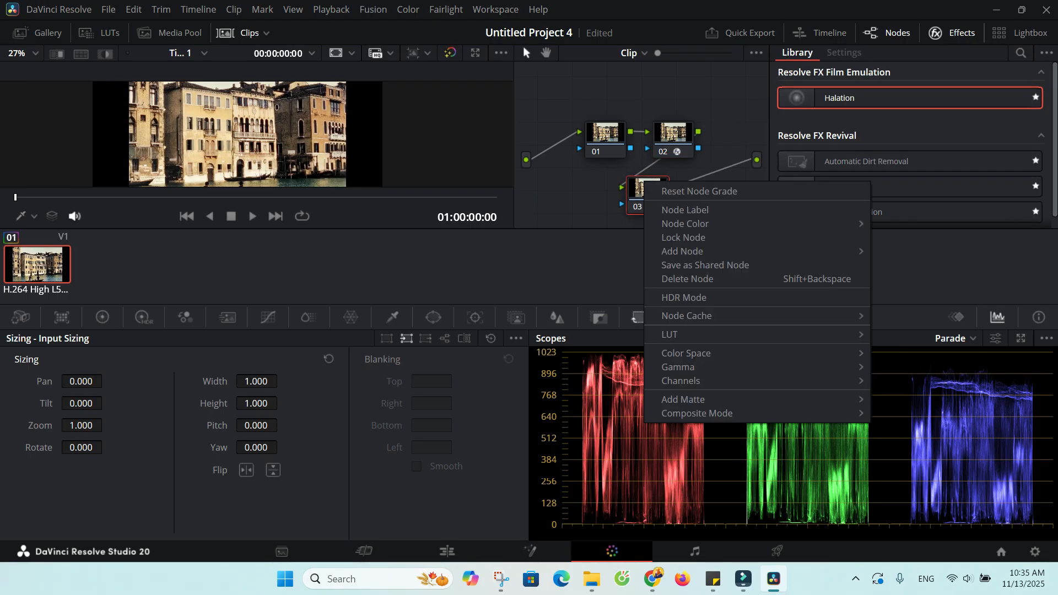
mouse_move(669, 334)
click(930, 268)
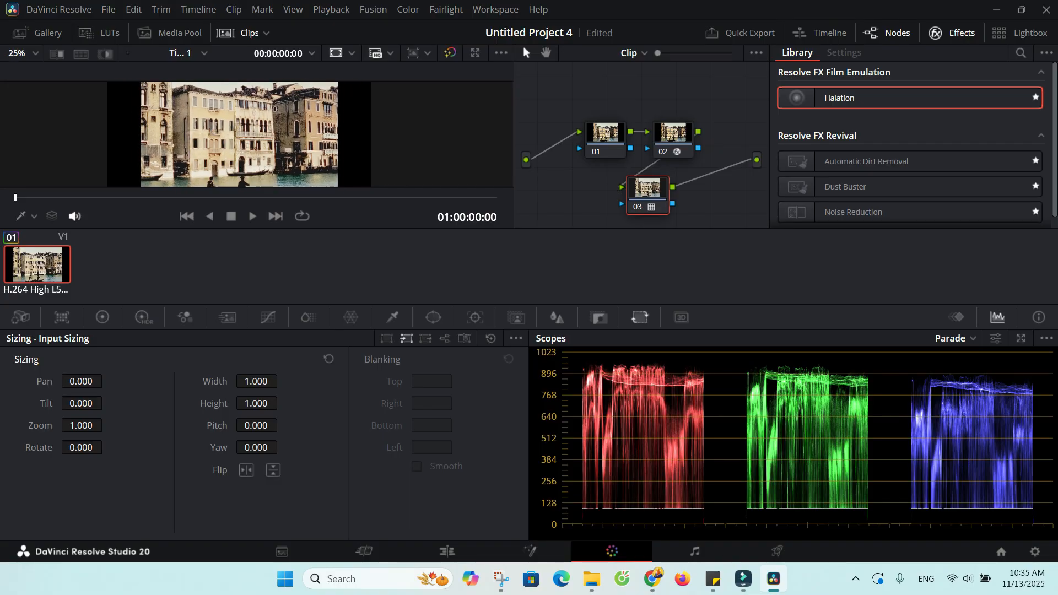
scroll(275, 116, down, 4)
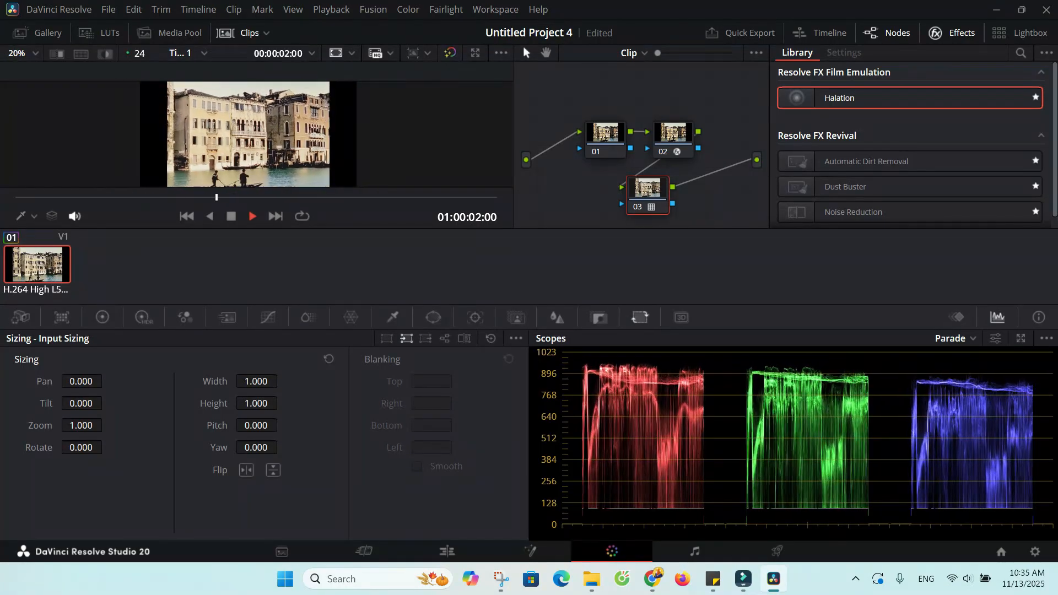
key(space)
scroll(262, 136, up, 7)
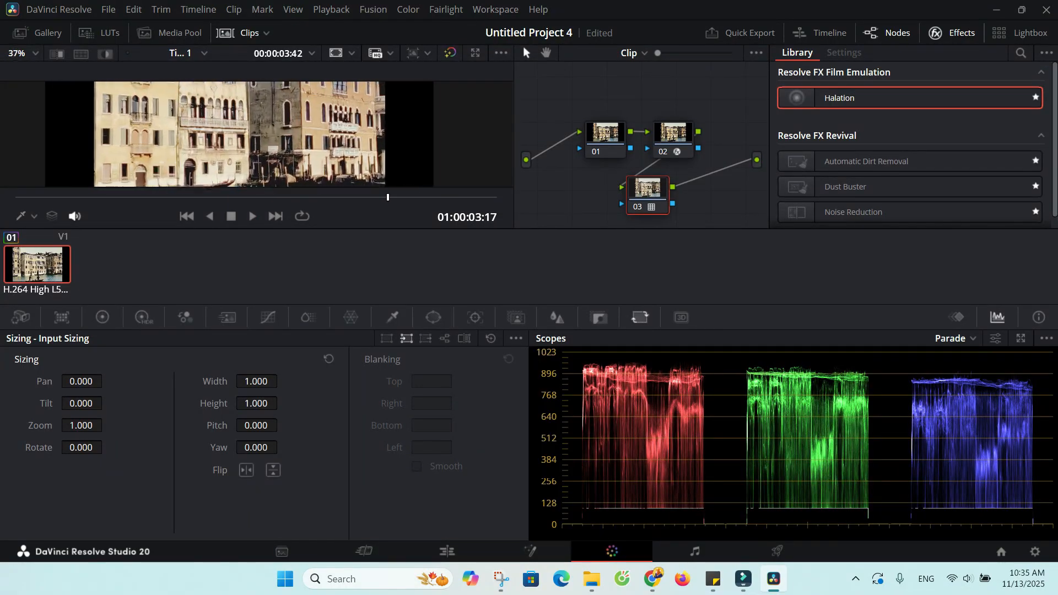
Toggle node 03 off and on to compare the picture with and without its LUT.
key(ctrl+d)
key(ctrl+d)
key(ctrl+d)
key(ctrl+d)
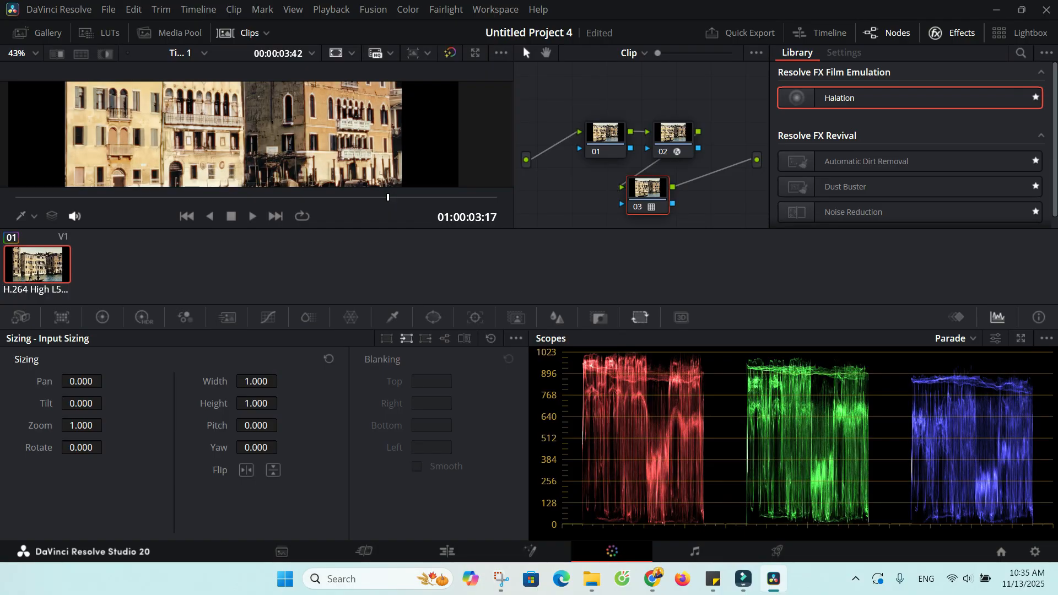
scroll(268, 105, down, 8)
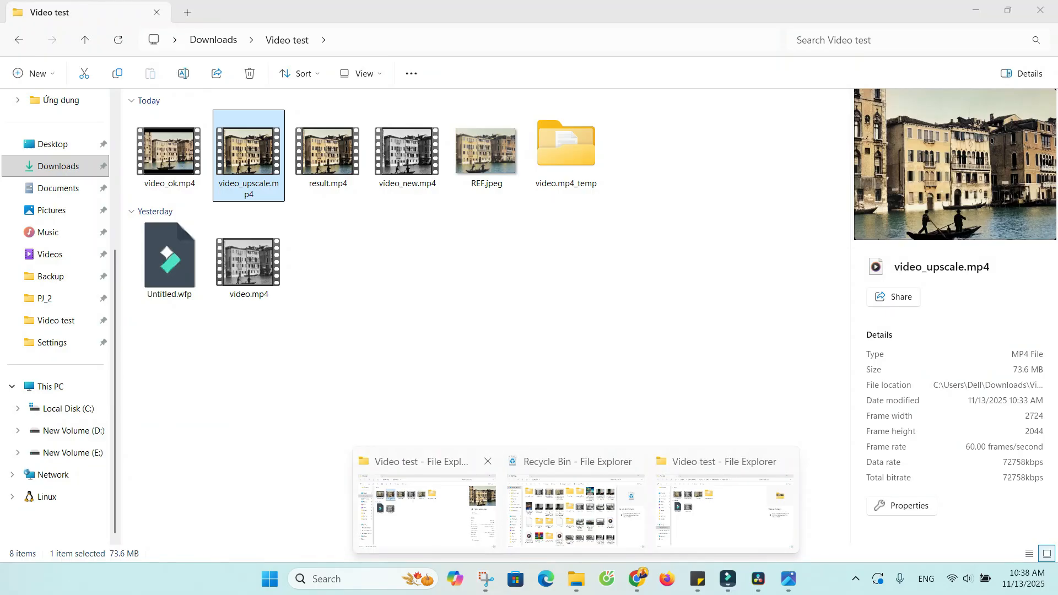
In File Explorer, delete video_ok.mp4 from the Video test folder.
click(168, 155)
click(249, 155)
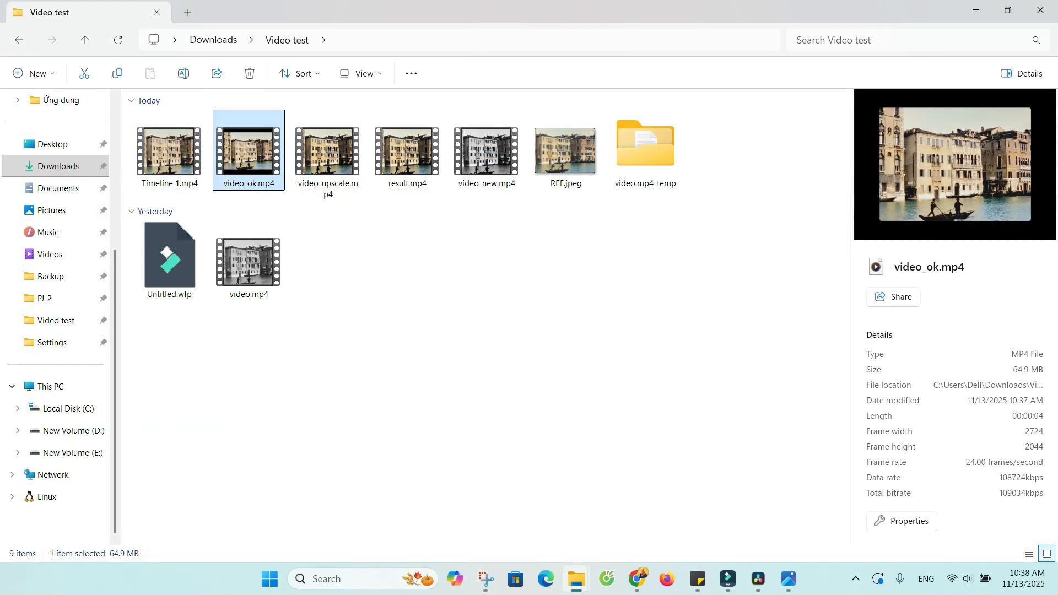
key(Delete)
Open Timeline 1.mp4 in Media Player and video_upscale.mp4 in Photos, and place the two windows side by side.
click(170, 155)
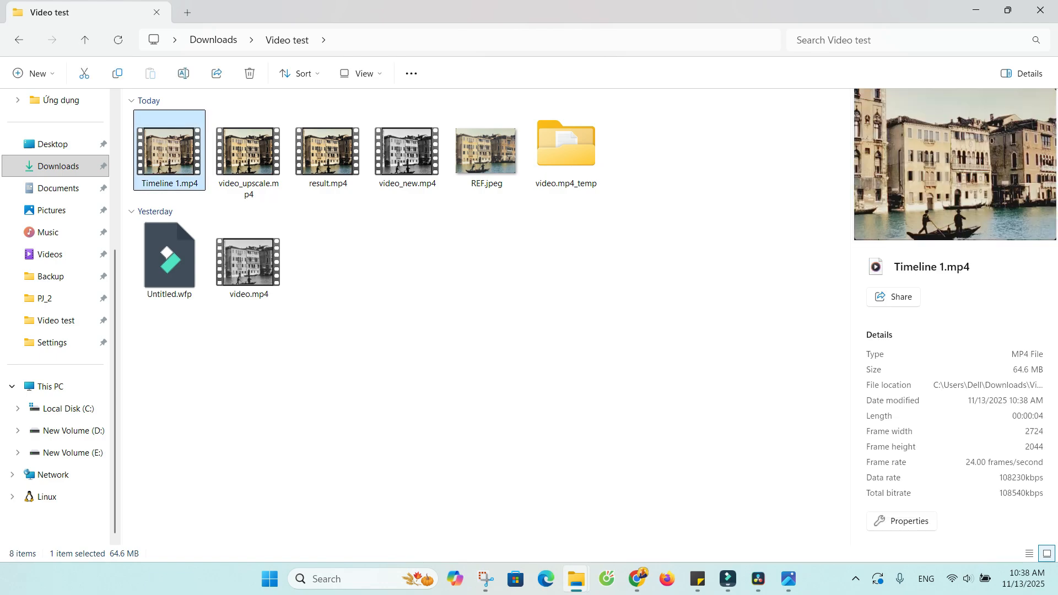
key(Return)
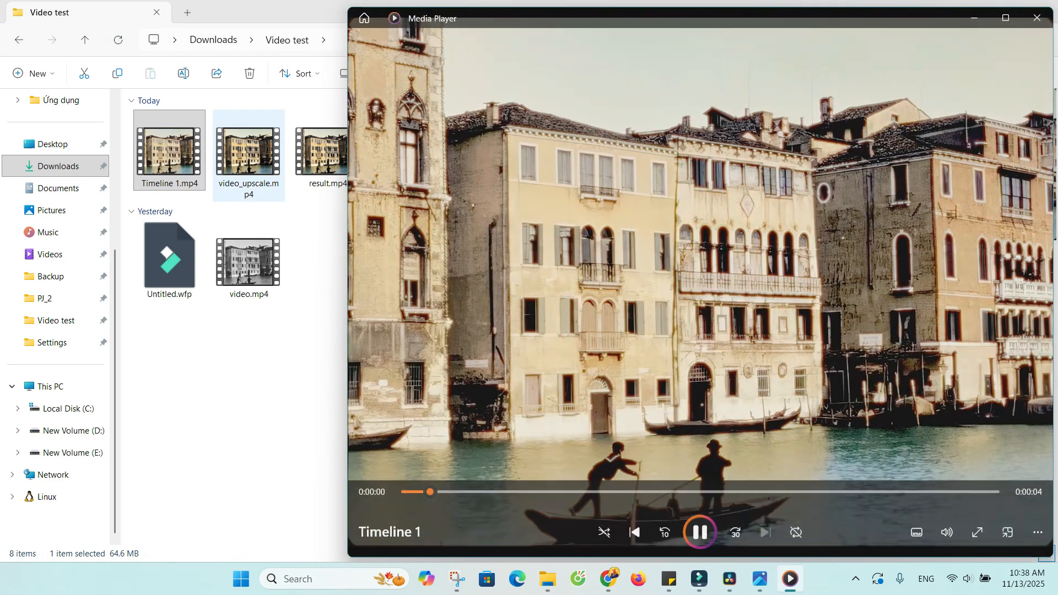
right_click(254, 158)
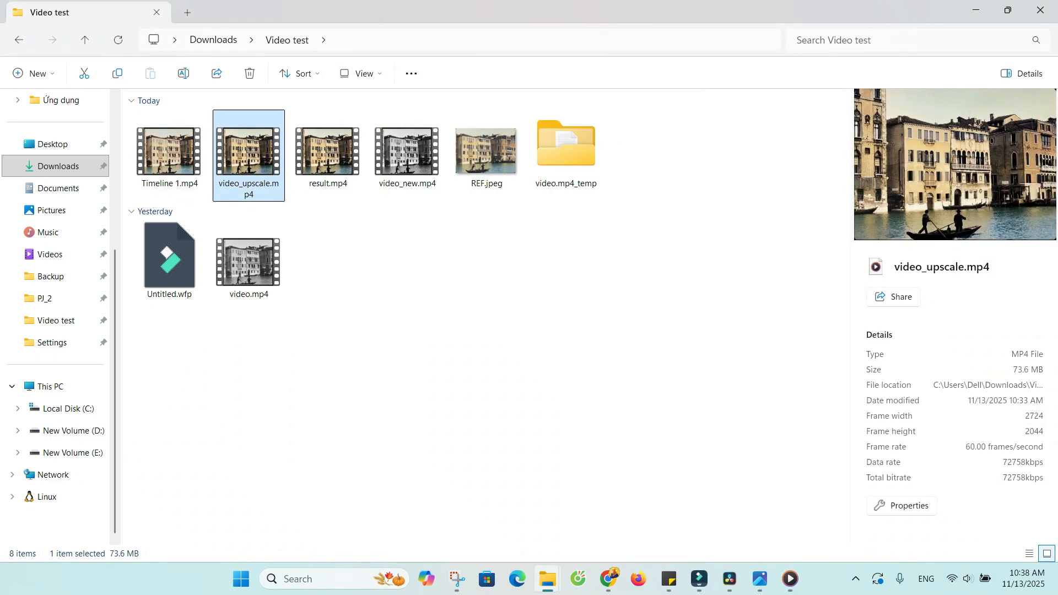
mouse_move(364, 233)
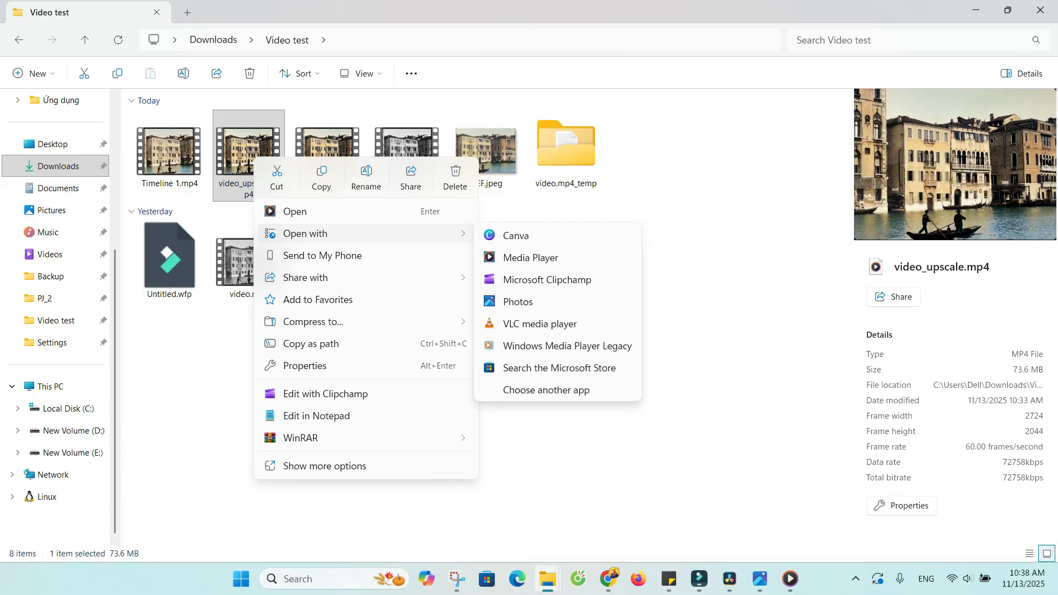
click(518, 300)
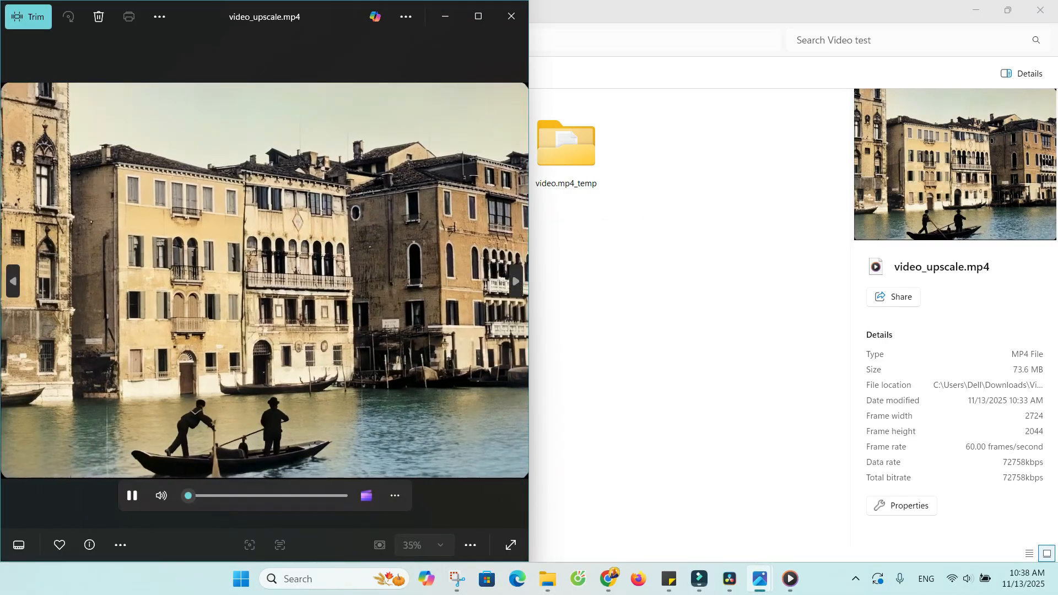
drag(336, 16, 1, 132)
click(787, 123)
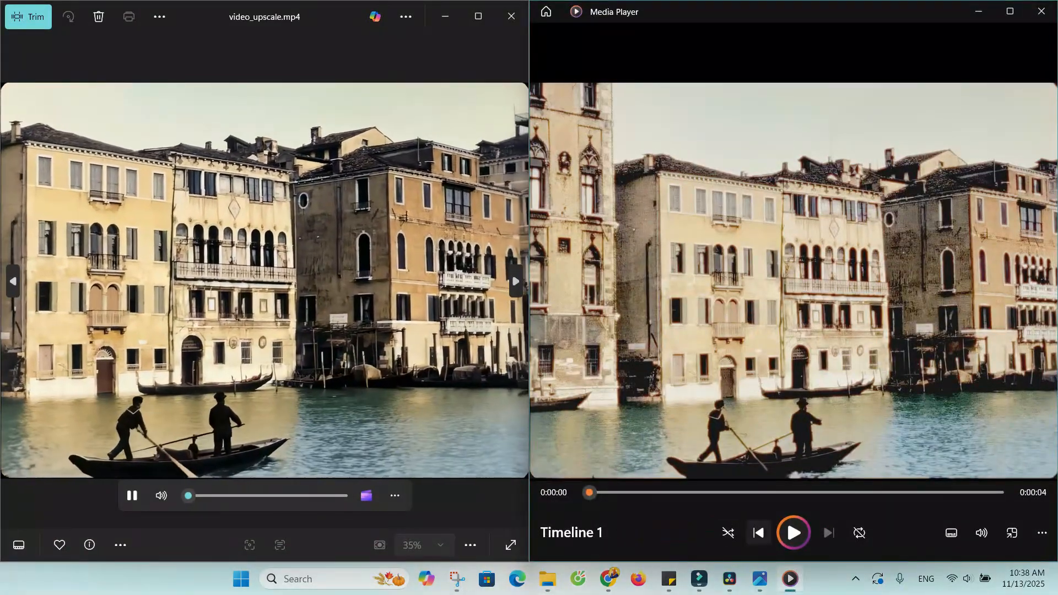
Play Timeline 1.mp4 beside the upscaled video to compare them, and close both players.
click(794, 533)
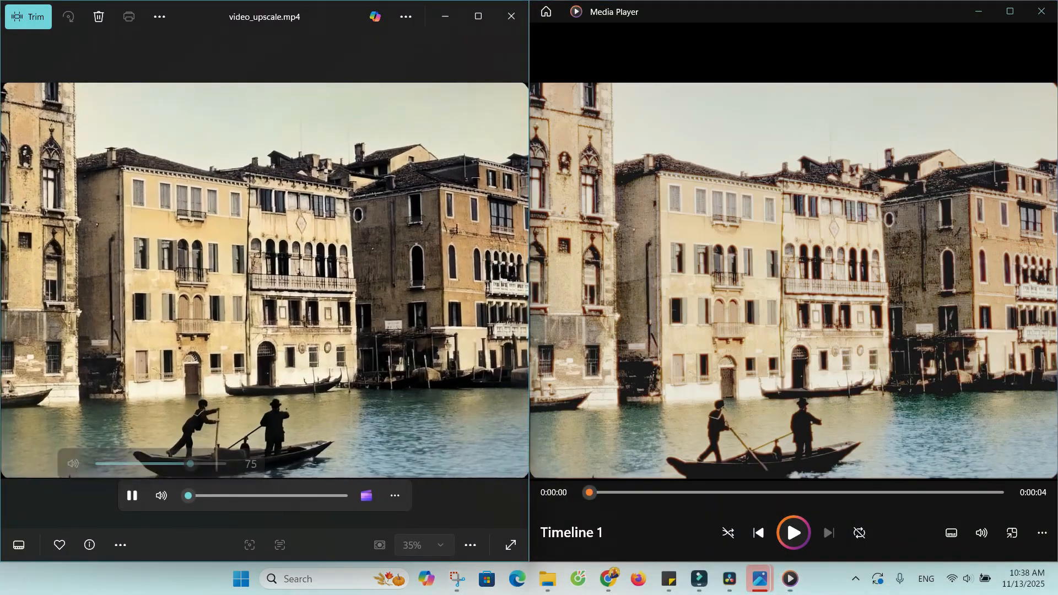
click(794, 533)
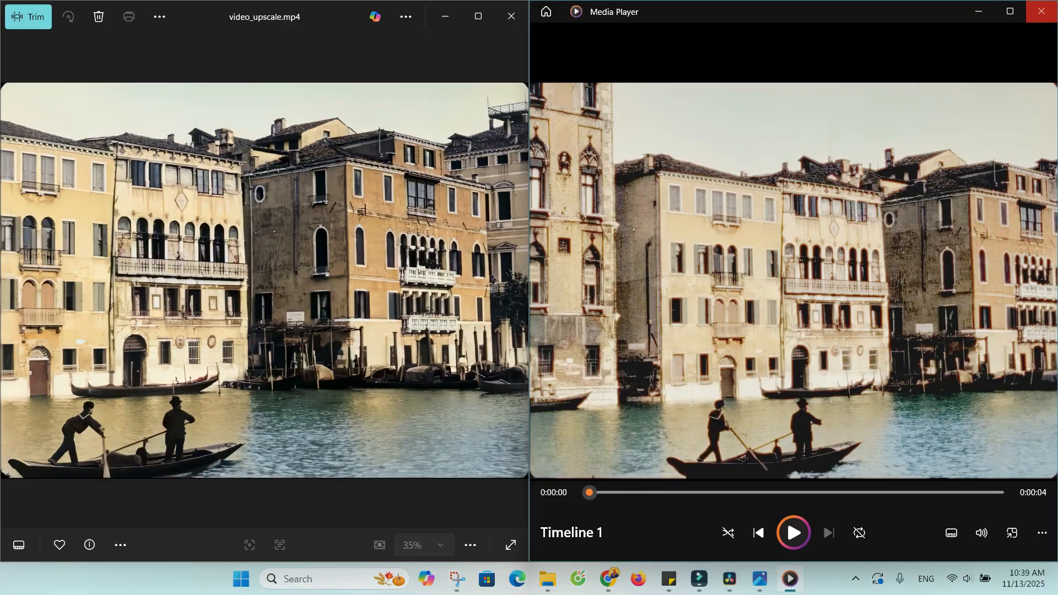
click(1041, 11)
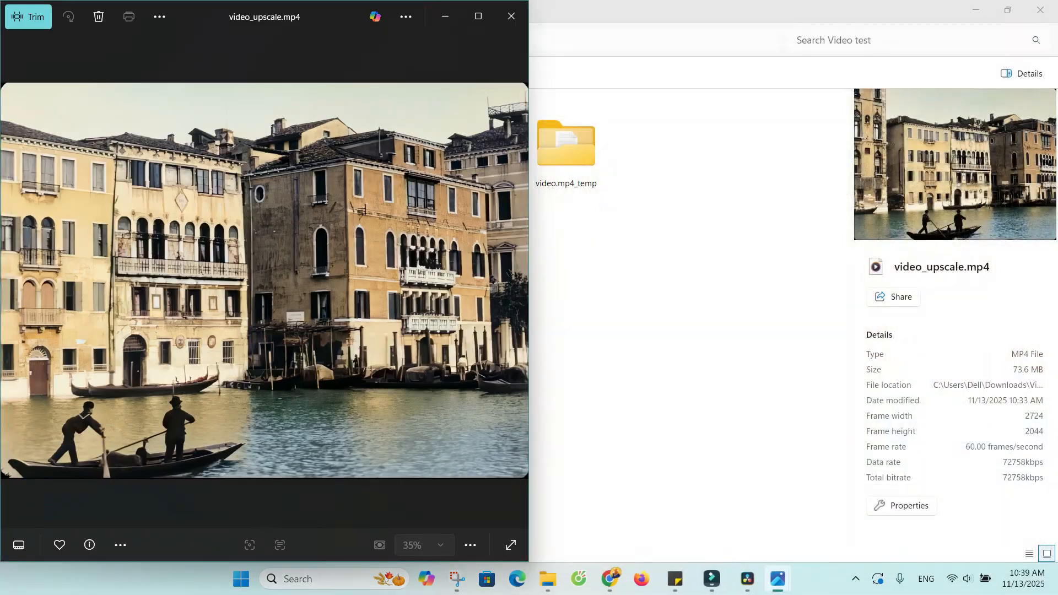
click(512, 16)
Switch to the RunningHub MMaudio workflow in Chrome and examine its nodes, including Load Video.
click(638, 579)
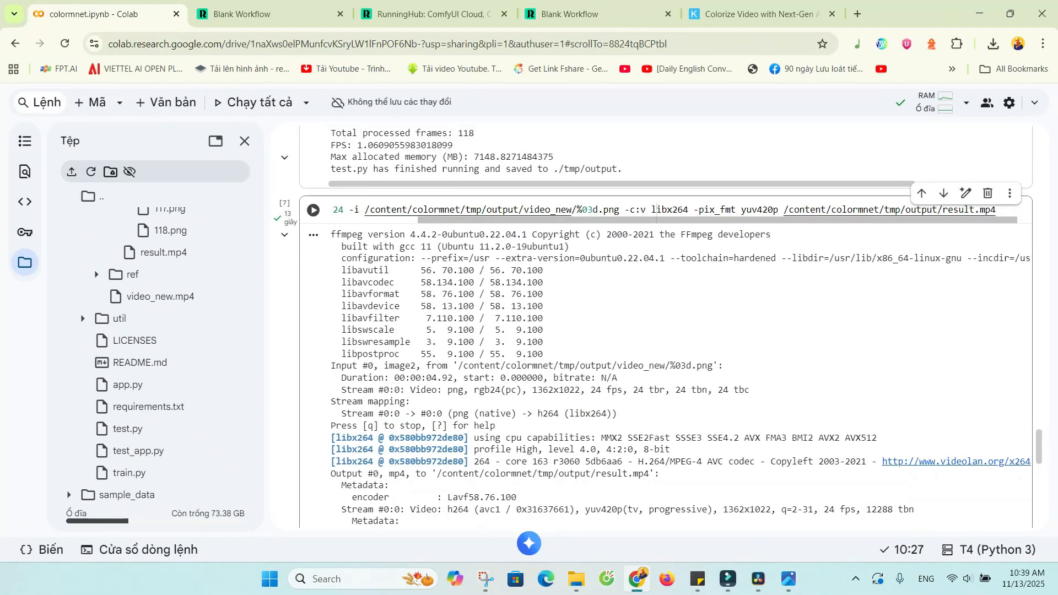
click(579, 14)
scroll(646, 303, up, 3)
scroll(648, 307, up, 2)
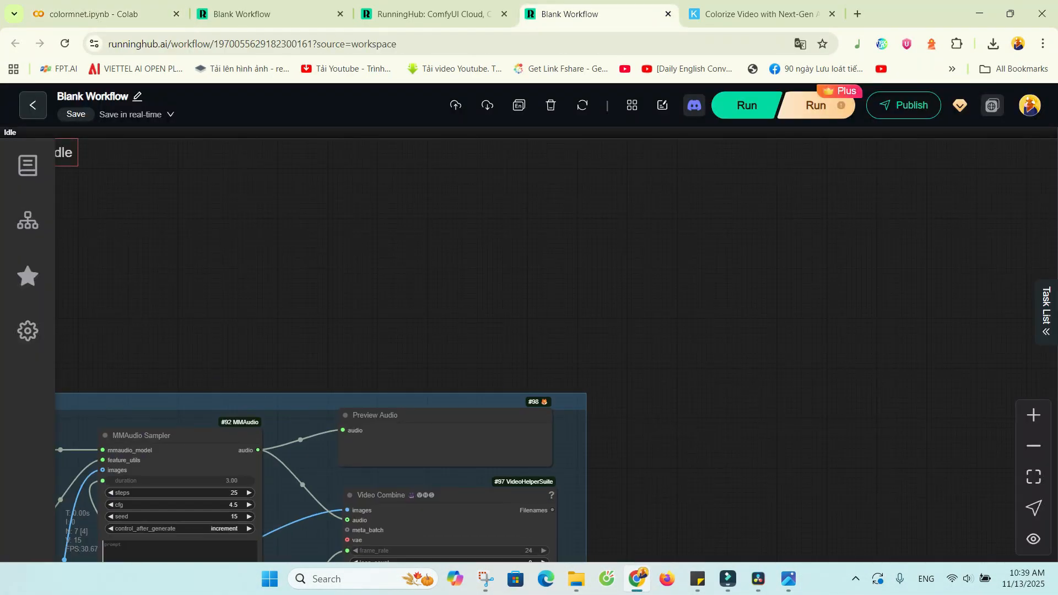
drag(648, 307, 927, 148)
scroll(442, 283, down, 3)
scroll(474, 353, up, 2)
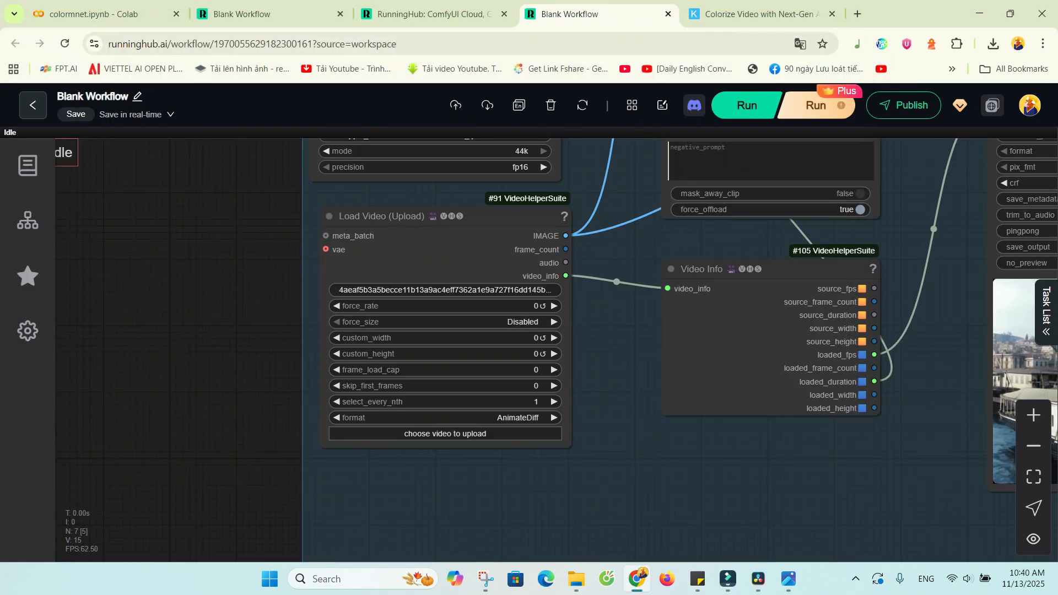
scroll(529, 347, down, 3)
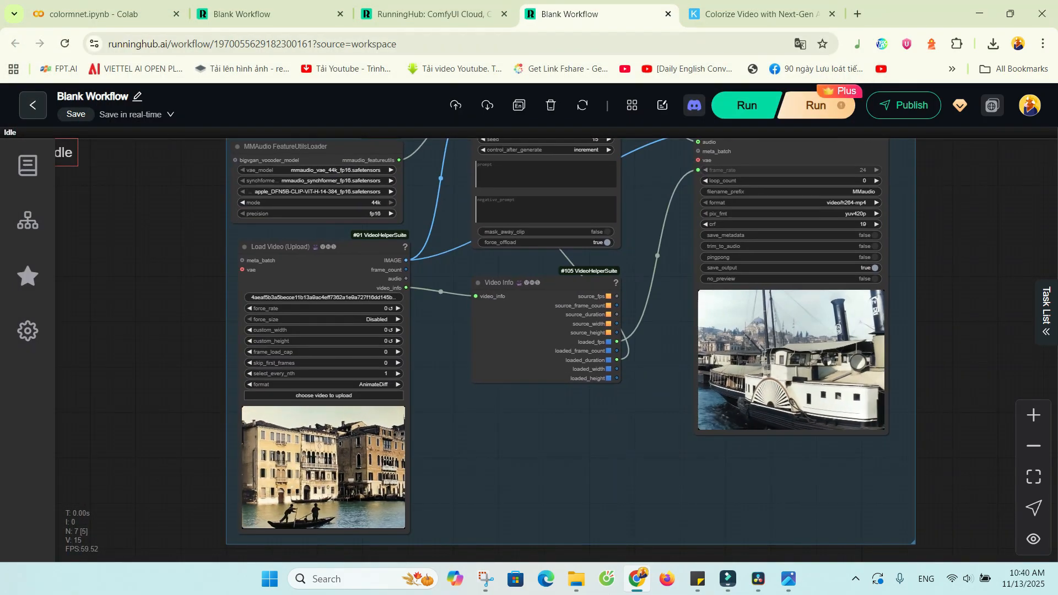
Run the MMaudio workflow on the Venice canal video with the Plus option and hide the task list.
scroll(220, 414, up, 3)
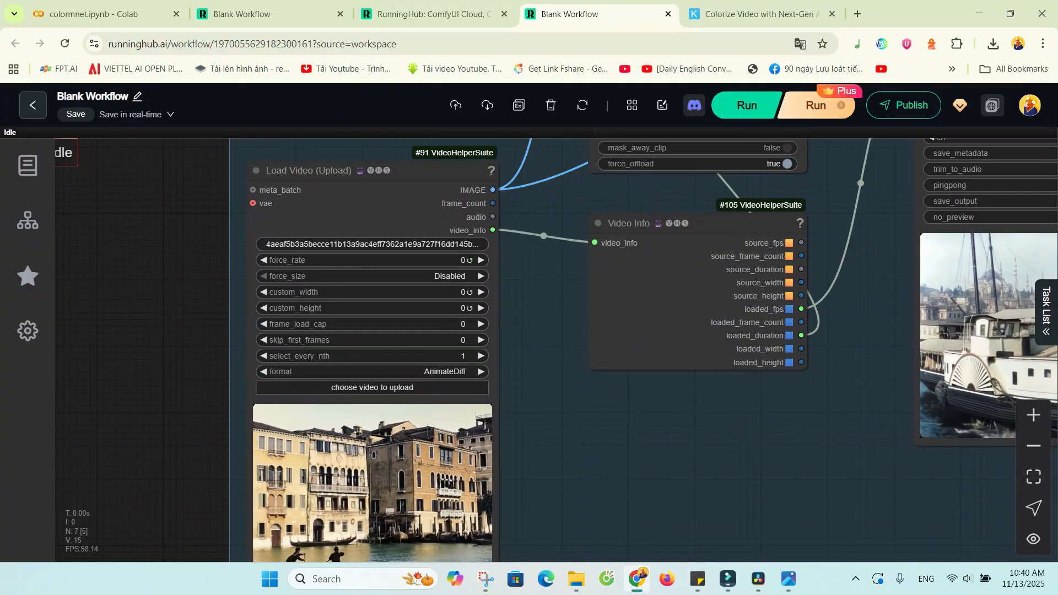
click(816, 105)
scroll(127, 312, down, 1)
drag(126, 312, 81, 323)
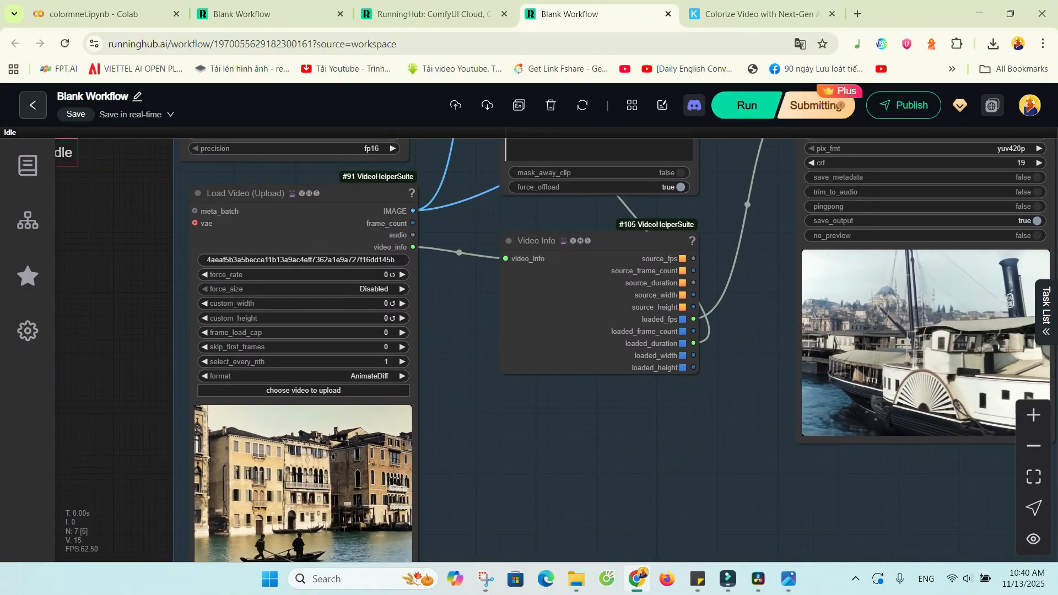
scroll(80, 375, down, 2)
drag(80, 375, 48, 446)
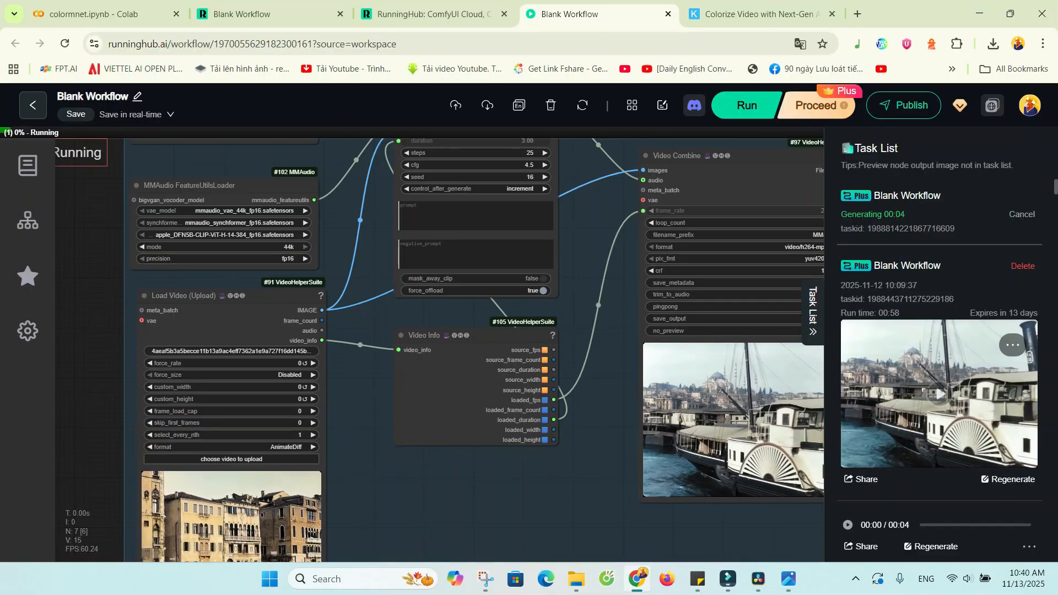
click(813, 313)
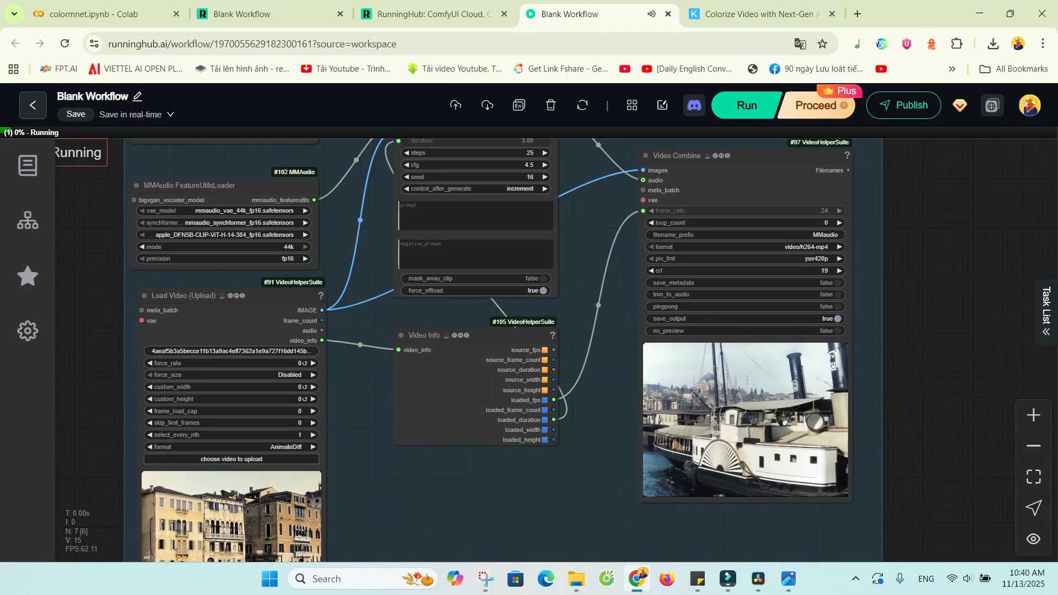
Review the generated canal video in the Video Combine node.
drag(585, 497, 612, 428)
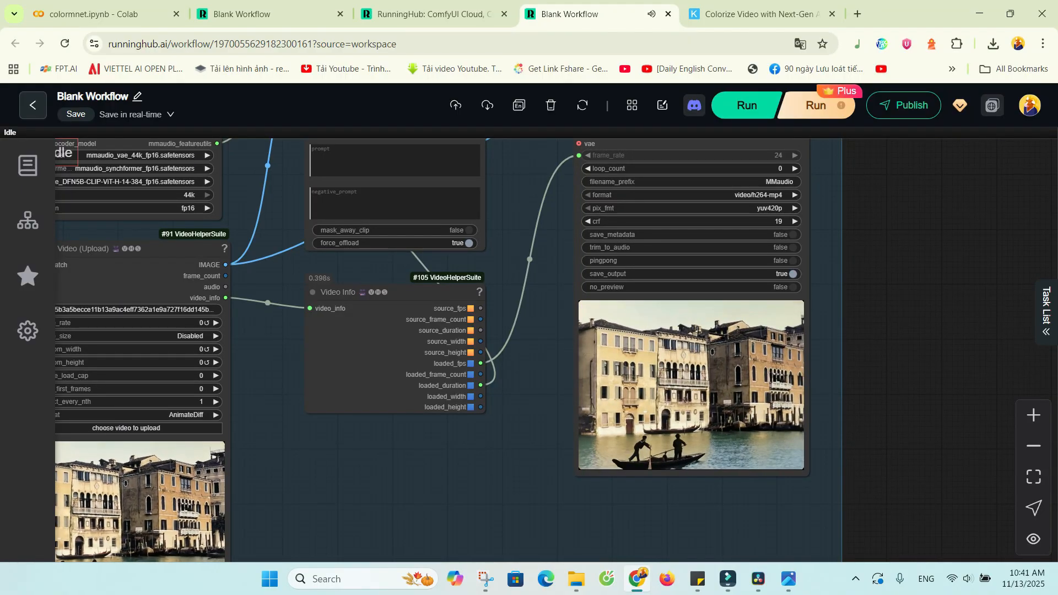
scroll(828, 388, up, 4)
scroll(657, 365, down, 3)
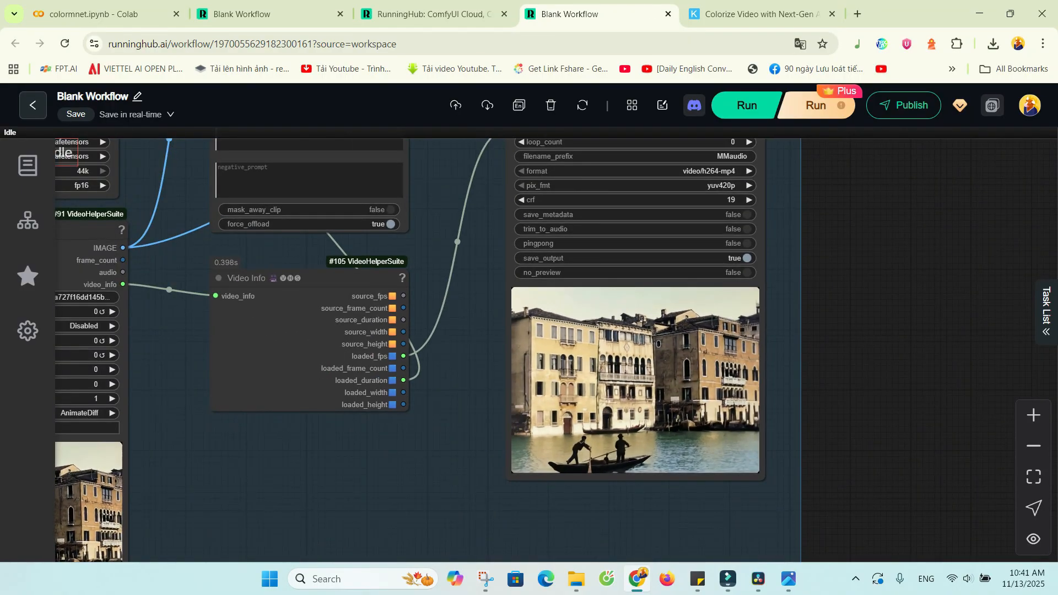
scroll(55, 372, up, 2)
scroll(788, 363, down, 3)
drag(926, 331, 883, 438)
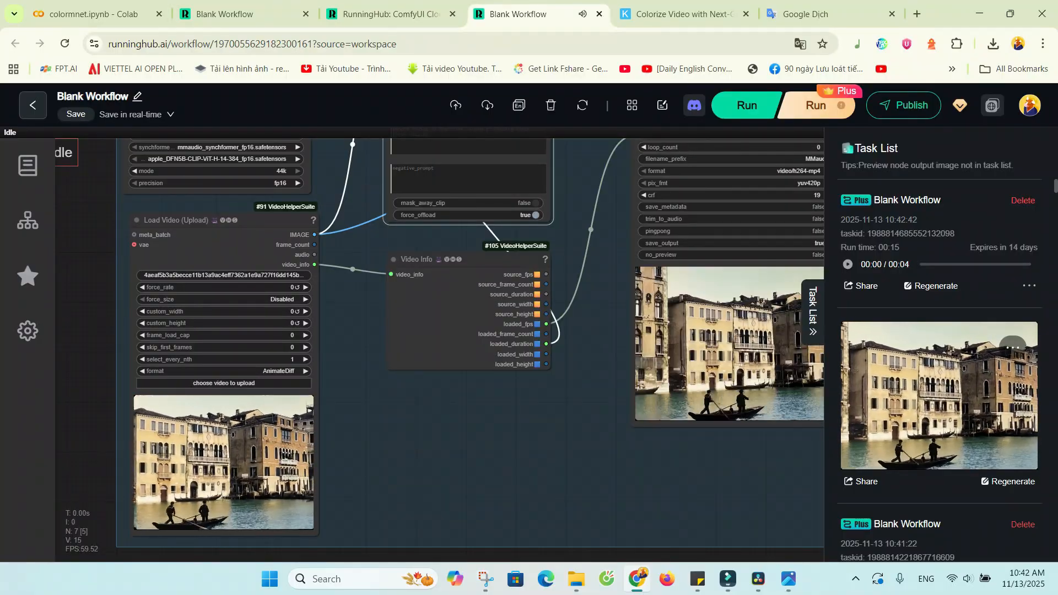
Hide the task list and download the generated sound from the Preview Audio node.
click(813, 312)
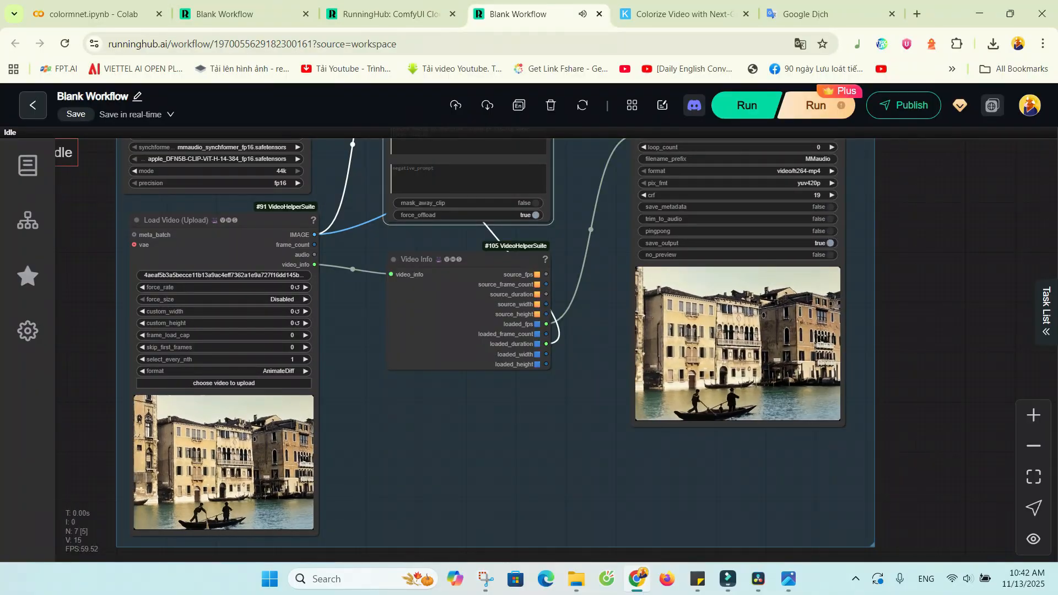
scroll(562, 300, up, 5)
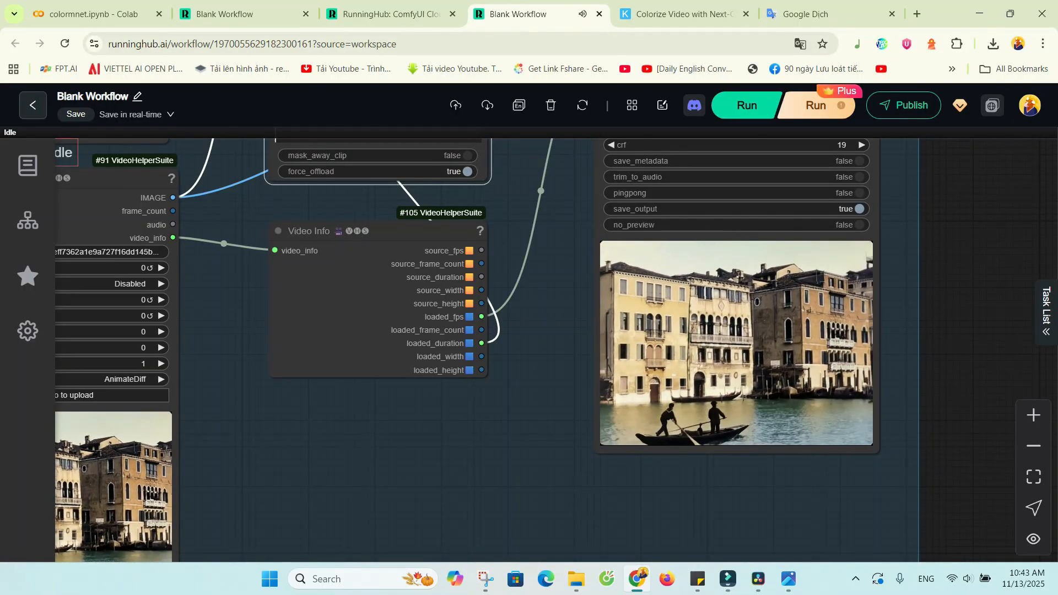
drag(562, 300, 514, 570)
click(803, 202)
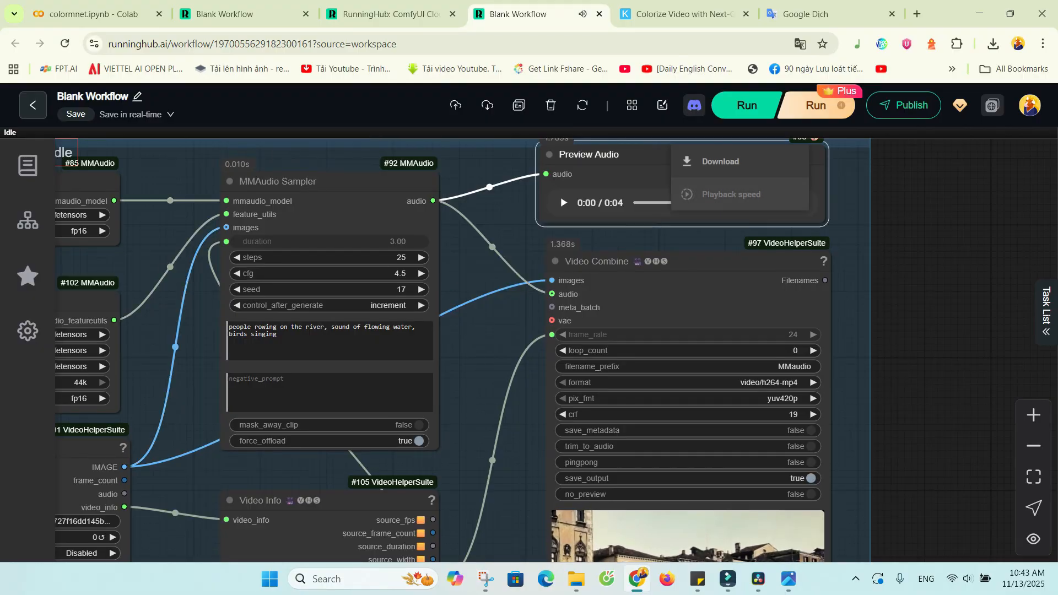
click(720, 161)
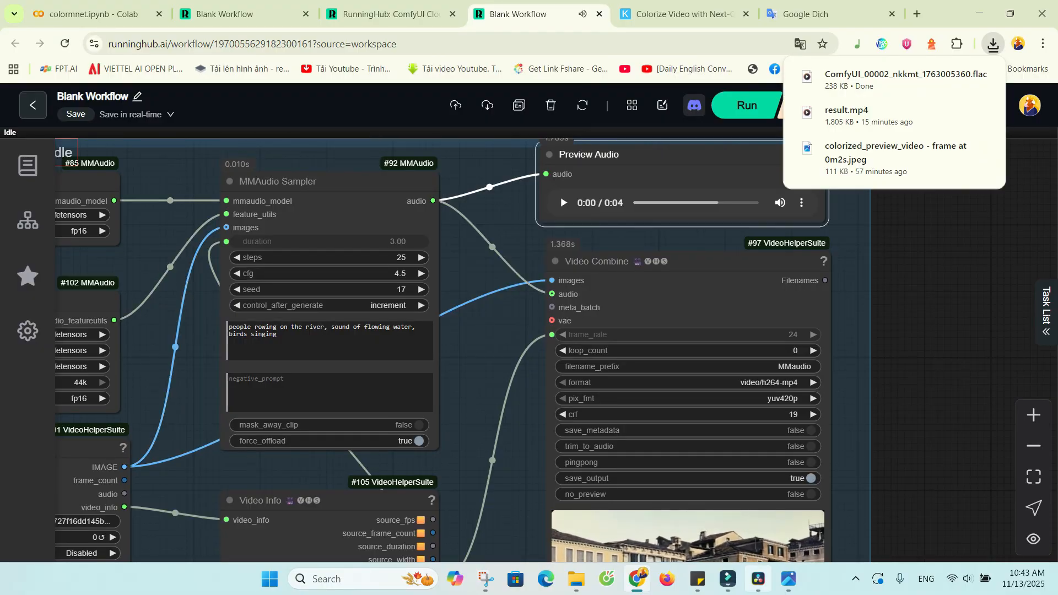
Switch to Filmora, add Timeline 1.mp4 from the Video test folder to the Video 1 track, and match the project to 2726 x 2044 24fps.
click(729, 579)
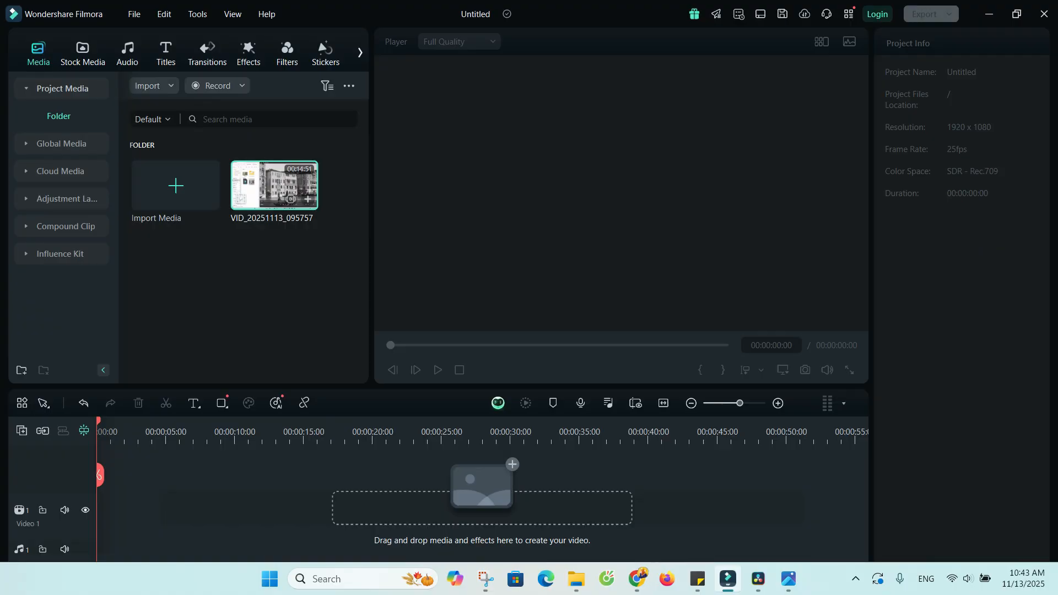
click(576, 579)
click(427, 517)
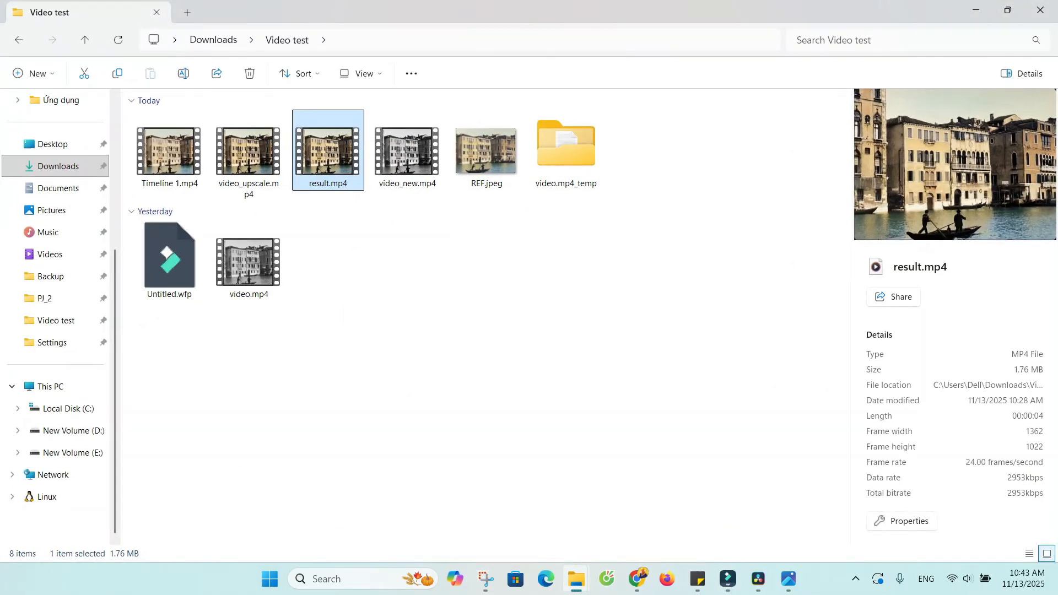
click(1008, 9)
click(303, 207)
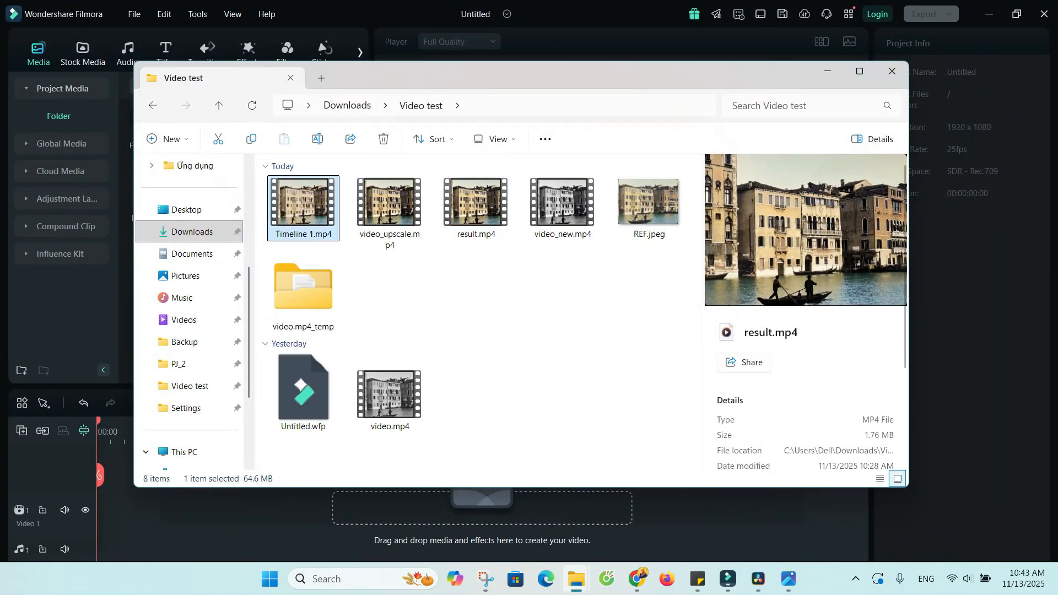
drag(303, 207, 232, 516)
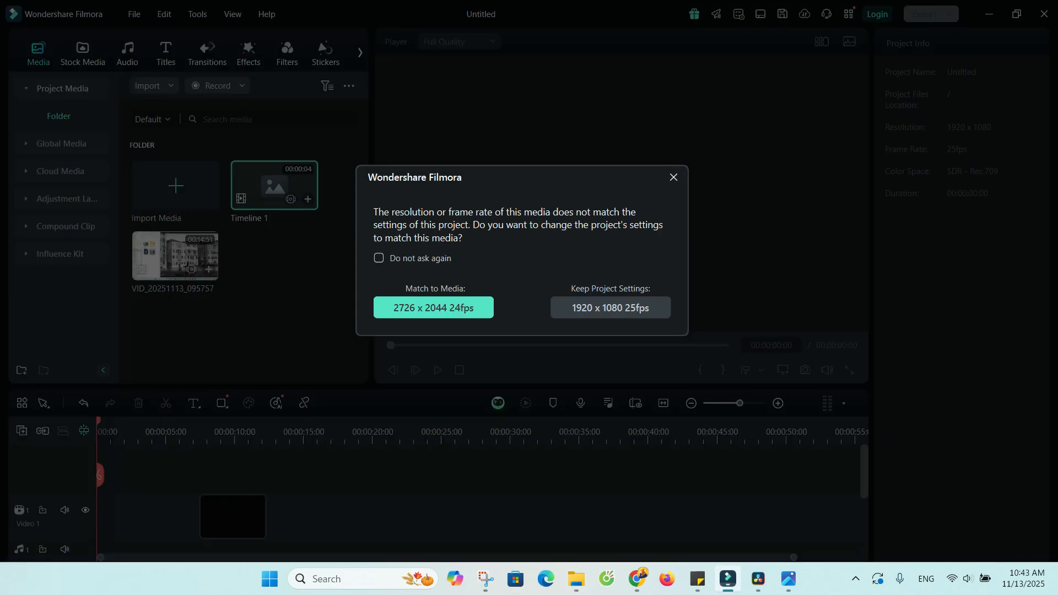
click(434, 308)
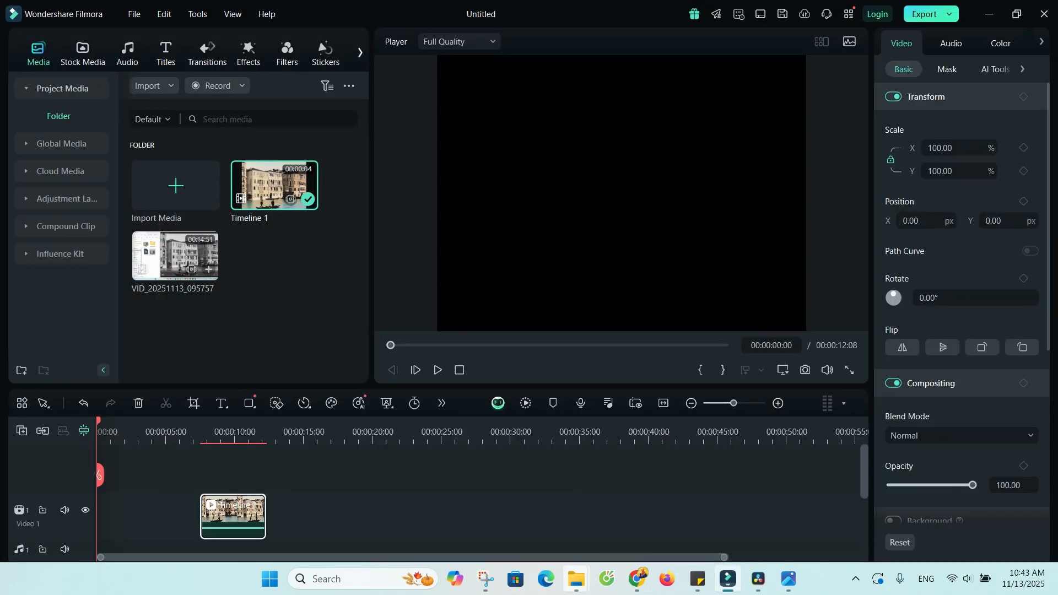
Add ComfyUI_00002_nkkmt_1763005360.flac from the Downloads folder to the Audio 1 track of the Filmora timeline.
click(576, 578)
click(422, 510)
click(192, 232)
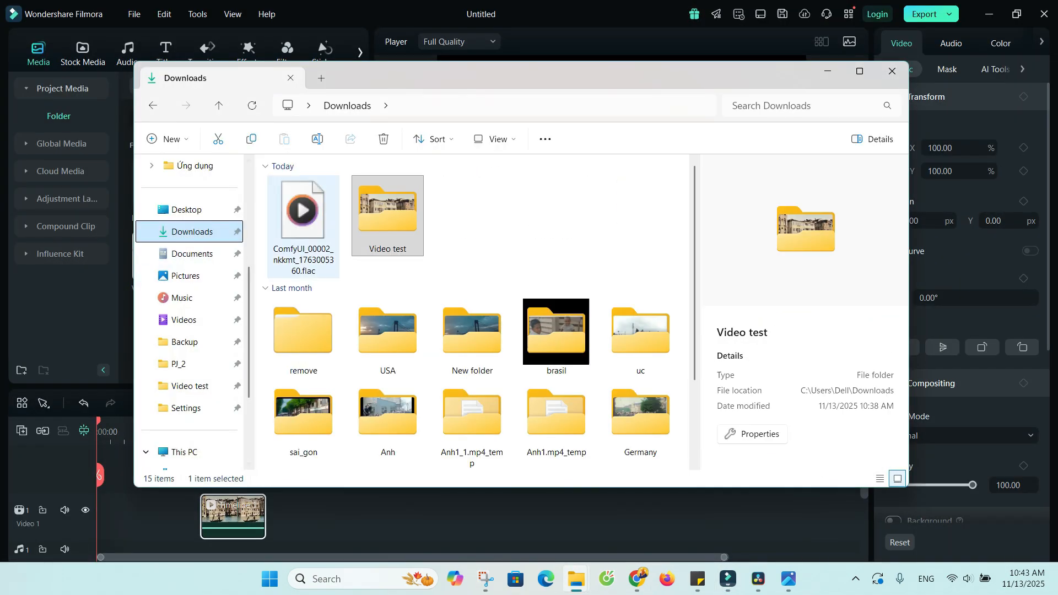
click(303, 221)
drag(303, 220, 287, 502)
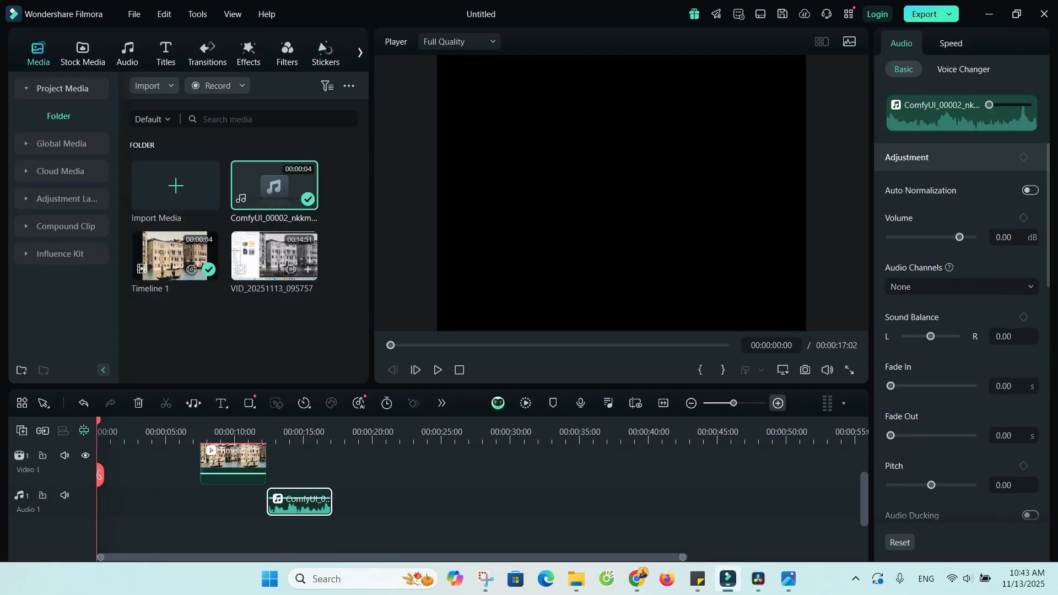
Move the Timeline 1 video clip and the generated audio clip to the start of the timeline, aligned with each other.
click(664, 403)
drag(529, 458, 201, 458)
drag(716, 502, 177, 502)
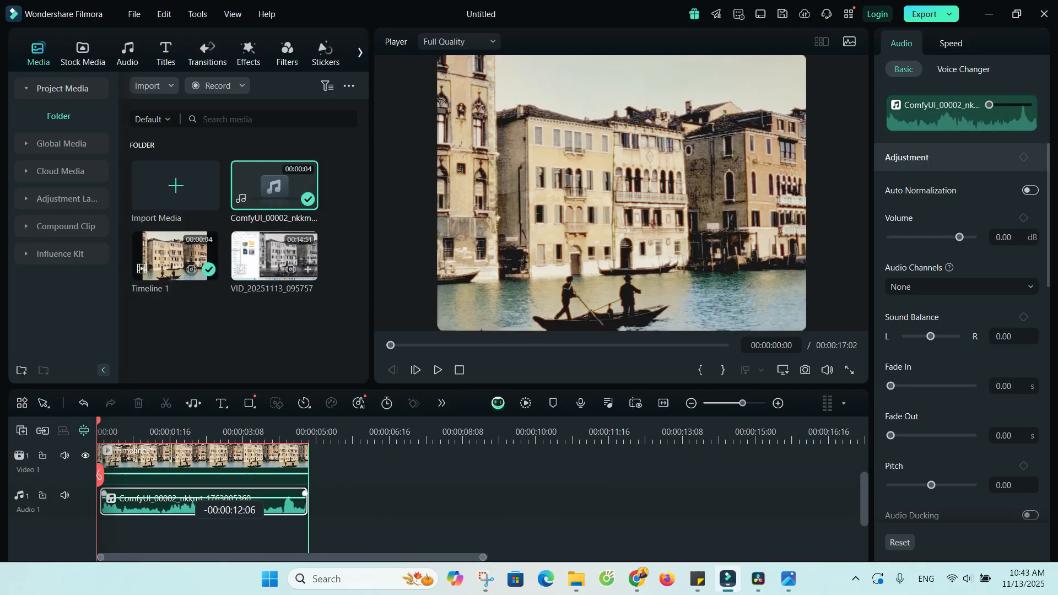
click(664, 403)
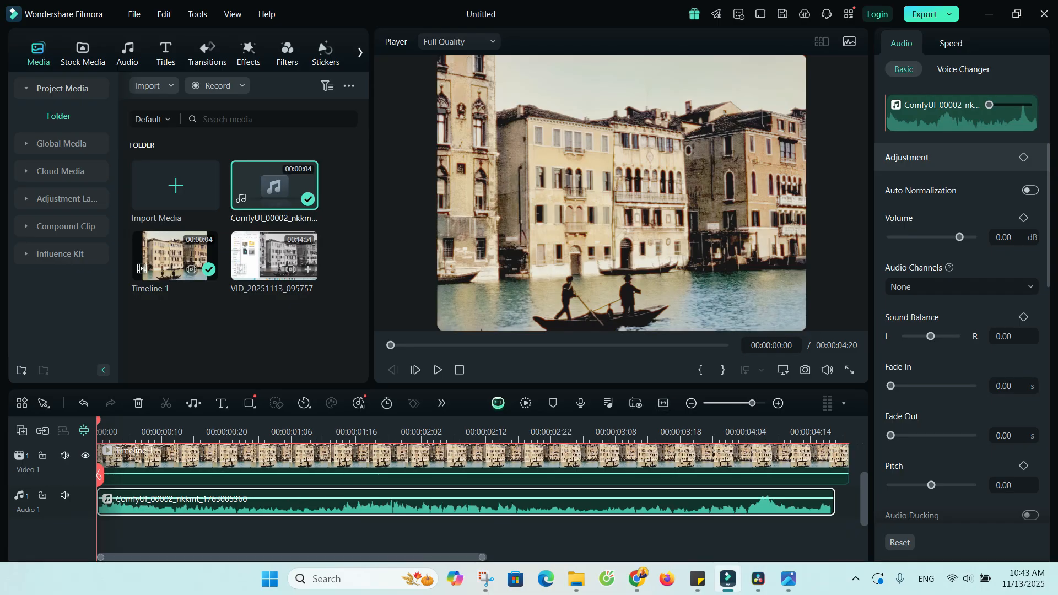
Play the combined video and audio in full screen, and replay part of it from the start.
click(438, 370)
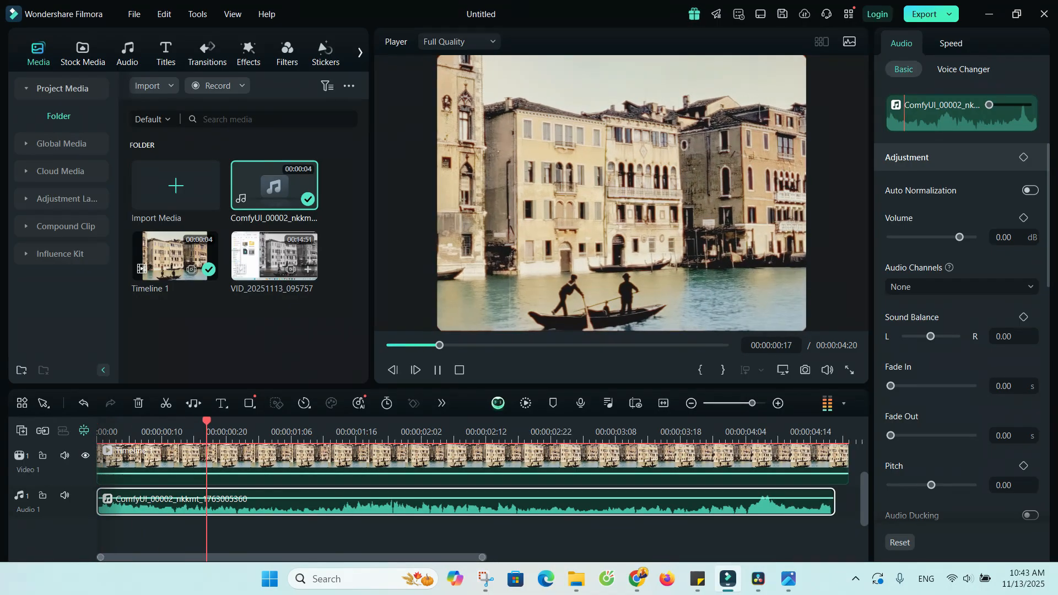
click(849, 370)
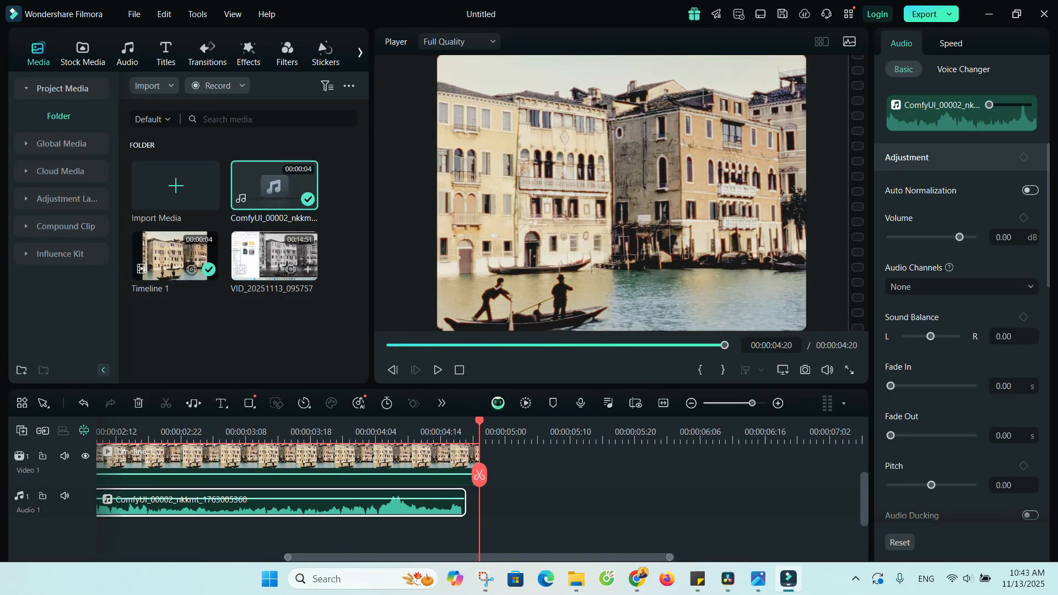
drag(480, 422, 98, 422)
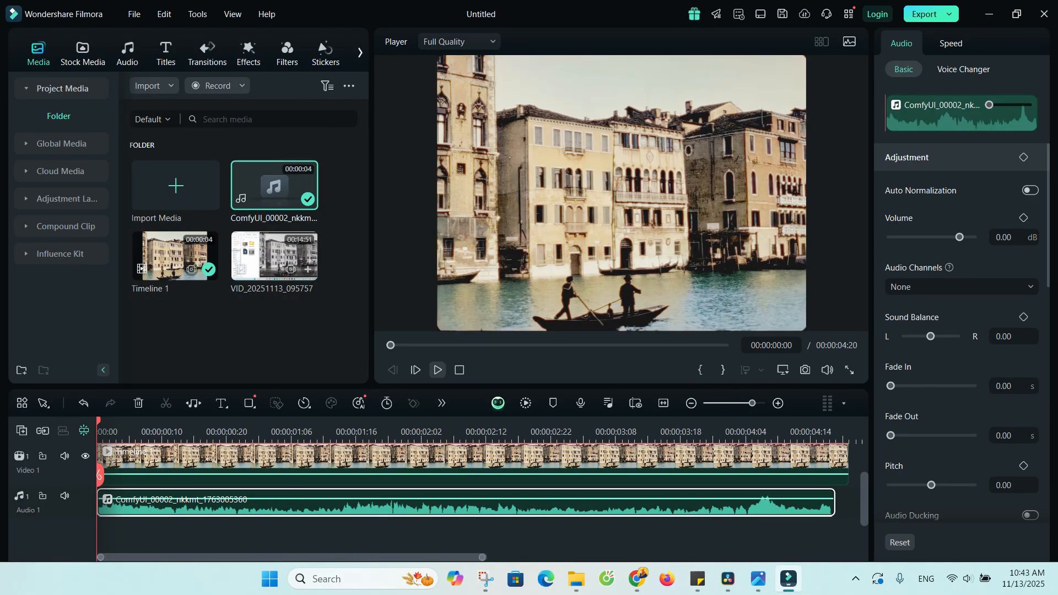
click(437, 369)
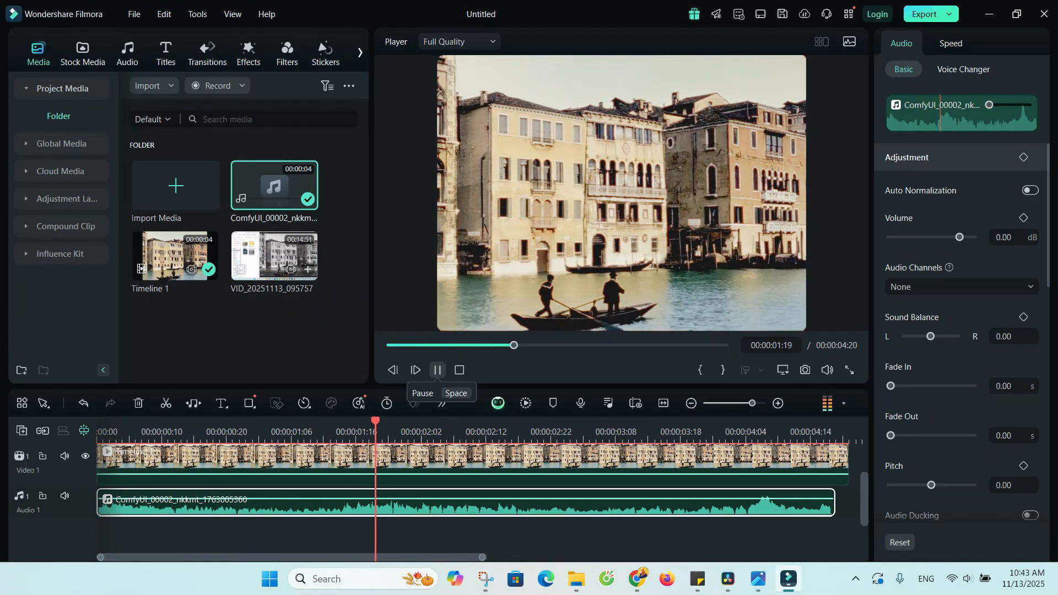
click(438, 370)
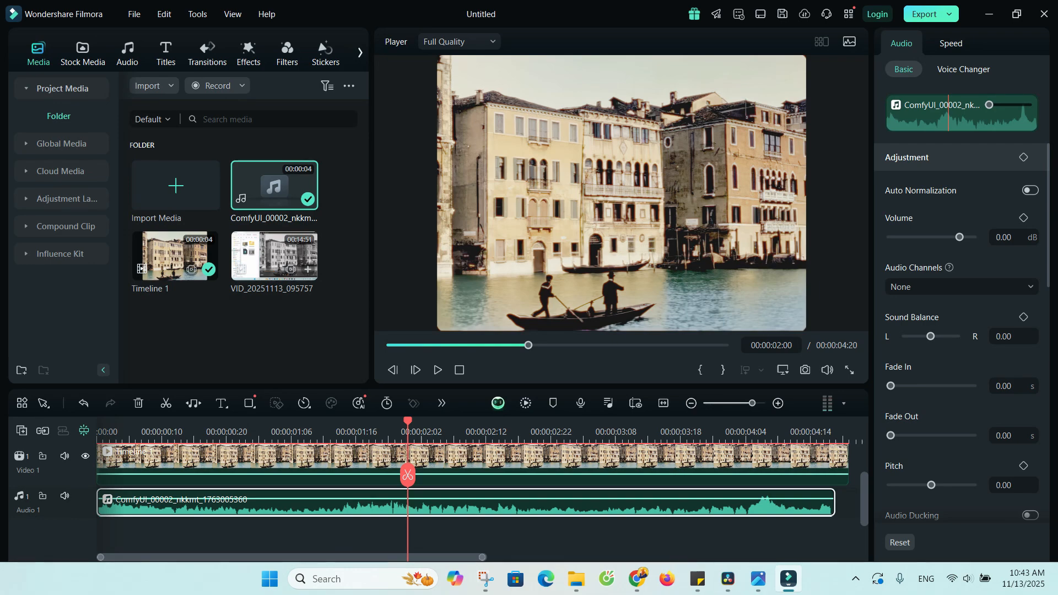
Start a local export named video_add_sound and set its save location to the Video test folder in Downloads.
key(ctrl+e)
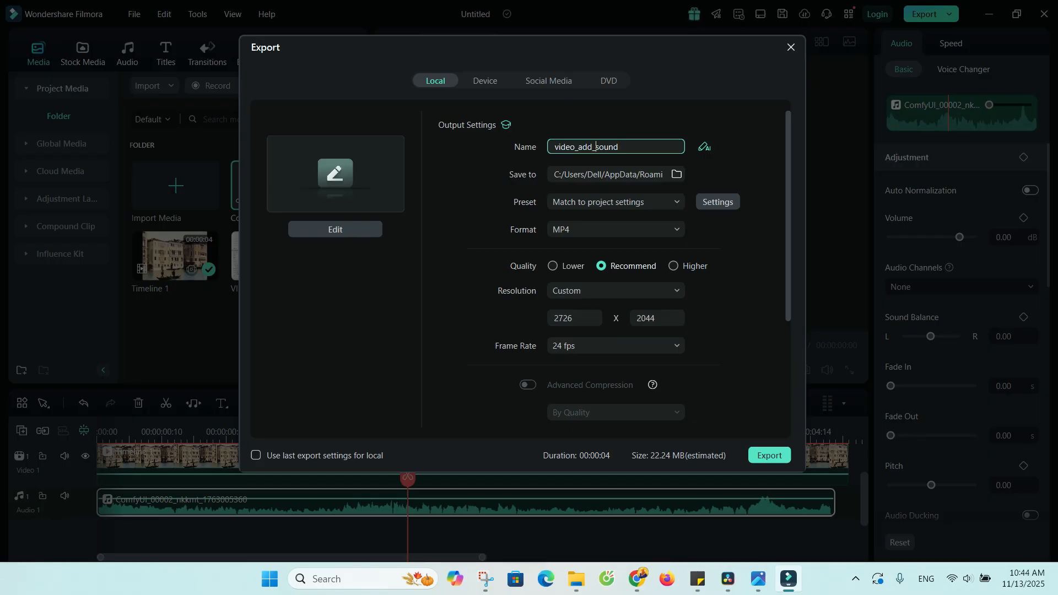
click(677, 174)
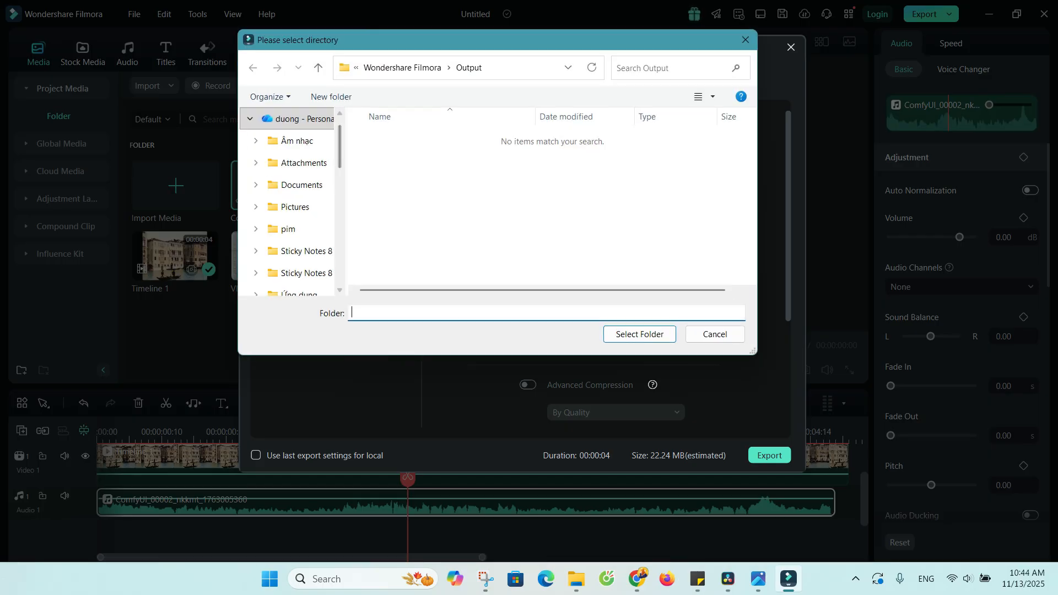
scroll(293, 121, down, 10)
scroll(293, 220, up, 5)
scroll(292, 220, down, 2)
click(296, 229)
double_click(408, 146)
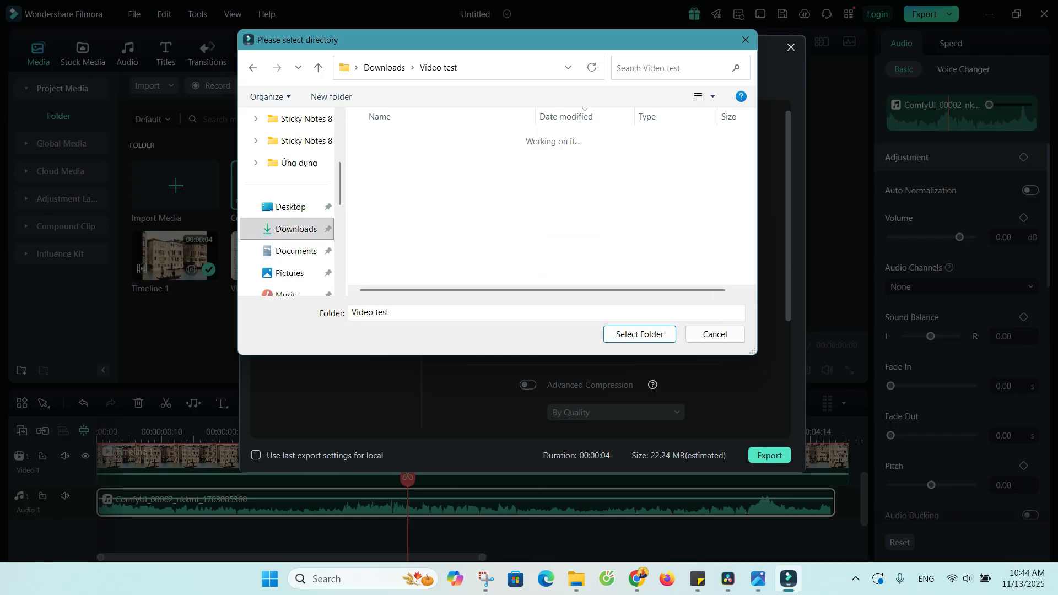
click(639, 334)
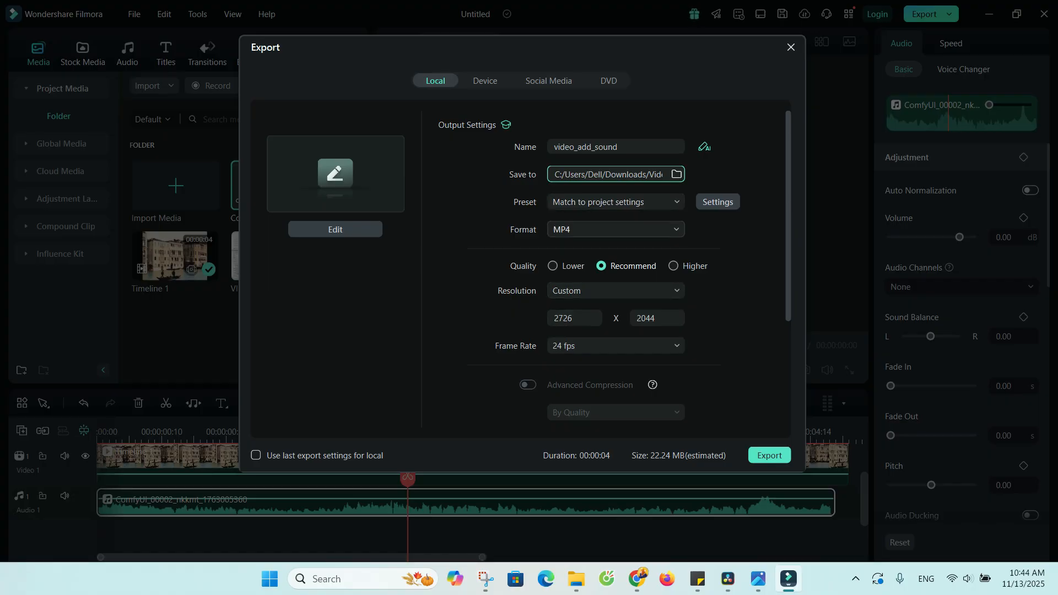
Set the export format to HEVC and the frame rate to 60 fps, and export the video.
click(615, 229)
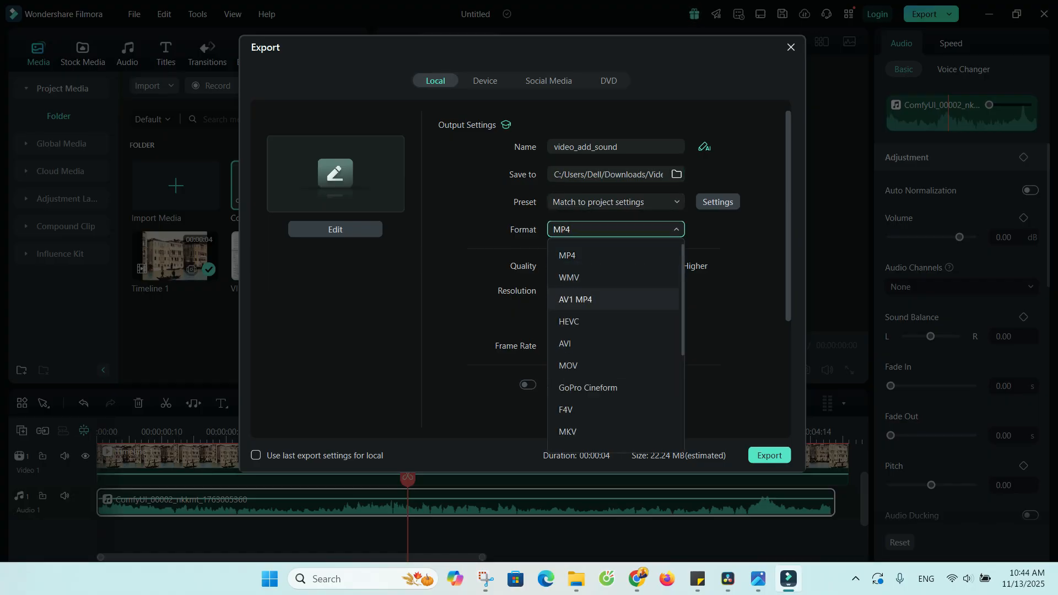
click(606, 321)
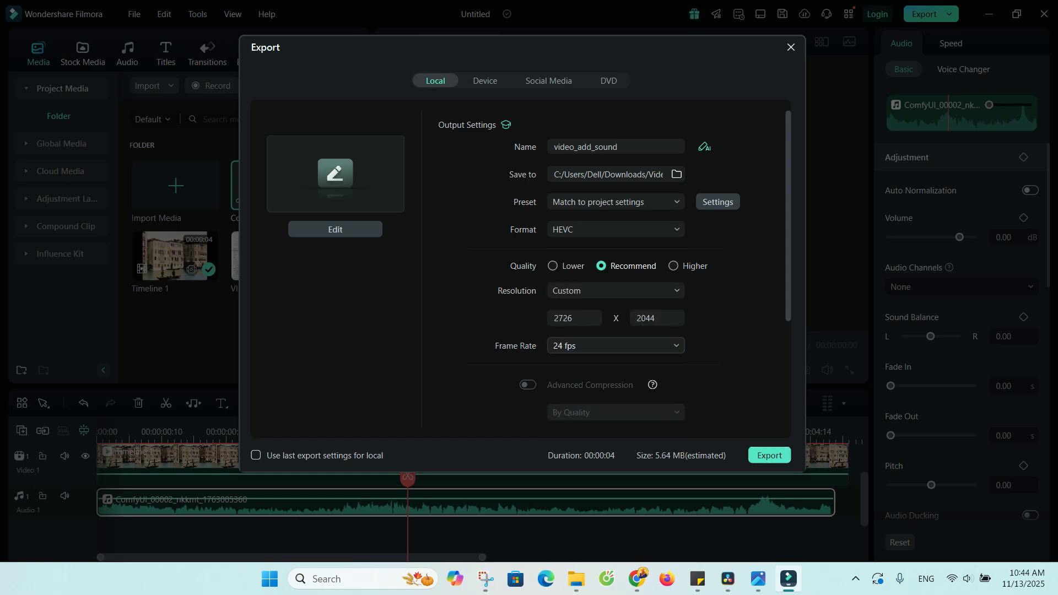
click(615, 346)
scroll(613, 567, down, 1)
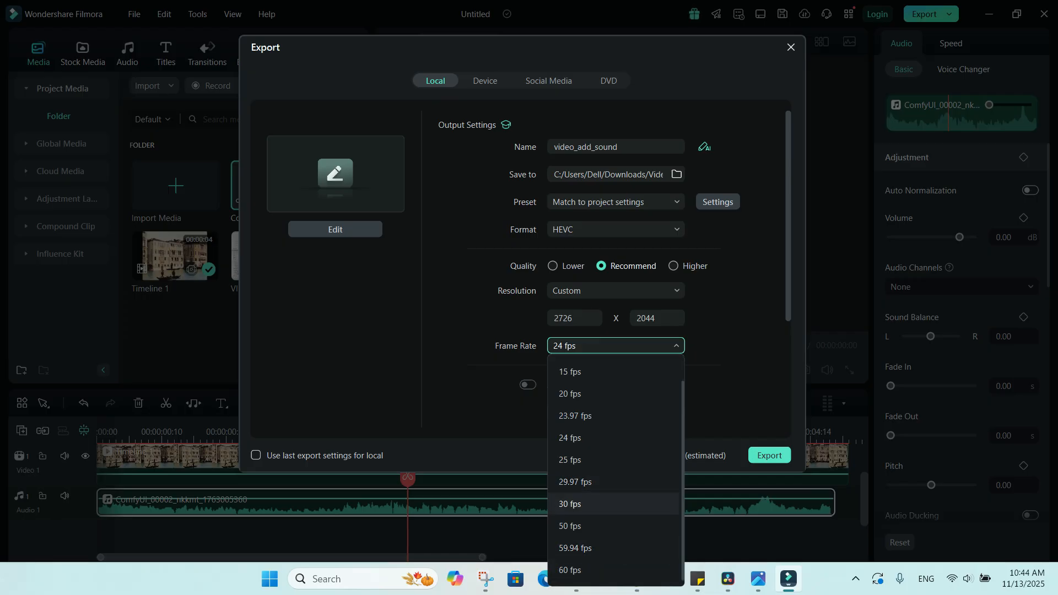
click(570, 570)
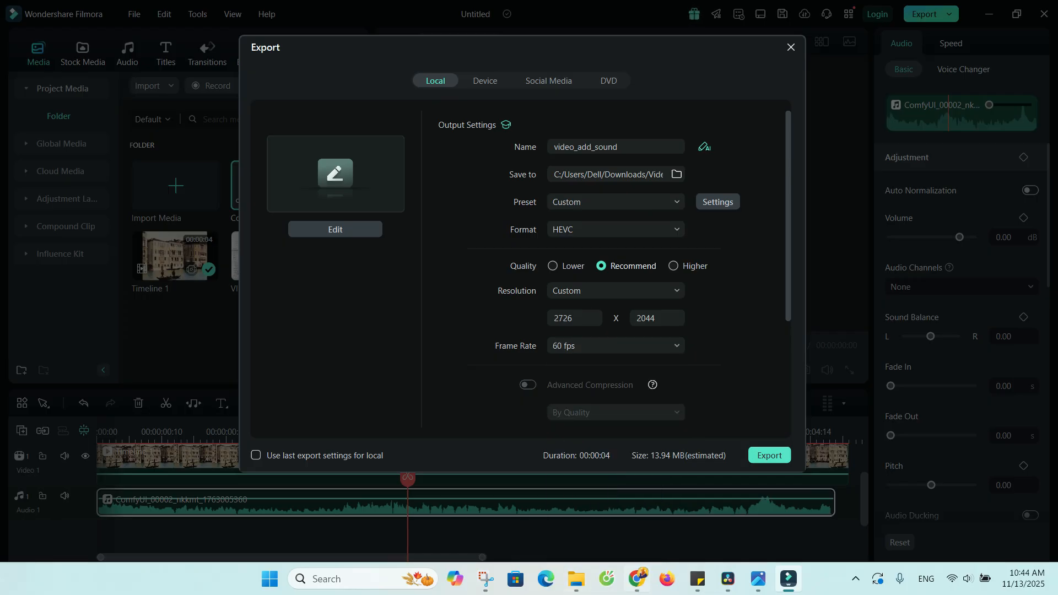
click(769, 456)
Switch to File Explorer, open the Video test folder in Downloads, and maximize the window.
mouse_move(576, 579)
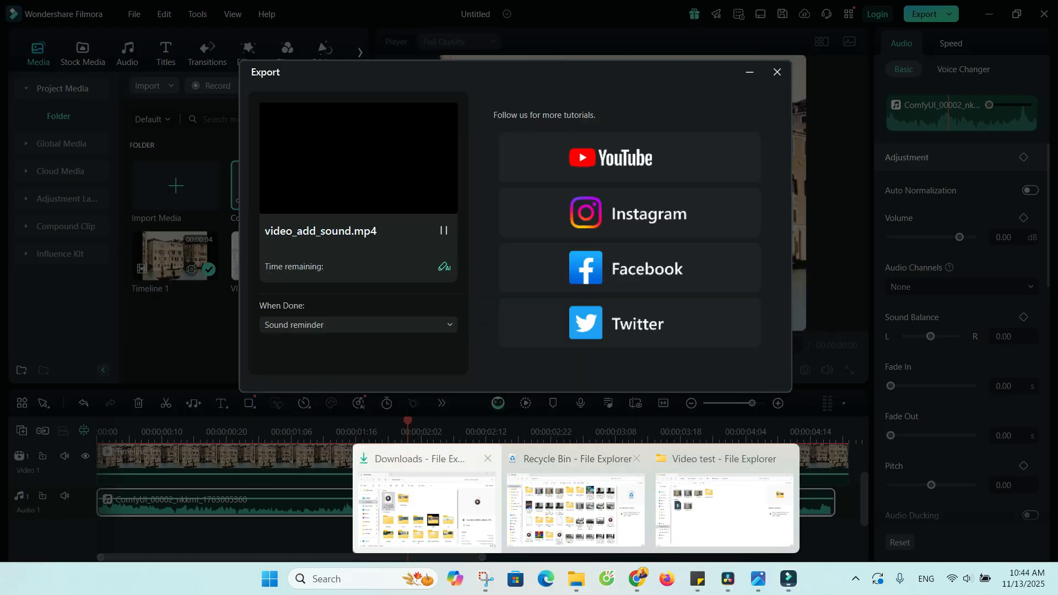
click(433, 508)
double_click(388, 218)
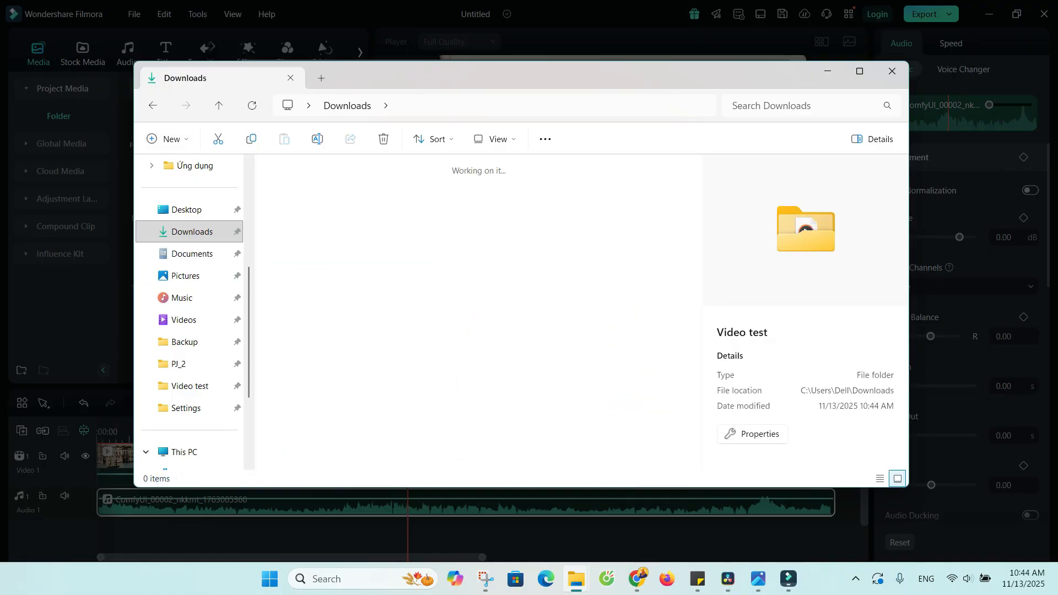
double_click(513, 74)
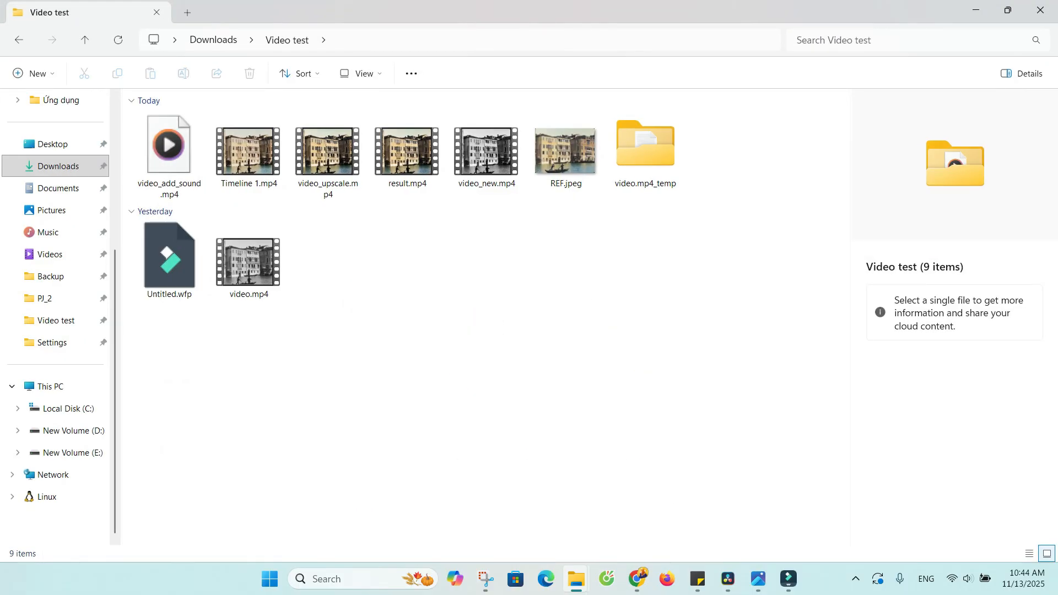
Compare the previews and file details of Timeline 1.mp4 and video_upscale.mp4.
click(249, 151)
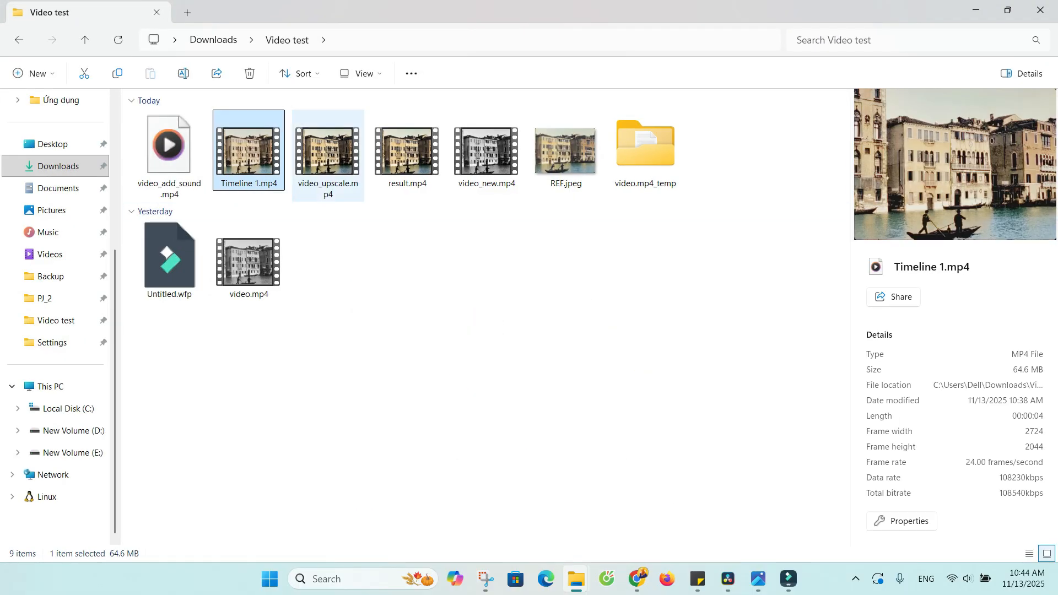
click(328, 151)
click(249, 151)
click(328, 152)
click(249, 151)
click(328, 152)
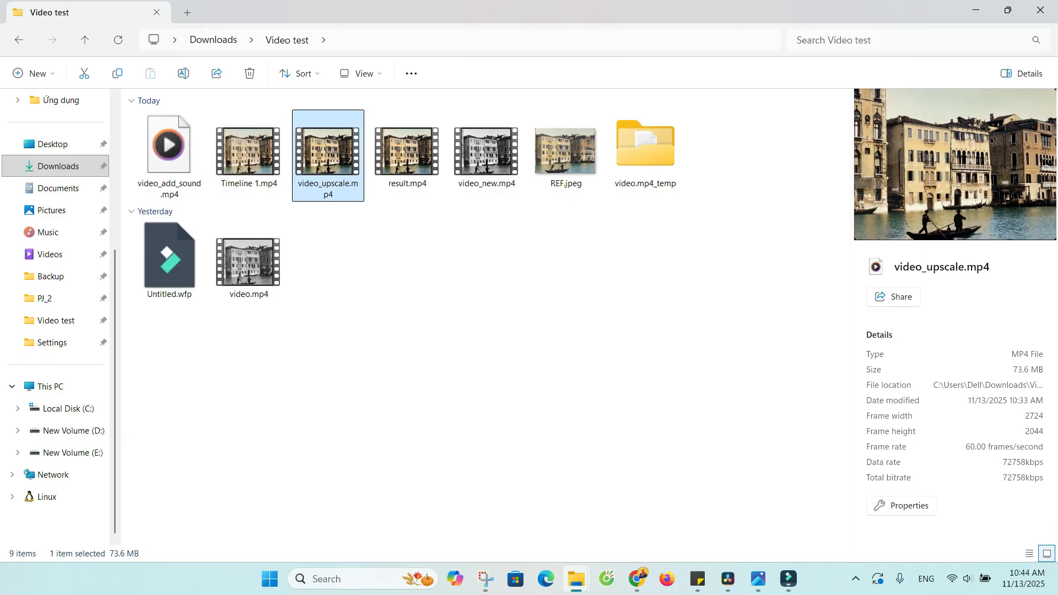
Open the exported video_add_sound.mp4 in the media player.
click(353, 331)
double_click(169, 151)
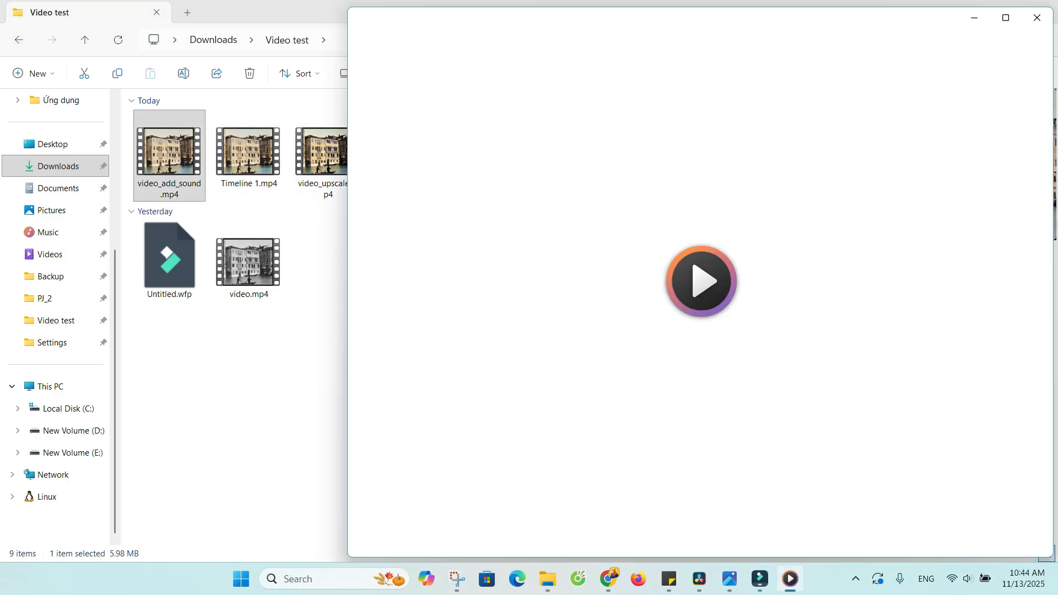